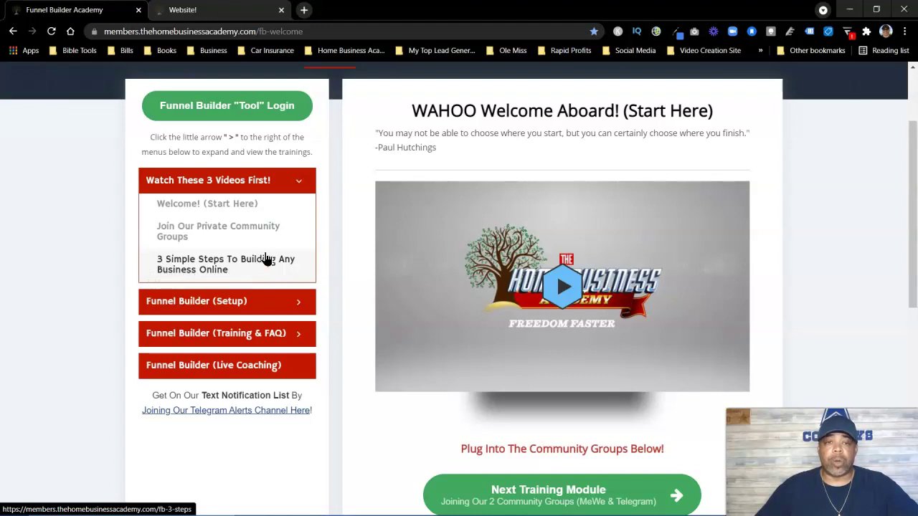
Collapse the introductory videos section and review the lessons under Funnel Builder (Setup), then collapse that section too
click(299, 182)
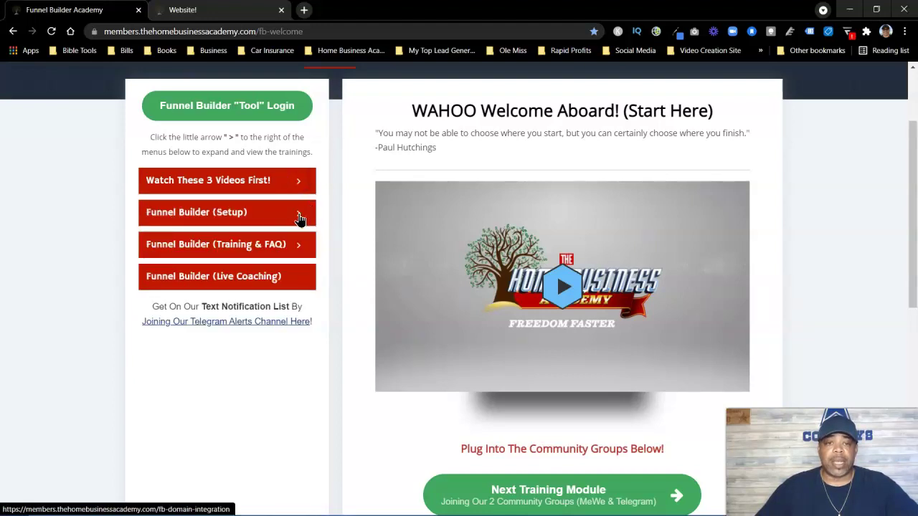
click(298, 216)
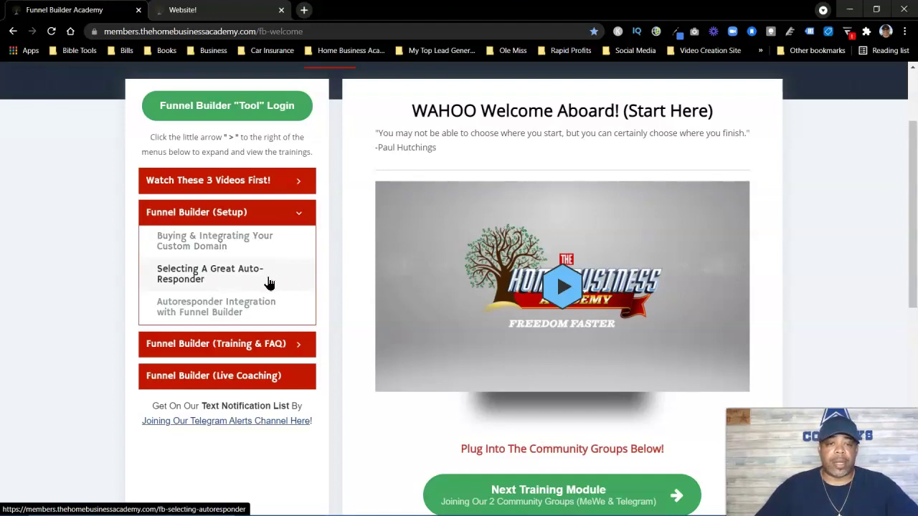
scroll(276, 280, down, 1)
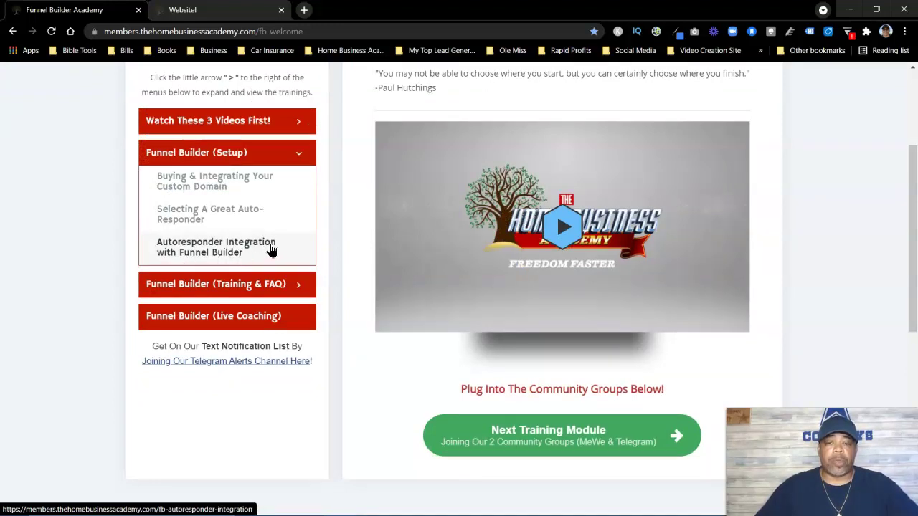
click(299, 154)
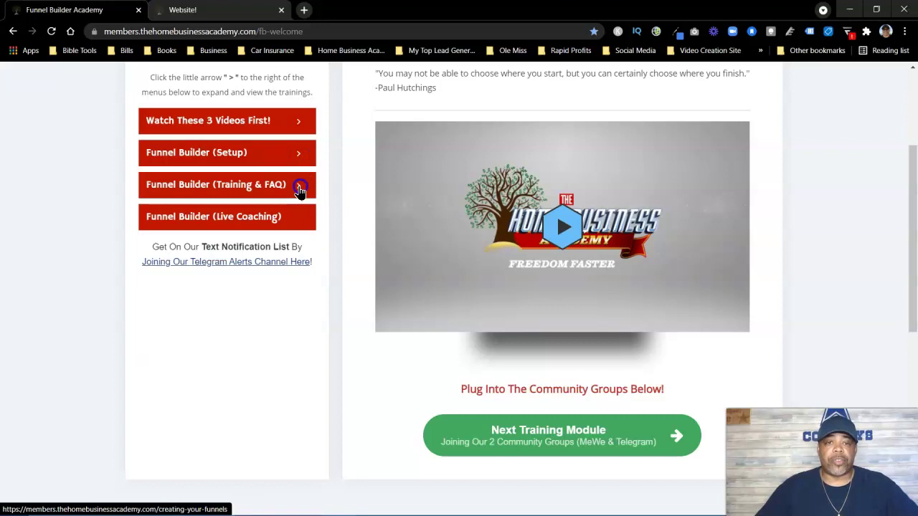
Expand Funnel Builder (Training & FAQ) and look through its full list of lessons
click(300, 186)
scroll(299, 192, down, 2)
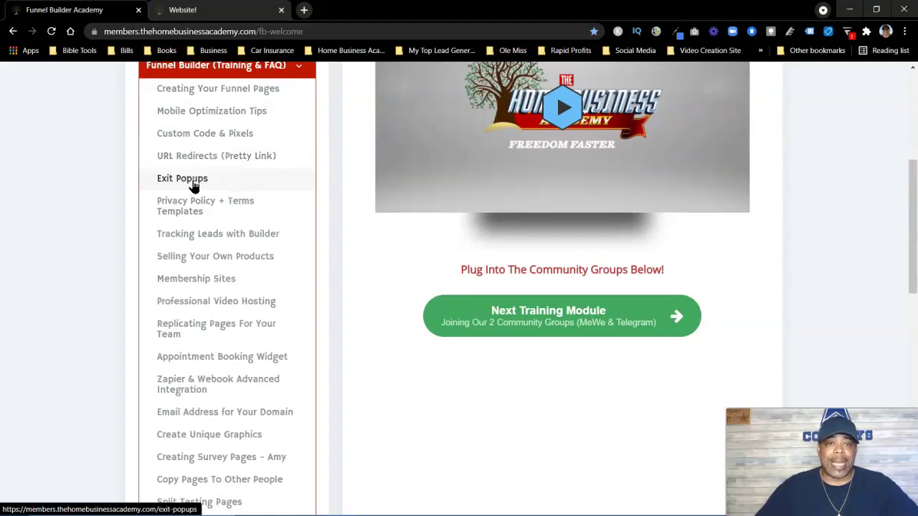
scroll(250, 195, down, 1)
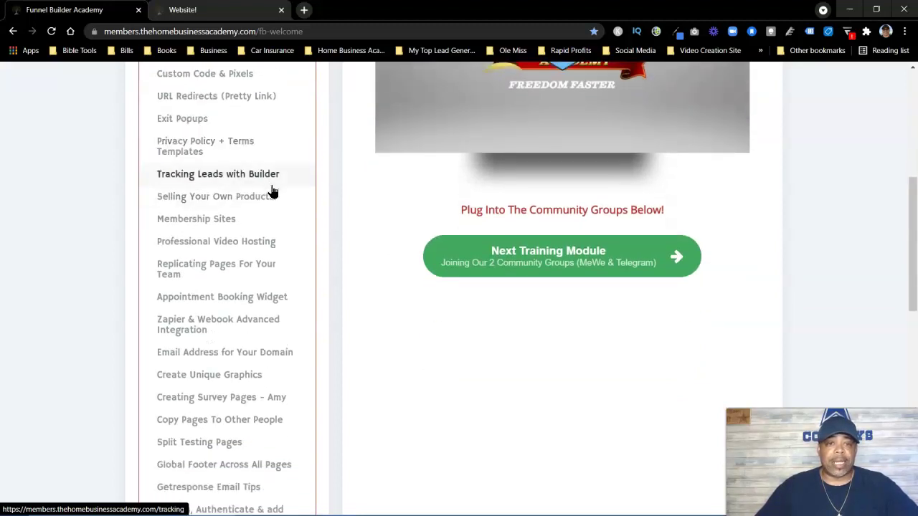
scroll(248, 222, down, 2)
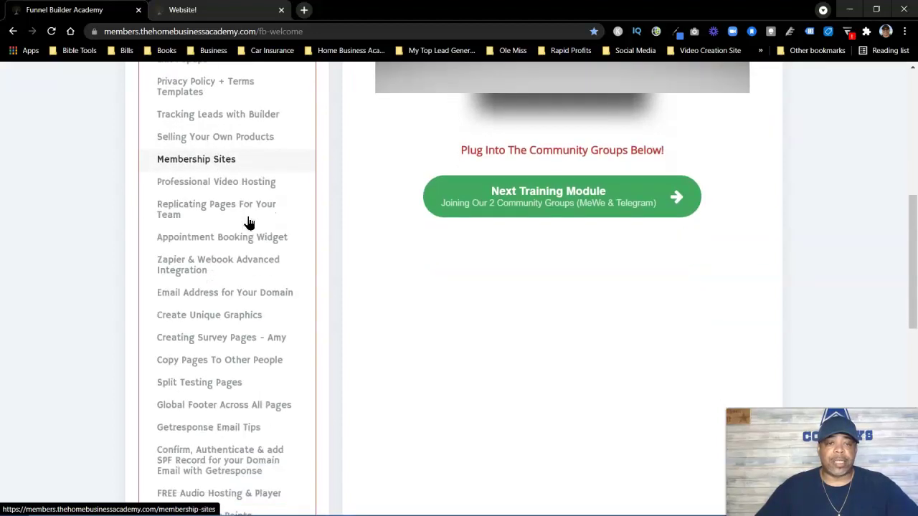
scroll(248, 223, down, 4)
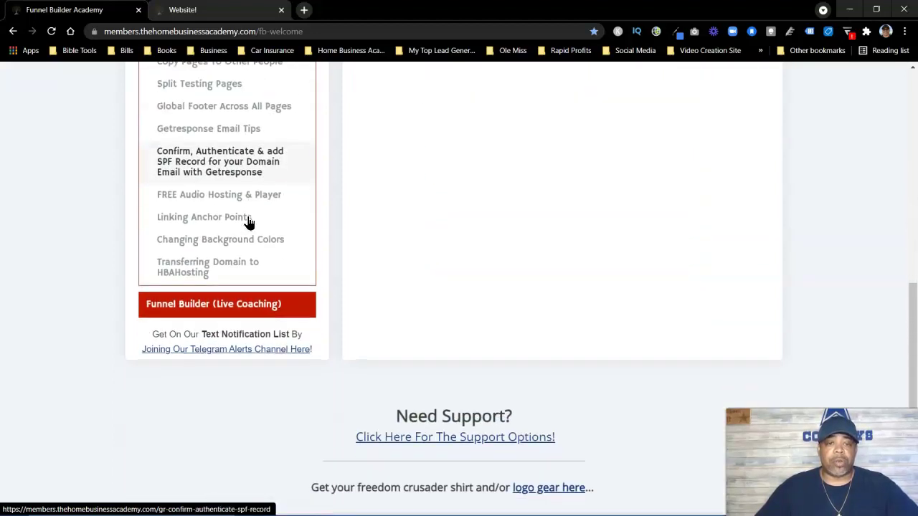
scroll(247, 224, up, 1)
scroll(247, 224, down, 1)
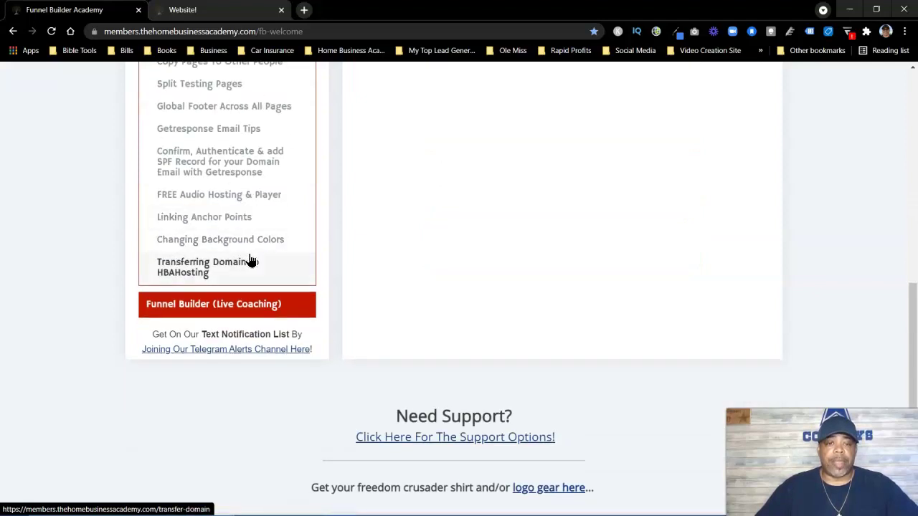
Open the Funnel Builder (Live Coaching) page and review the two live mastermind options
click(247, 307)
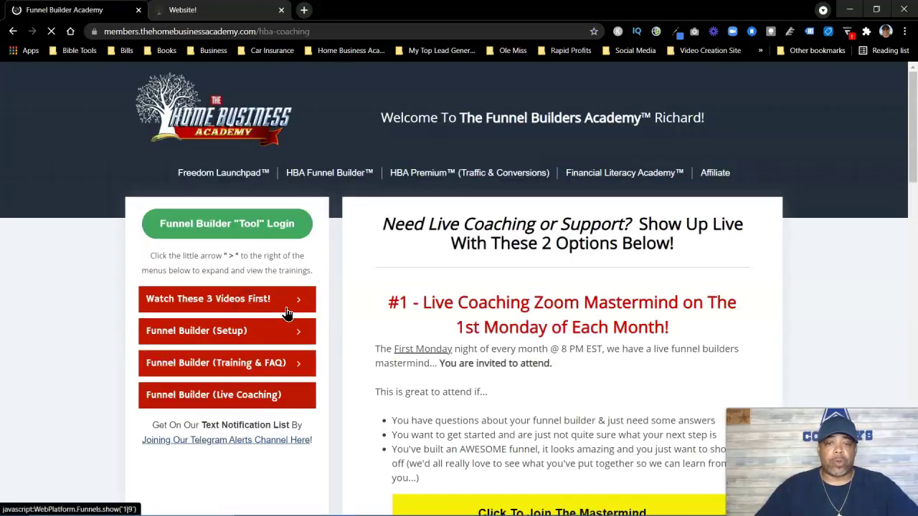
scroll(441, 309, down, 3)
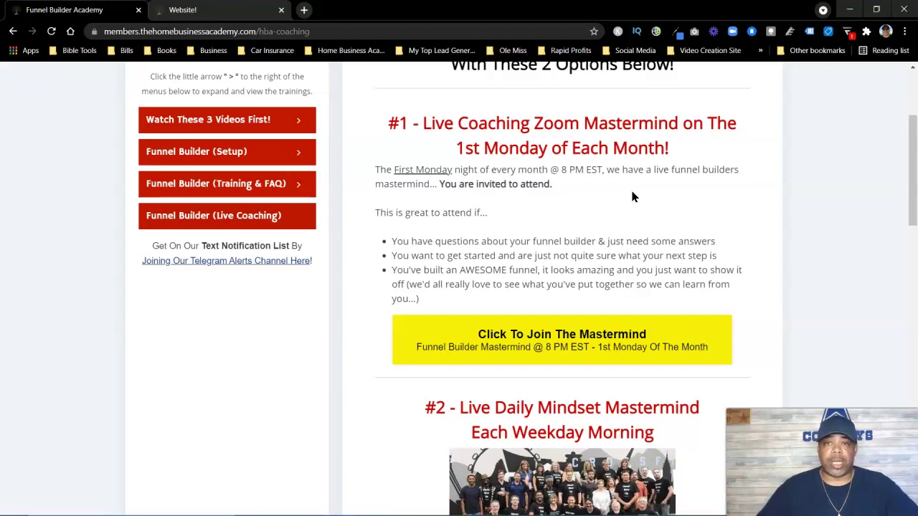
scroll(631, 192, down, 3)
scroll(625, 195, up, 5)
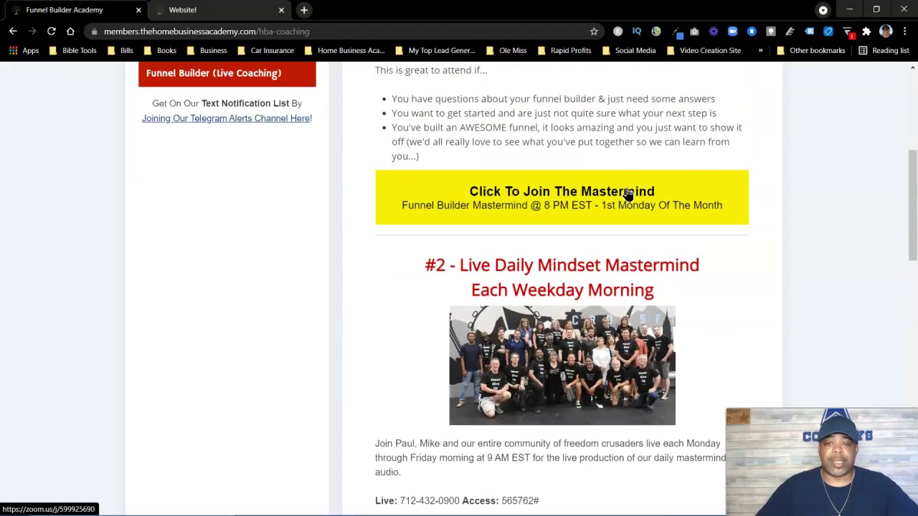
scroll(624, 188, up, 1)
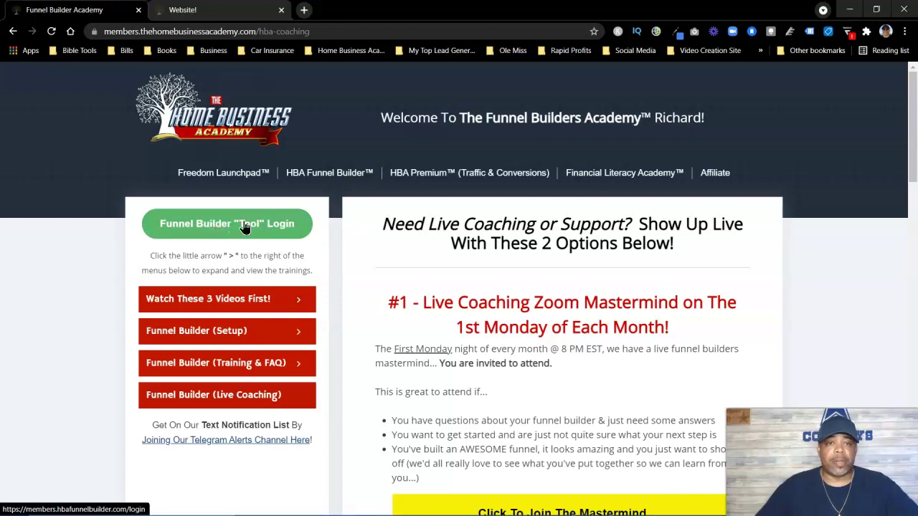
Switch from the academy's training site to the funnel builder's website editor
click(229, 19)
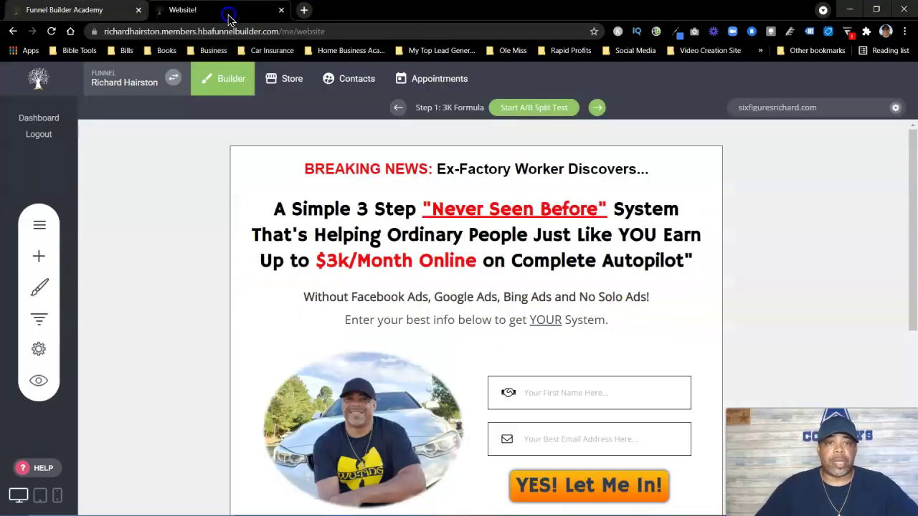
click(121, 16)
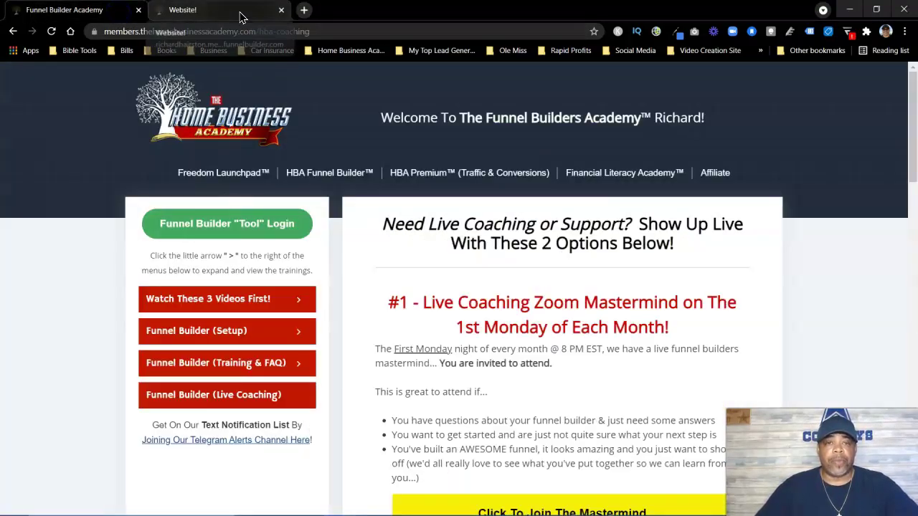
click(224, 13)
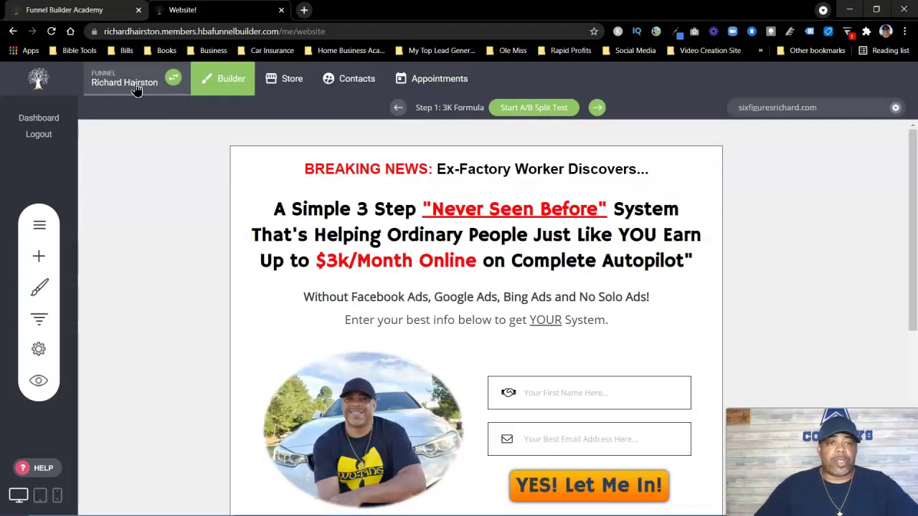
Open the funnel's Store area, decline activating the store, and look over its dashboard
click(288, 83)
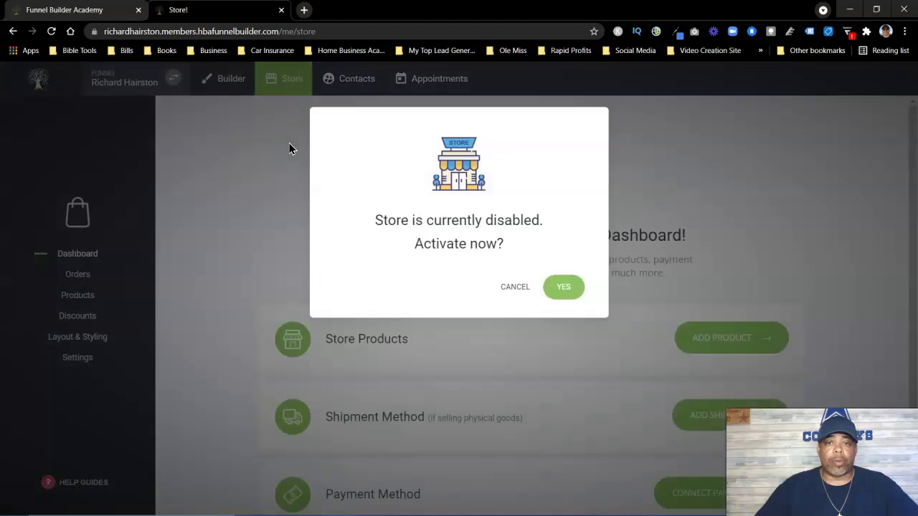
click(515, 287)
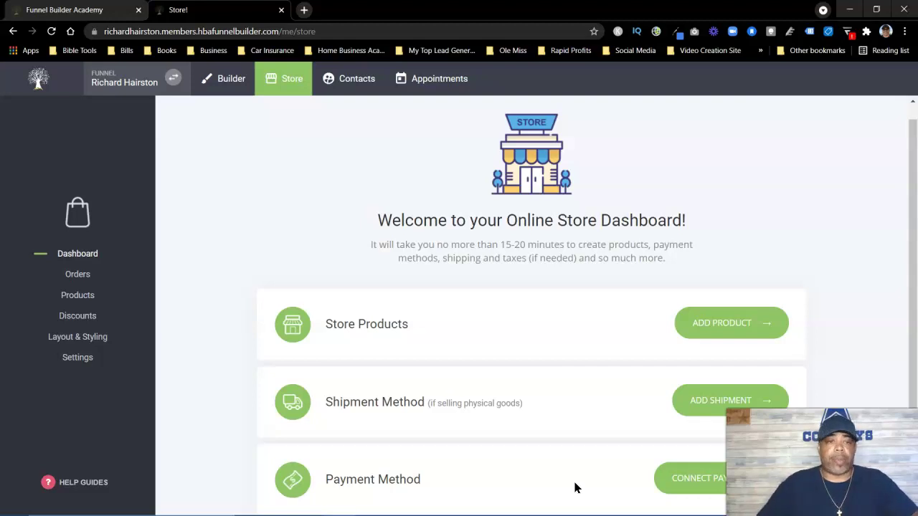
scroll(502, 359, up, 1)
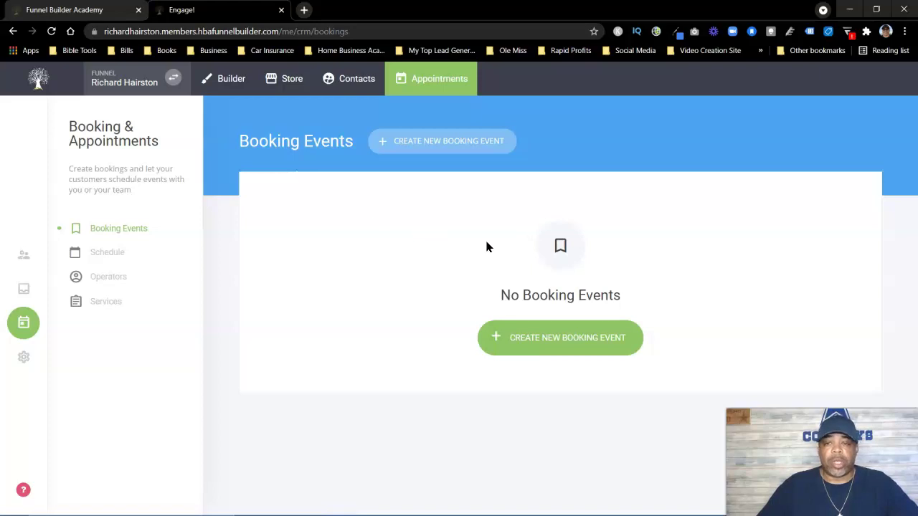
Look through the Schedule, Operators and Services sections of Booking & Appointments
click(114, 254)
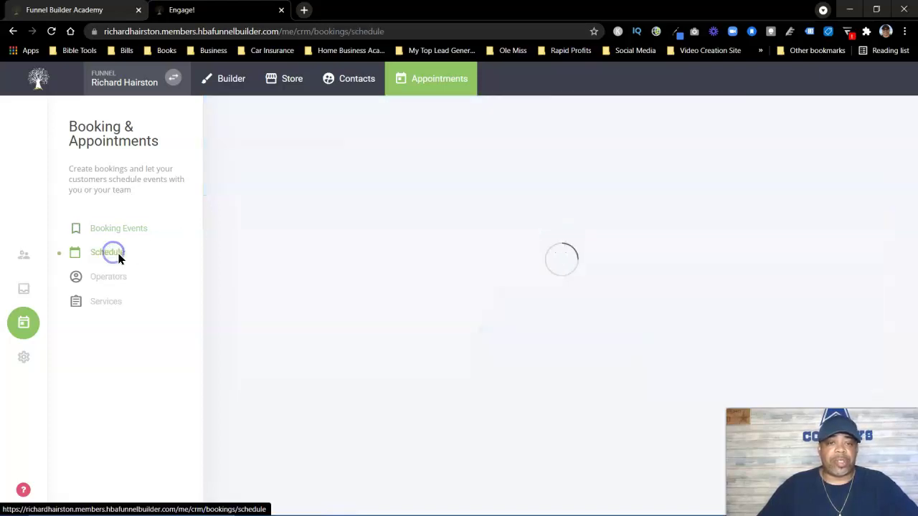
click(119, 280)
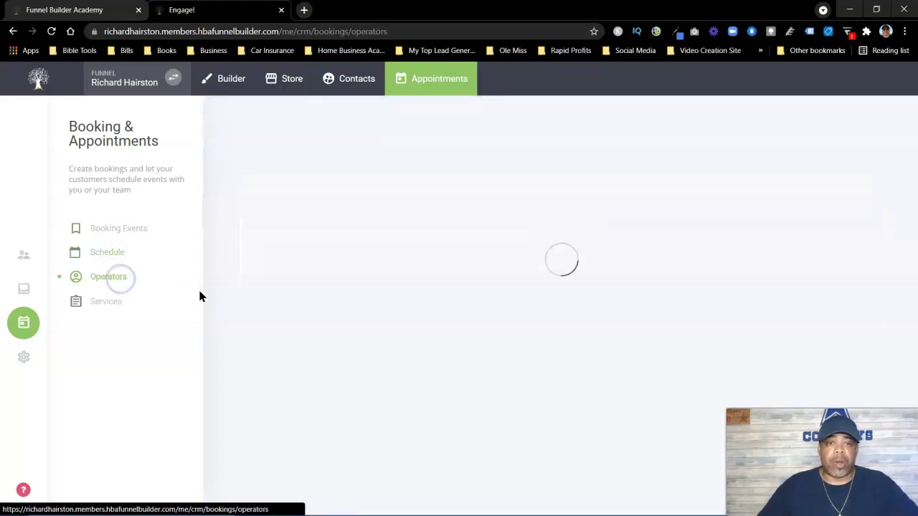
click(114, 304)
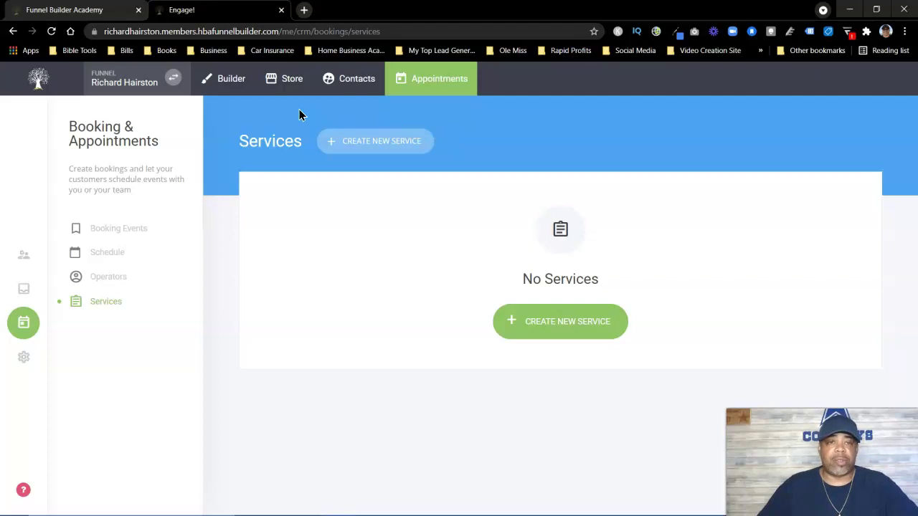
Return to the Builder, view the live version of the 3K Formula page, and close it
click(230, 84)
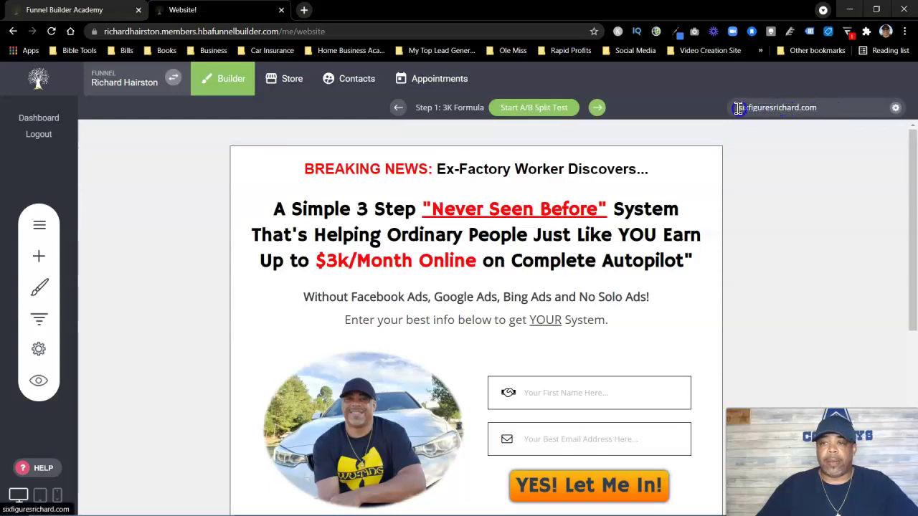
click(771, 114)
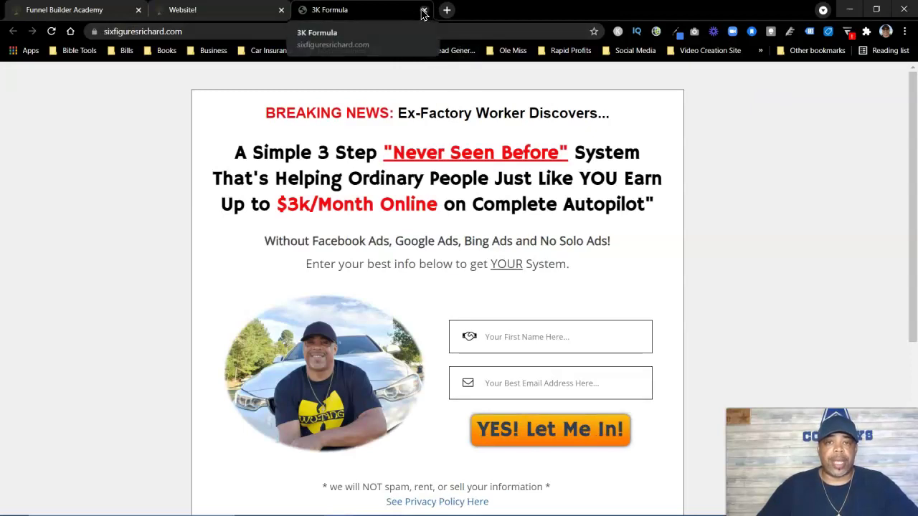
click(423, 10)
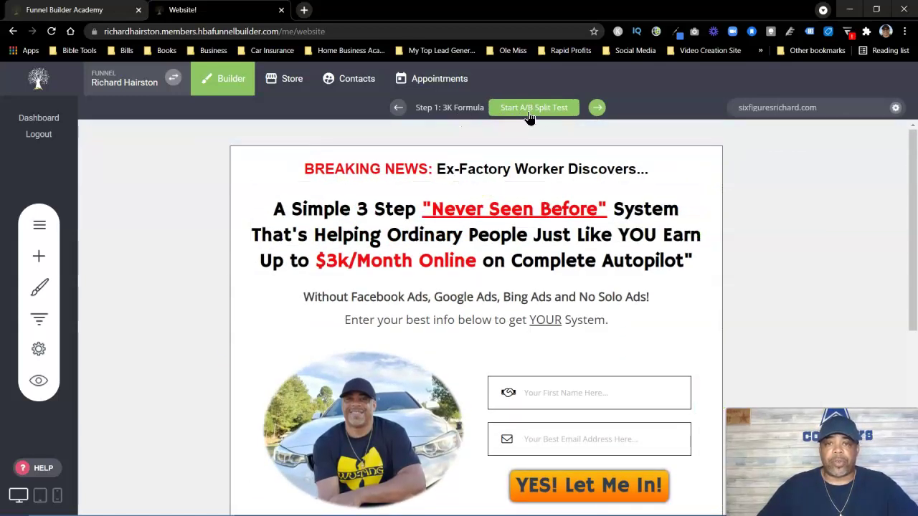
Advance through the funnel to Step 3, 3K Formula Video, and review the whole page
click(597, 109)
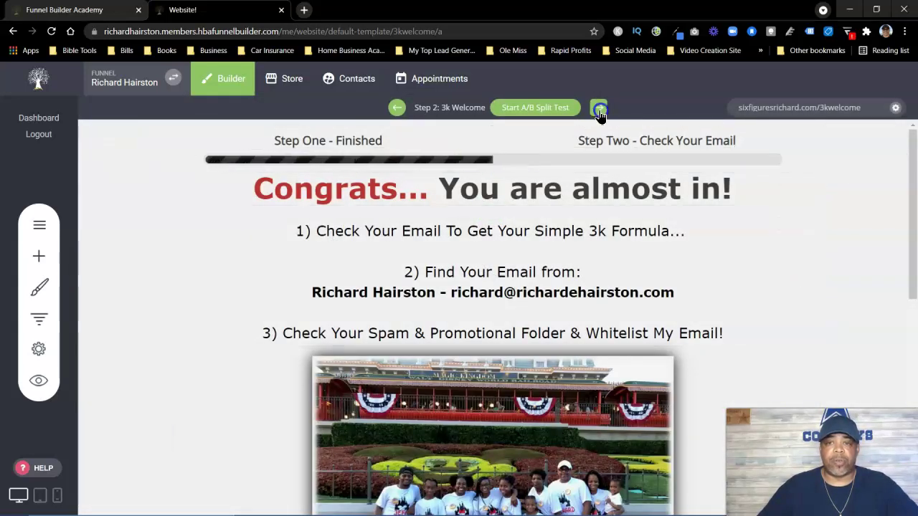
click(599, 109)
scroll(427, 223, down, 10)
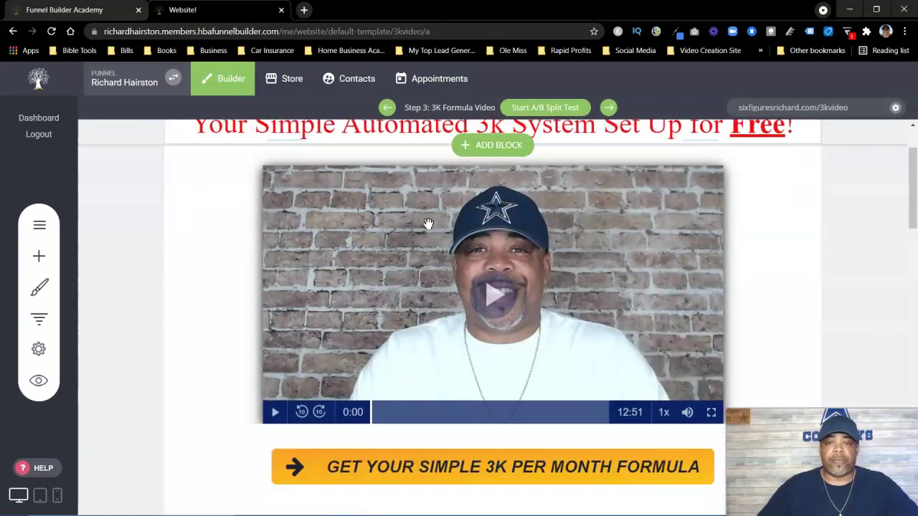
scroll(428, 223, down, 15)
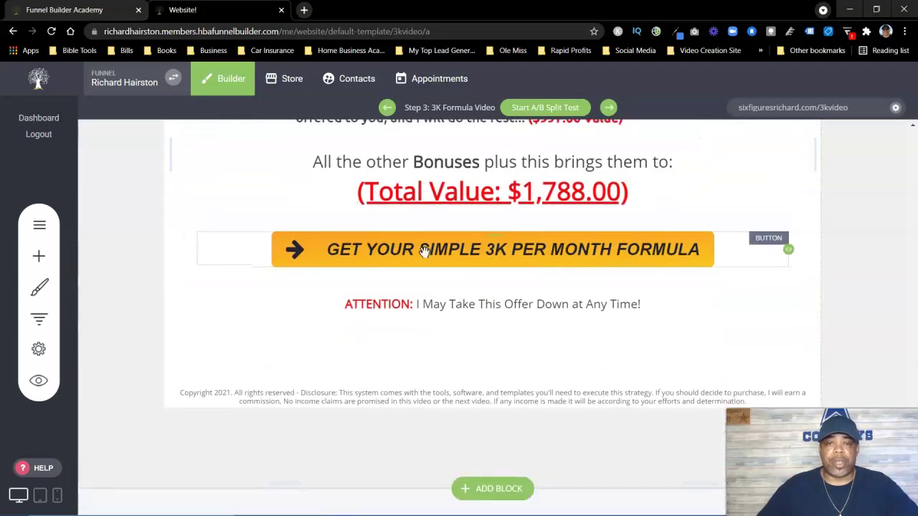
scroll(424, 244, up, 20)
scroll(425, 252, up, 2)
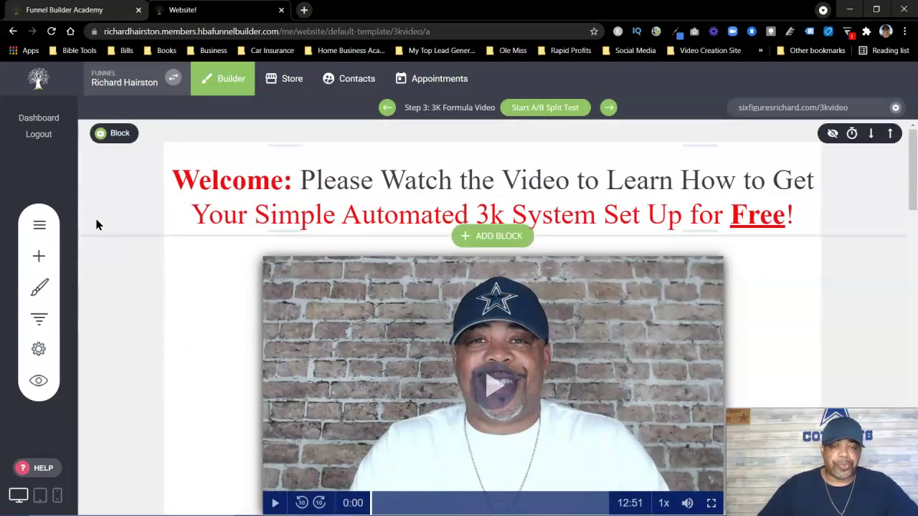
Open Pages & Popups, look through the lists of funnel pages and popups, and close it
click(41, 231)
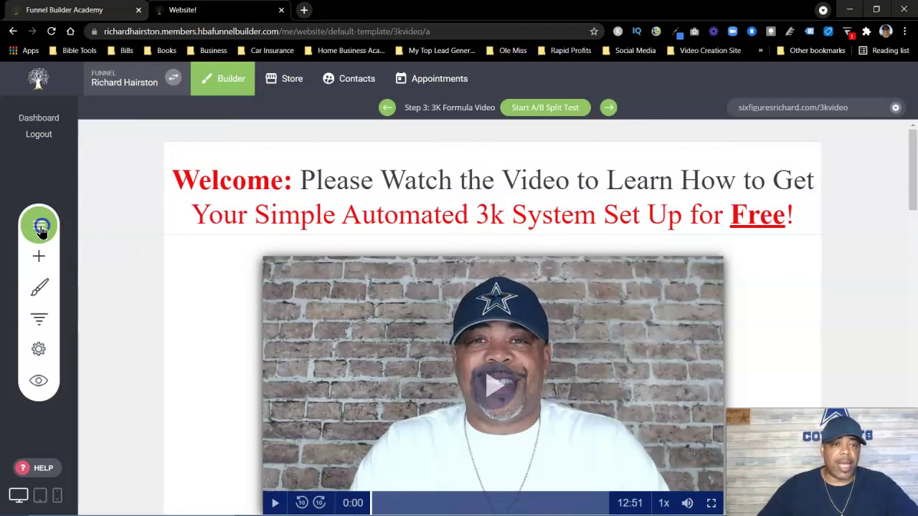
scroll(119, 226, down, 5)
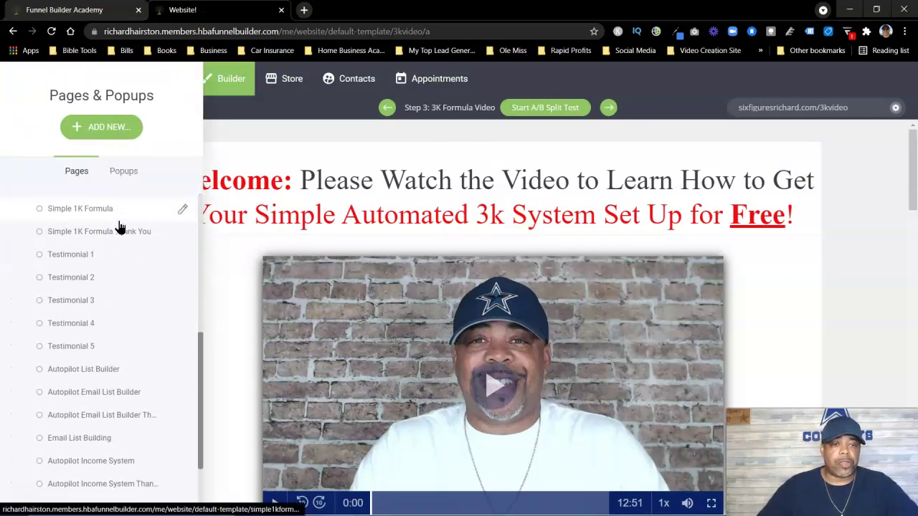
scroll(120, 226, down, 1)
scroll(113, 229, up, 10)
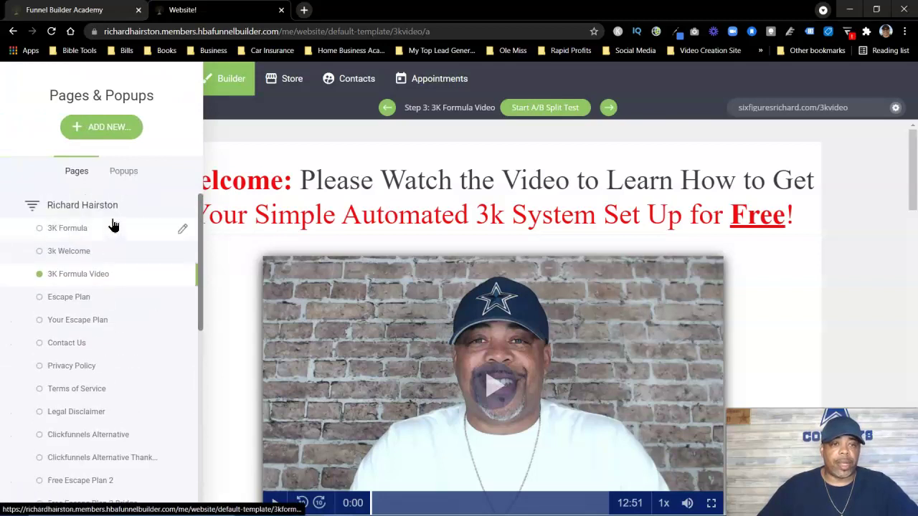
click(123, 172)
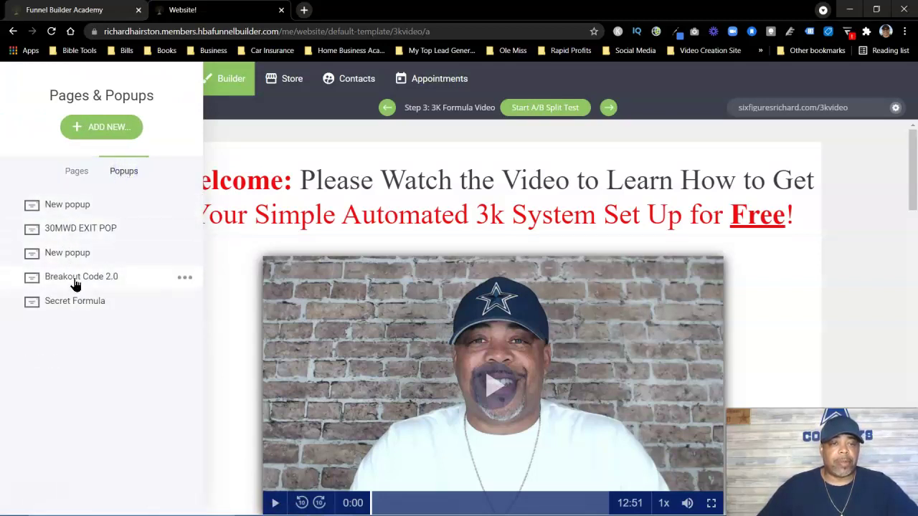
click(229, 142)
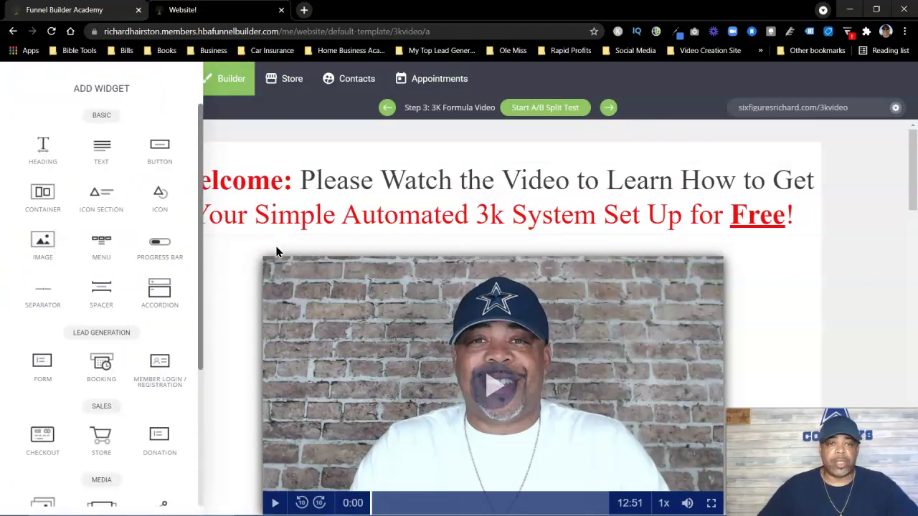
Look through the Basic, Lead Generation, Sales, Media and Other groups of available widgets, and close the list
scroll(134, 205, down, 3)
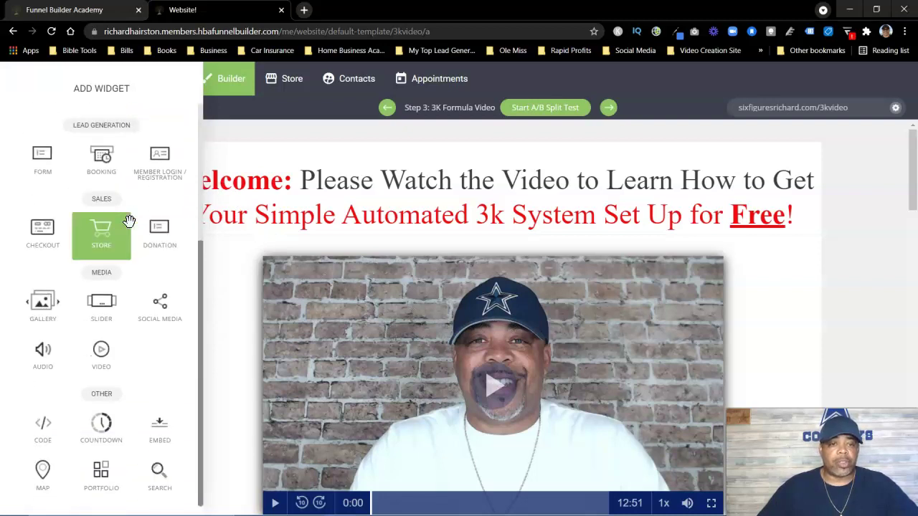
scroll(136, 265, up, 3)
click(238, 174)
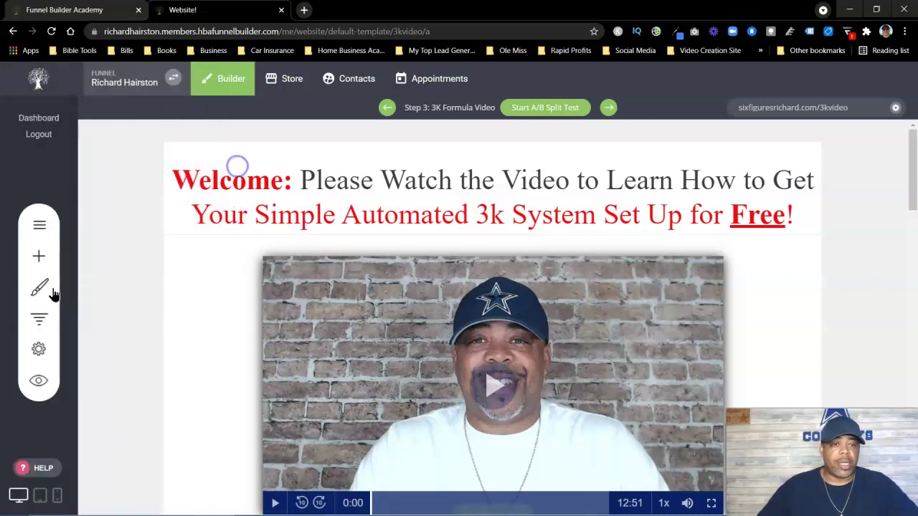
Open the global Text Styling settings, view the Heading 1 font options, and close those options
click(43, 289)
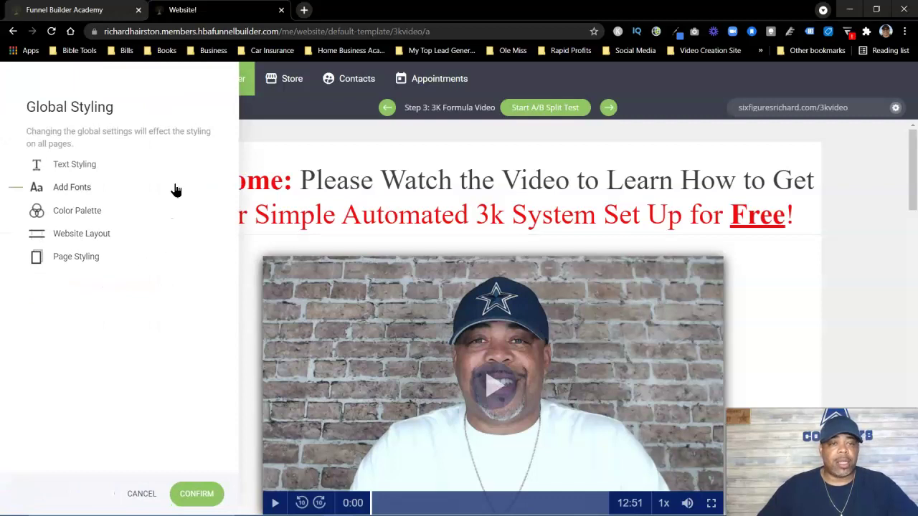
click(73, 165)
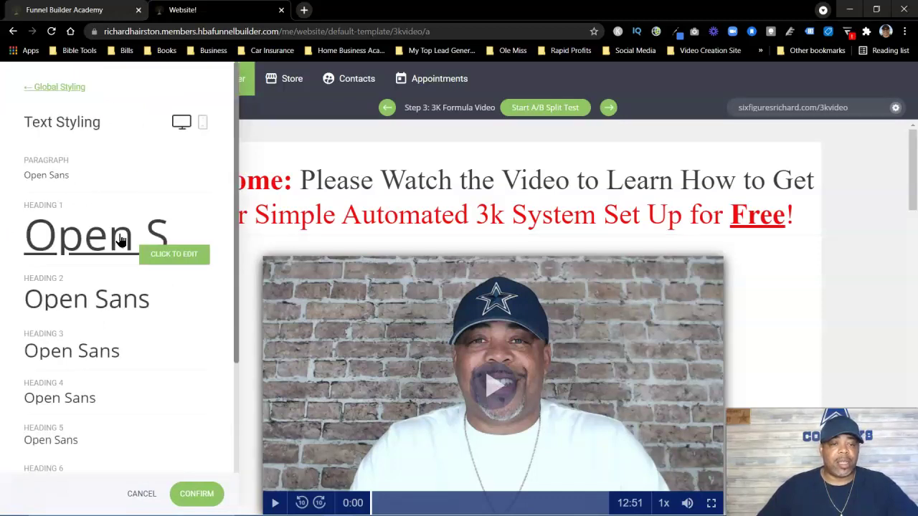
click(172, 257)
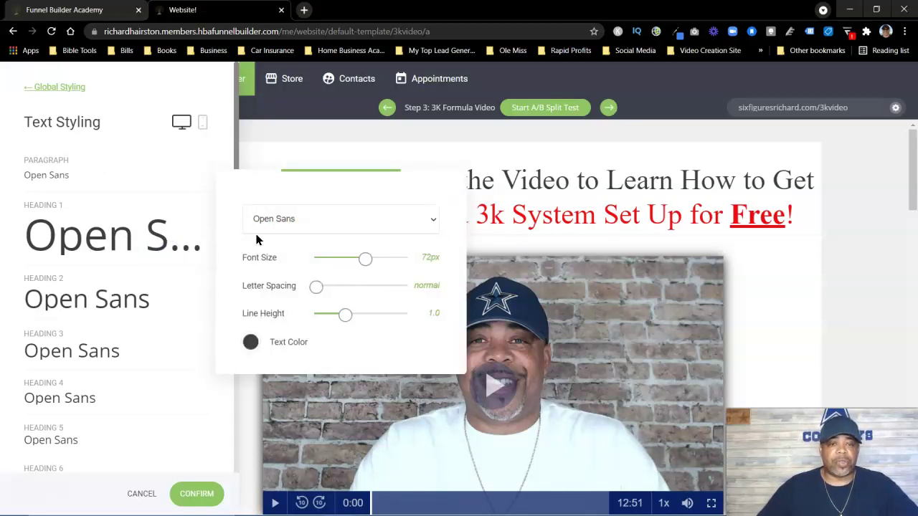
click(174, 194)
Compare the mobile and desktop text styles for paragraphs and headings, and leave Text Styling
click(202, 122)
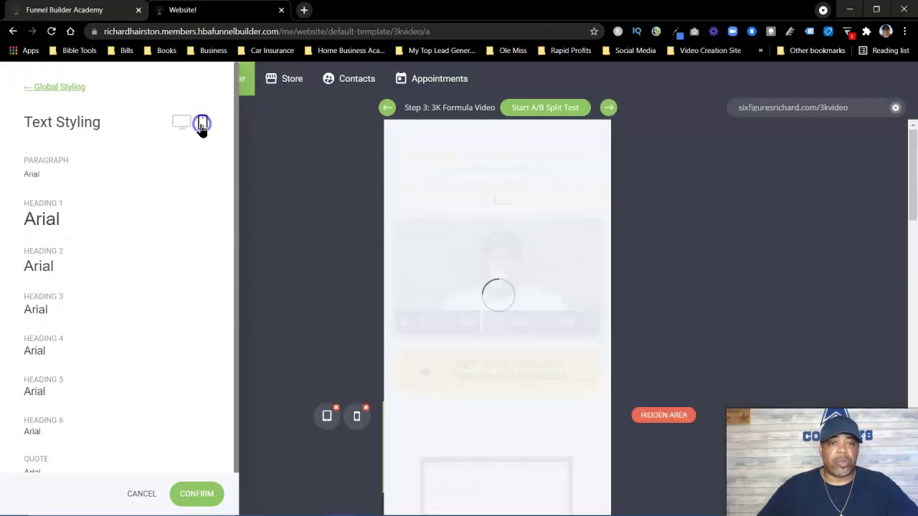
mouse_move(134, 218)
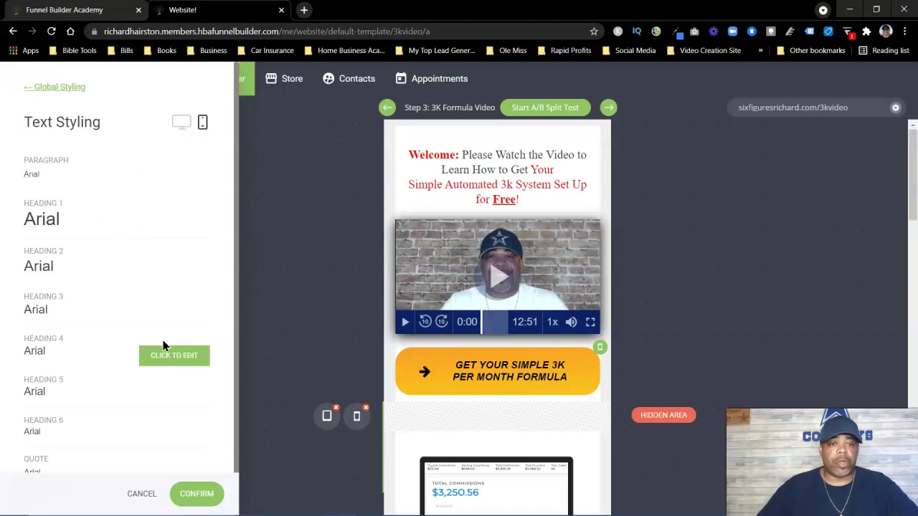
click(182, 125)
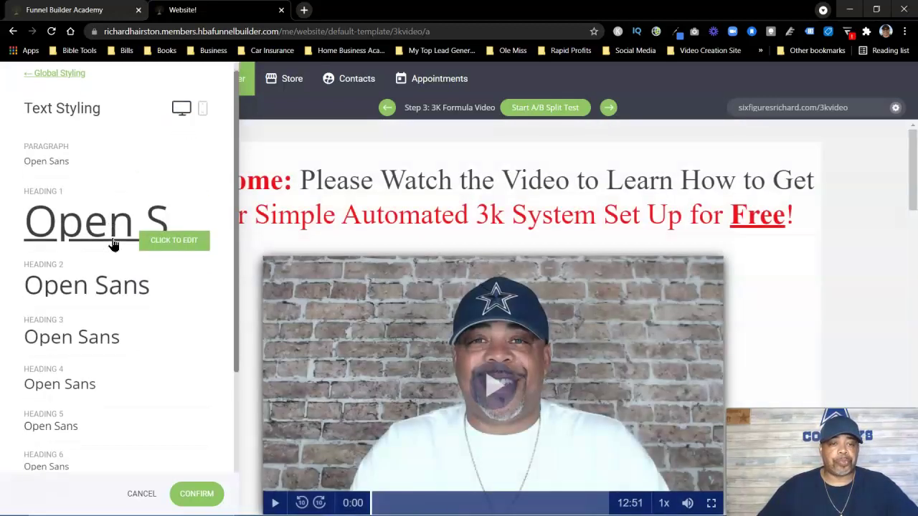
scroll(113, 243, down, 3)
scroll(109, 316, up, 3)
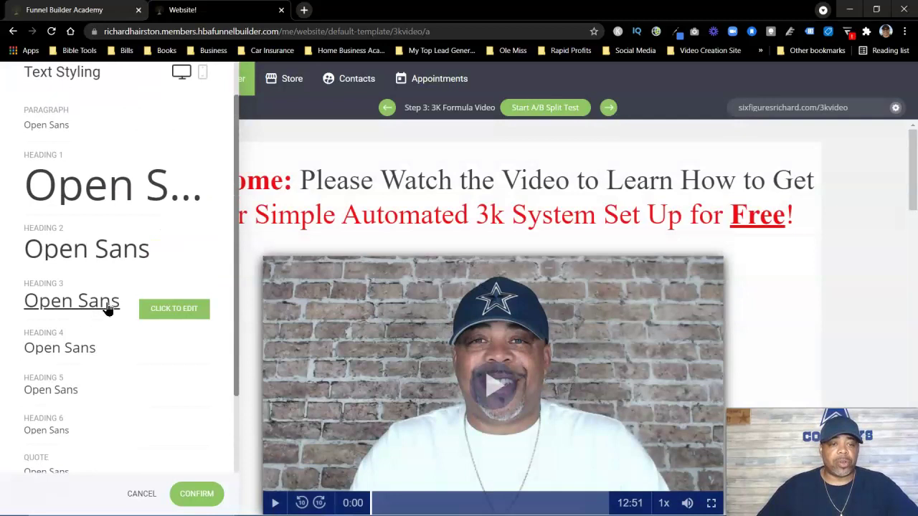
scroll(109, 326, down, 3)
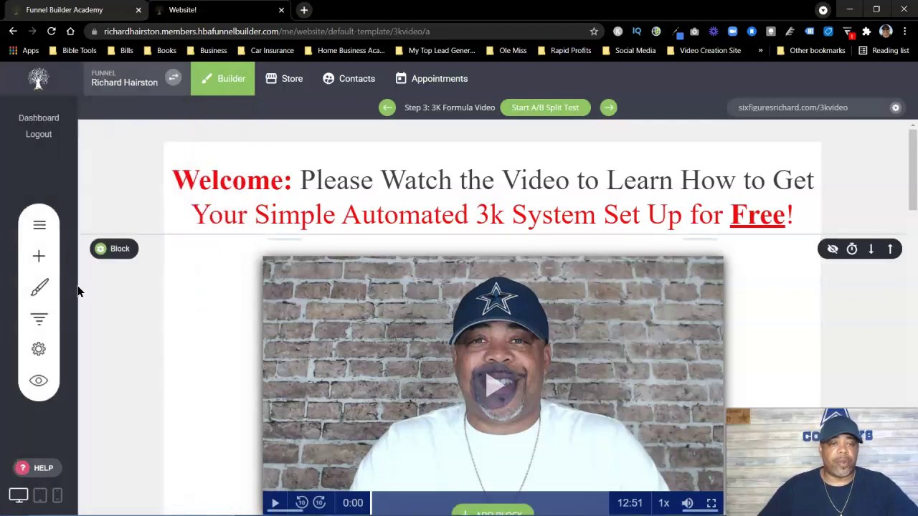
View the global Color Palette, cancel it, look over the remaining Global Styling options, and close them
click(41, 287)
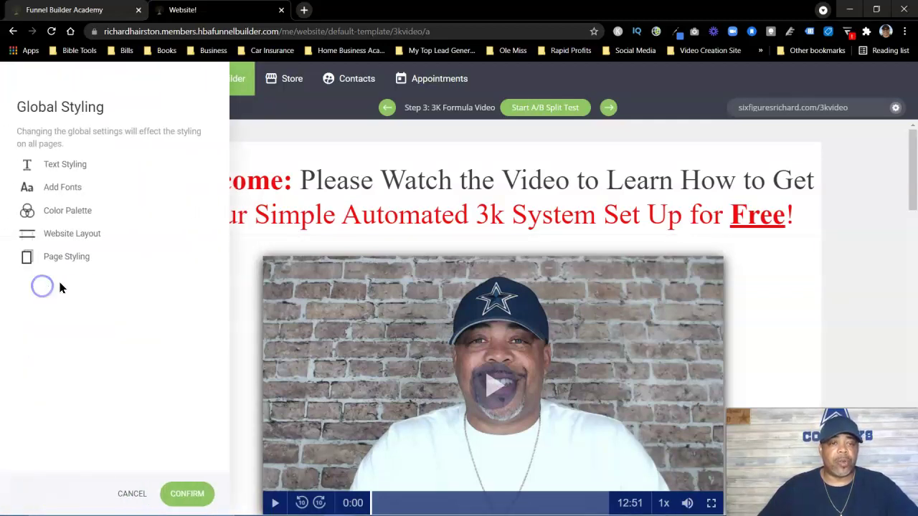
click(78, 211)
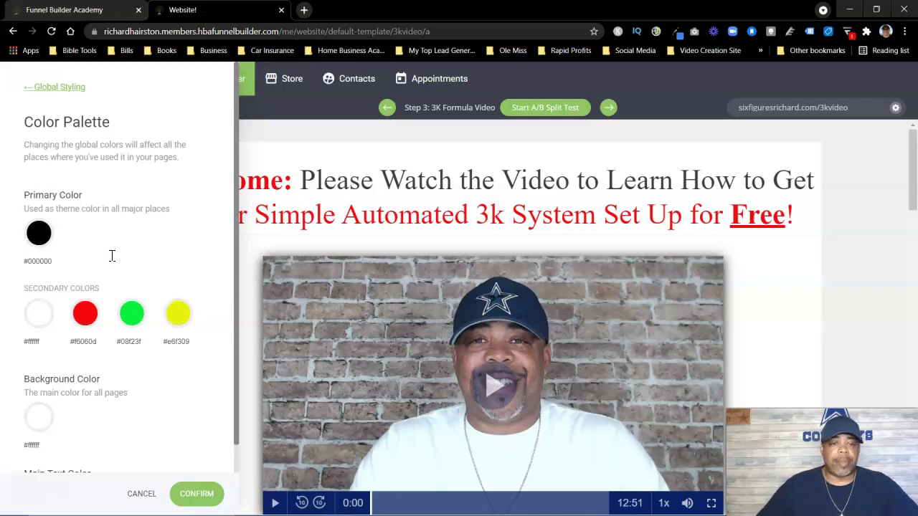
scroll(114, 258, down, 1)
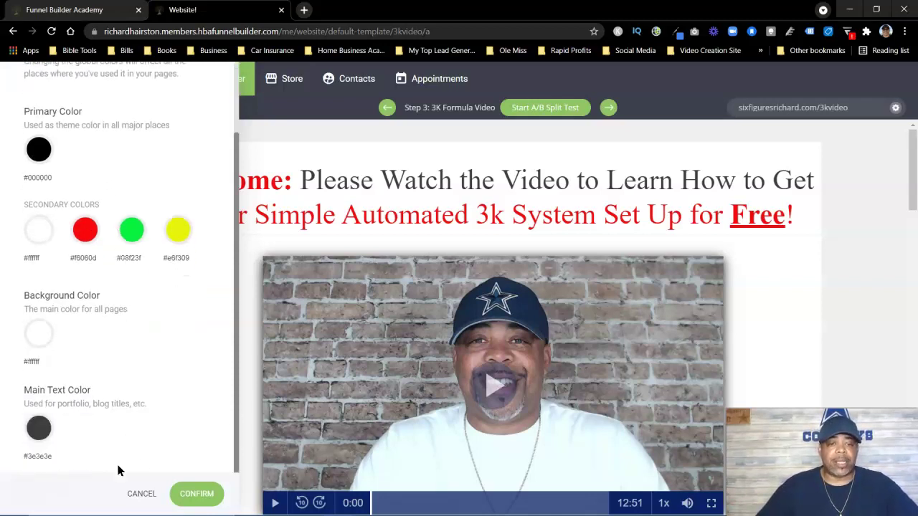
click(133, 495)
click(39, 284)
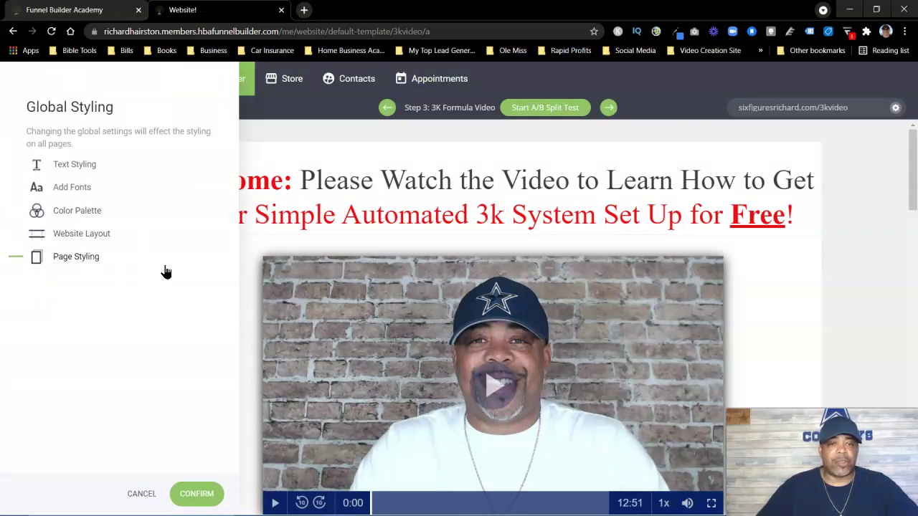
click(302, 151)
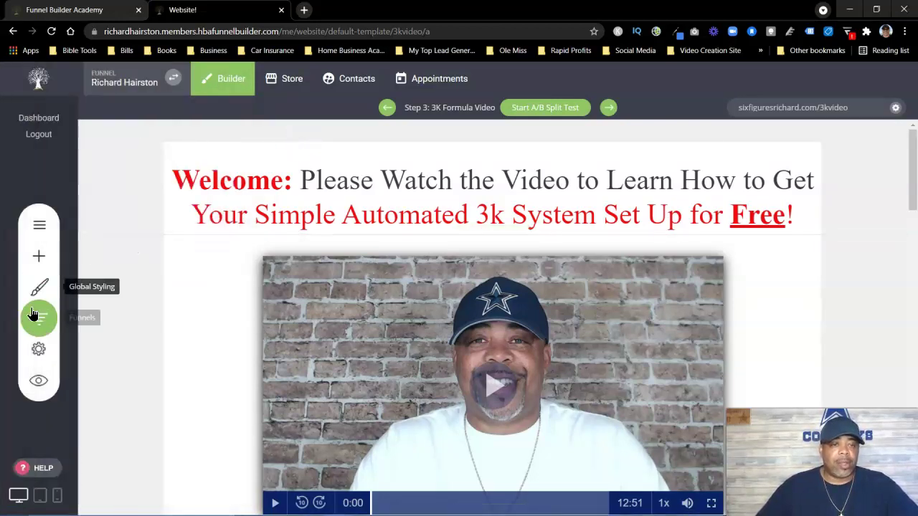
Open the funnel controls and look through the funnel's goals and its full list of steps
click(40, 324)
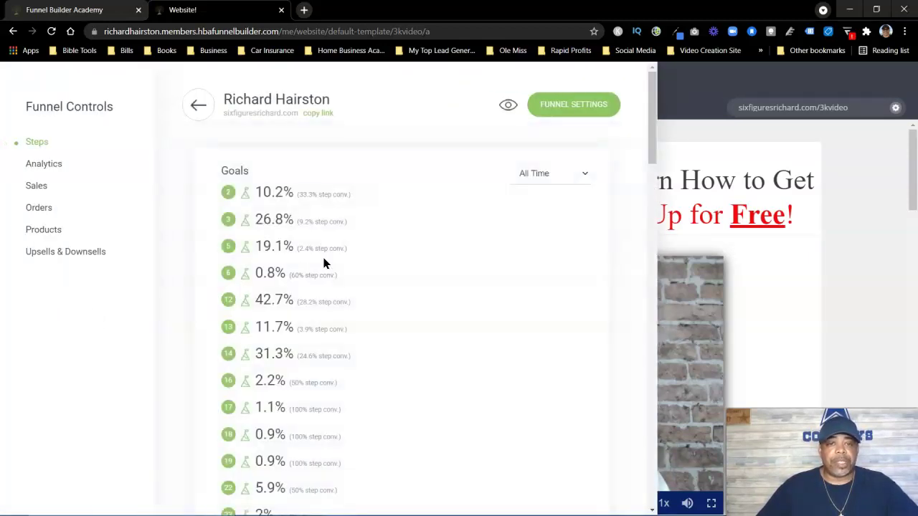
scroll(326, 251, down, 5)
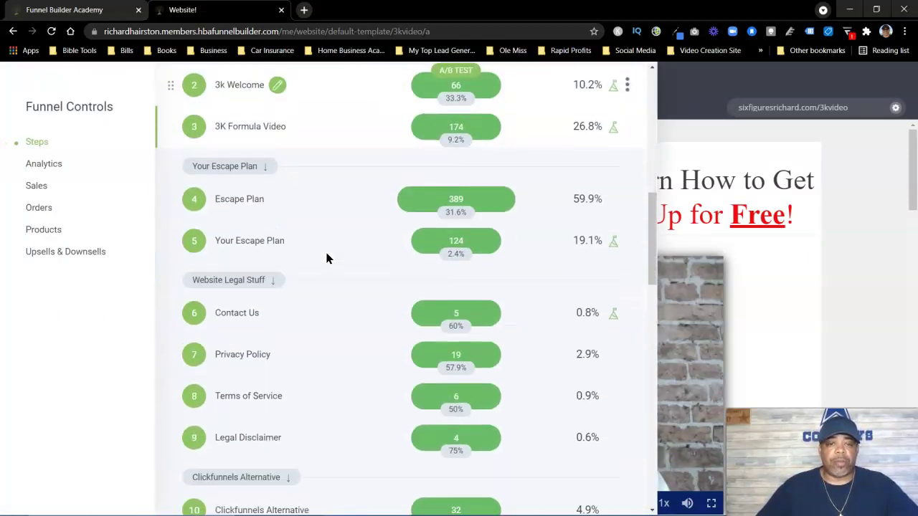
scroll(326, 257, up, 1)
scroll(326, 256, down, 3)
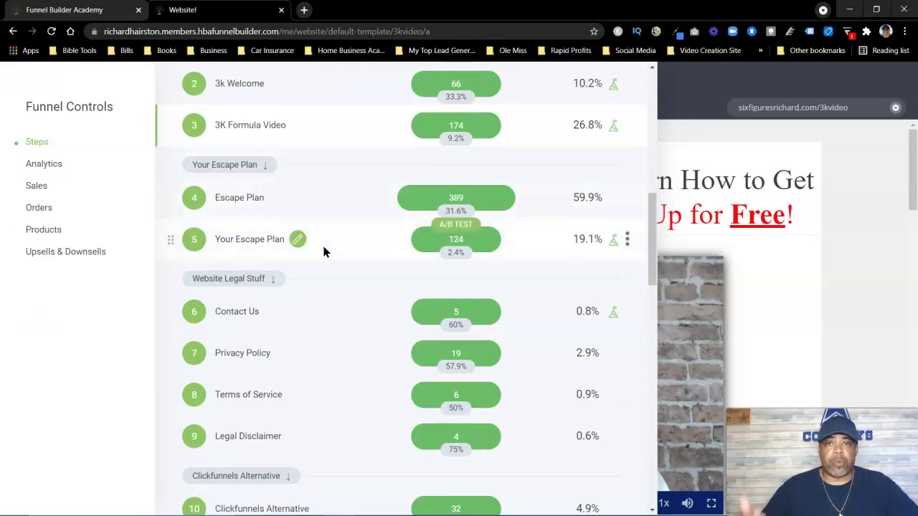
scroll(320, 246, down, 10)
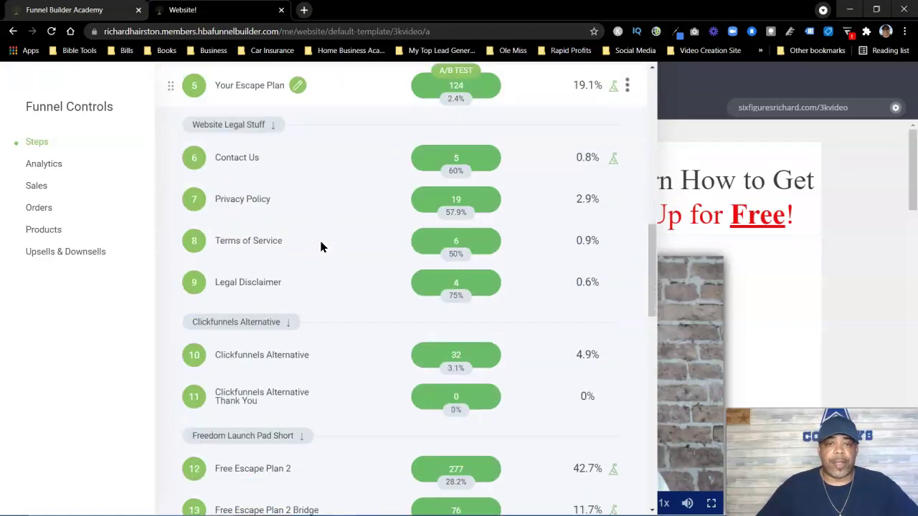
scroll(321, 246, down, 5)
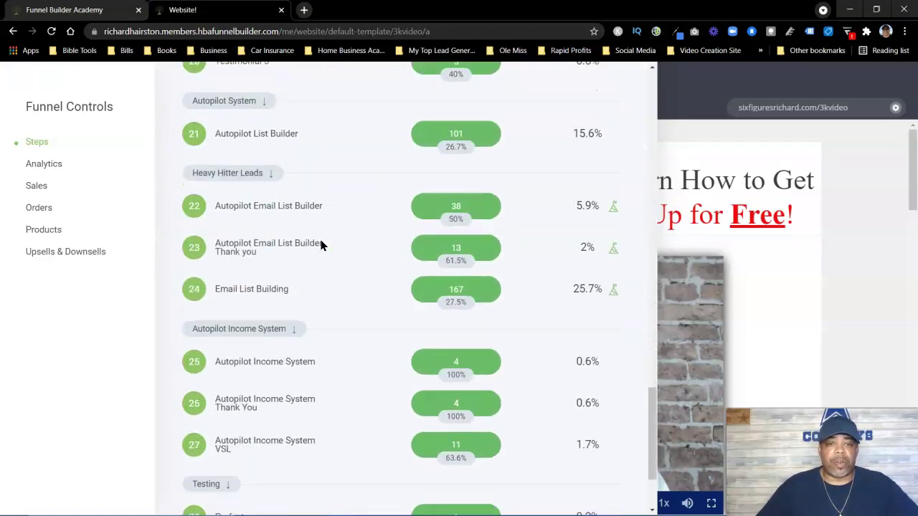
Look through the funnel's Analytics, Sales, Orders, Products and Upsells & Downsells sections, and close the funnel controls
click(53, 171)
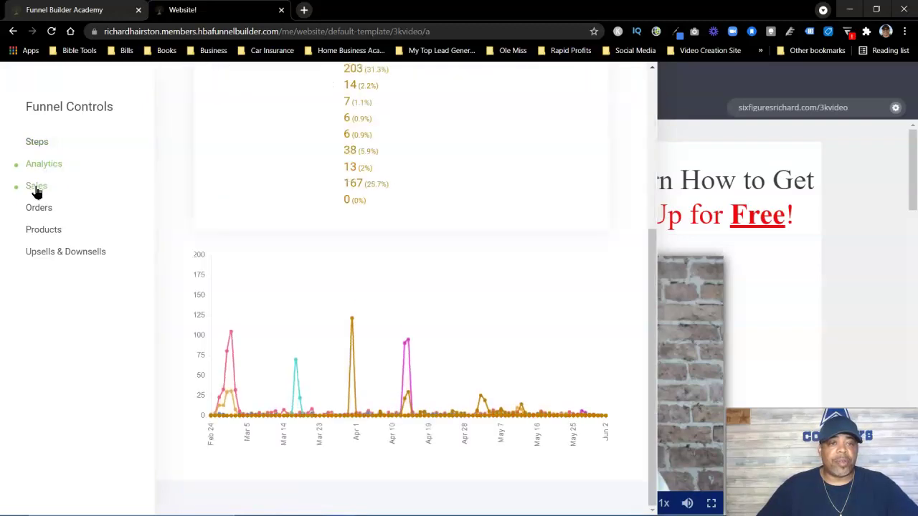
click(35, 188)
click(37, 208)
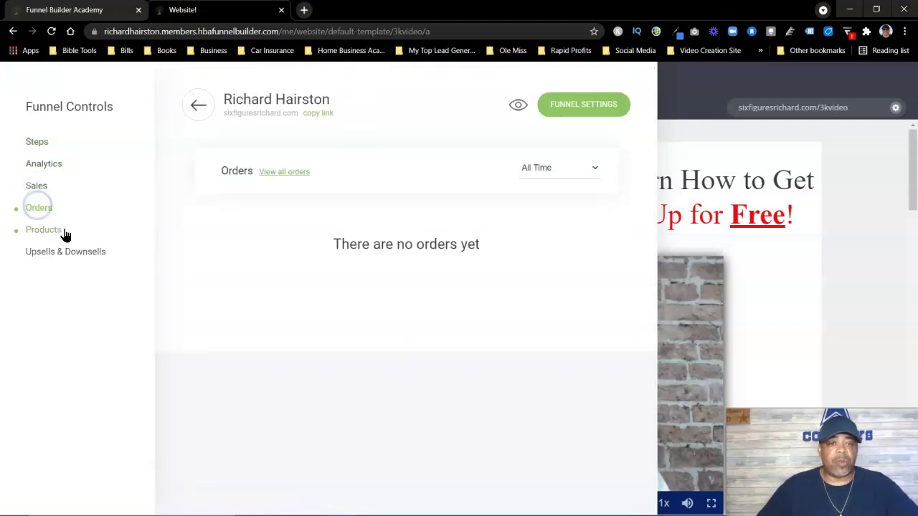
click(45, 230)
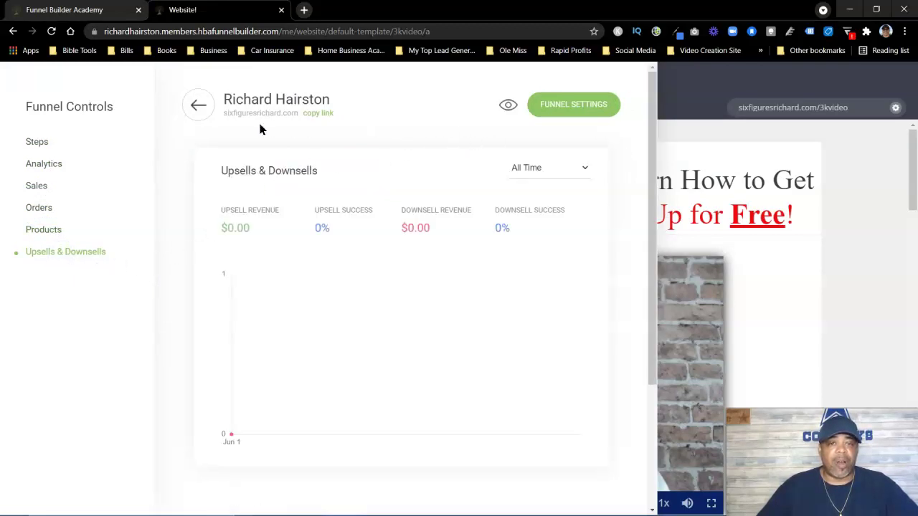
click(199, 108)
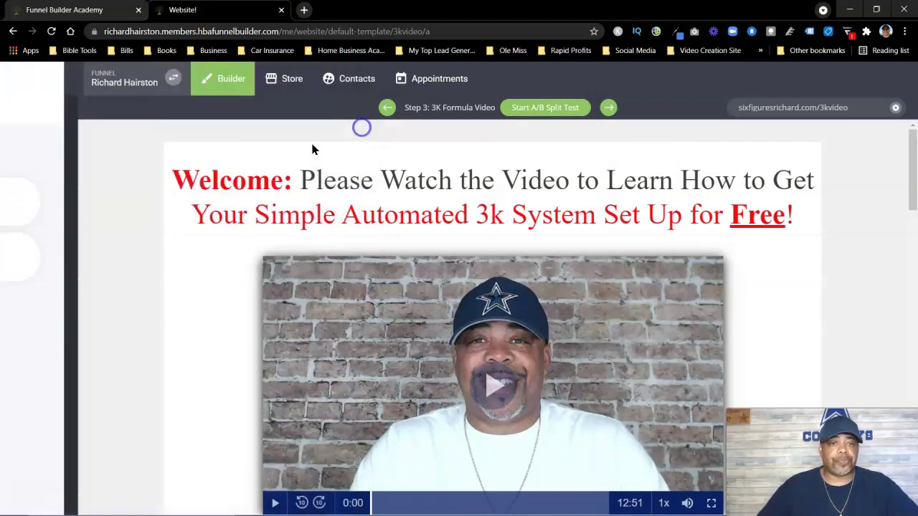
Open Step 25, Autopilot Income System, from the funnel's step list and review its opt-in page
click(37, 318)
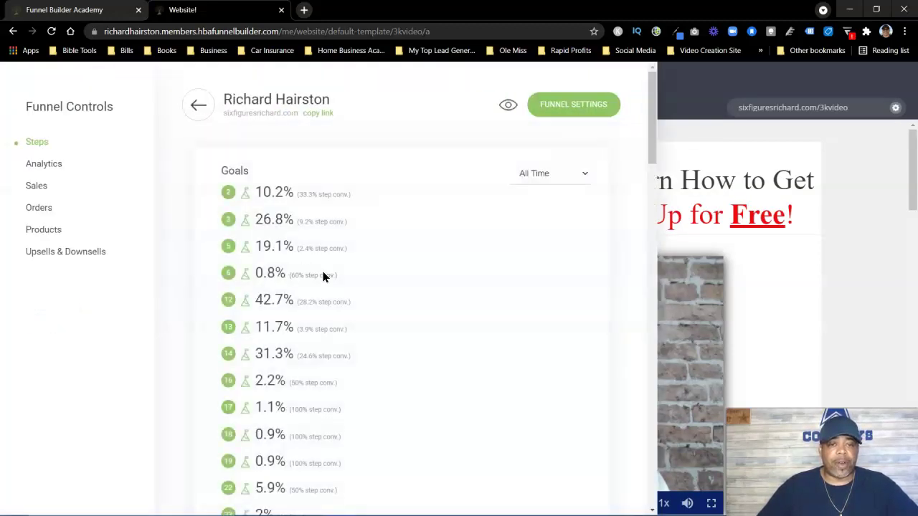
scroll(334, 273, down, 10)
scroll(334, 275, down, 8)
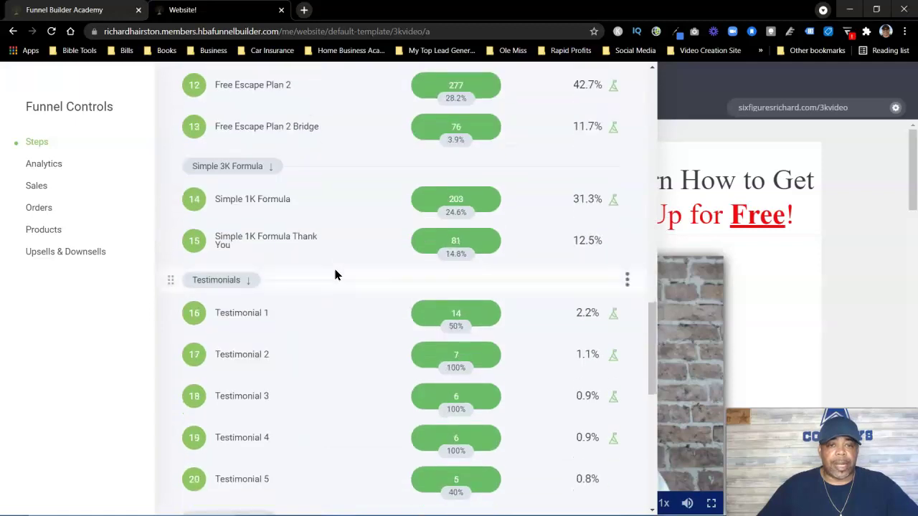
scroll(335, 274, down, 2)
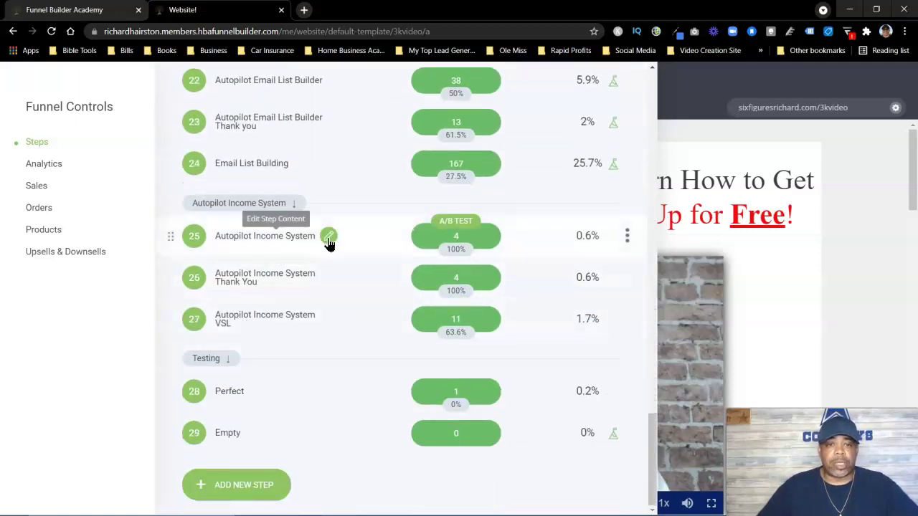
click(329, 239)
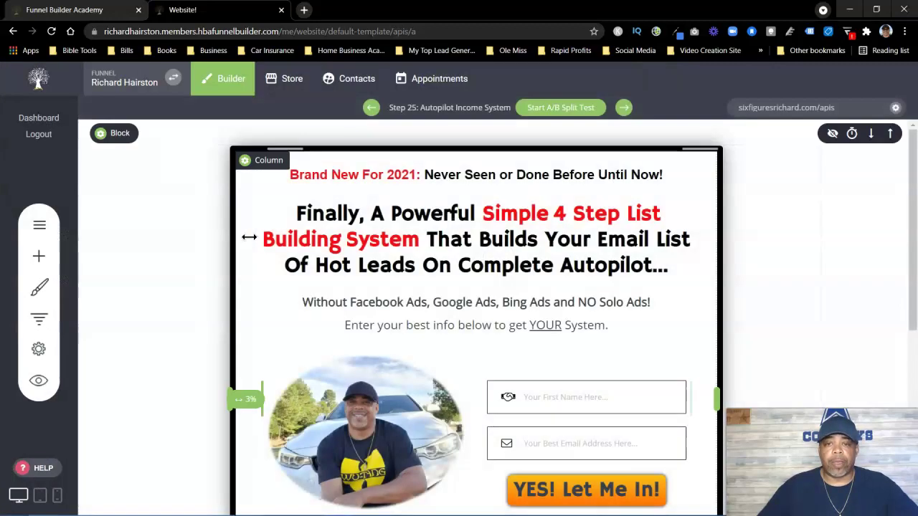
scroll(455, 278, down, 4)
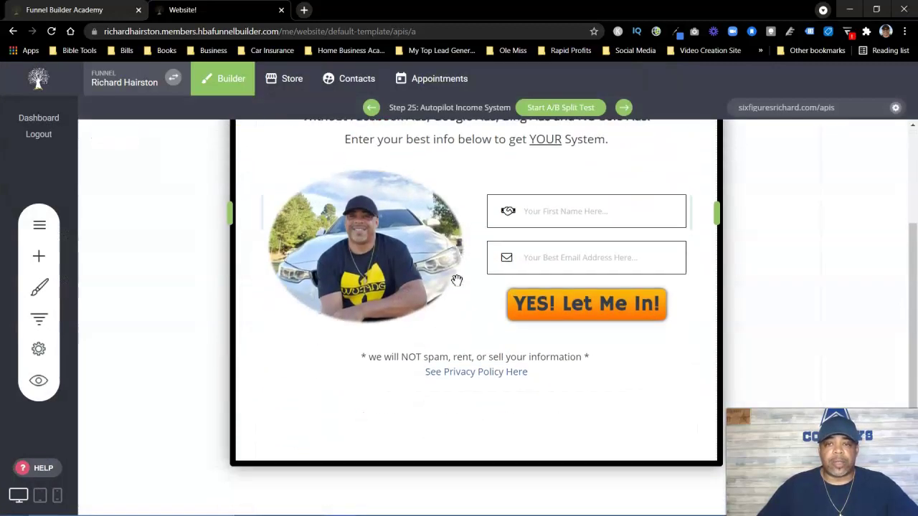
scroll(454, 277, up, 4)
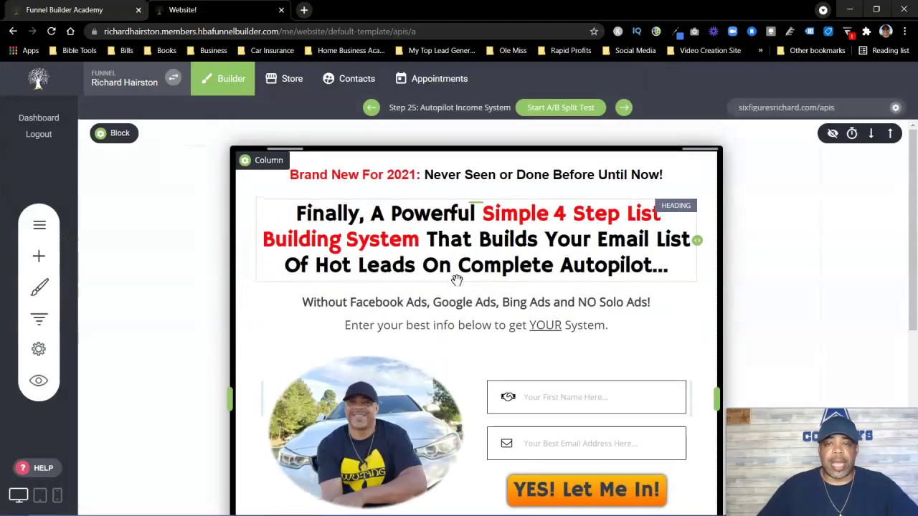
Advance to Step 26, Autopilot Income System Thank You, and review its video and offer buttons
click(624, 107)
scroll(455, 233, down, 8)
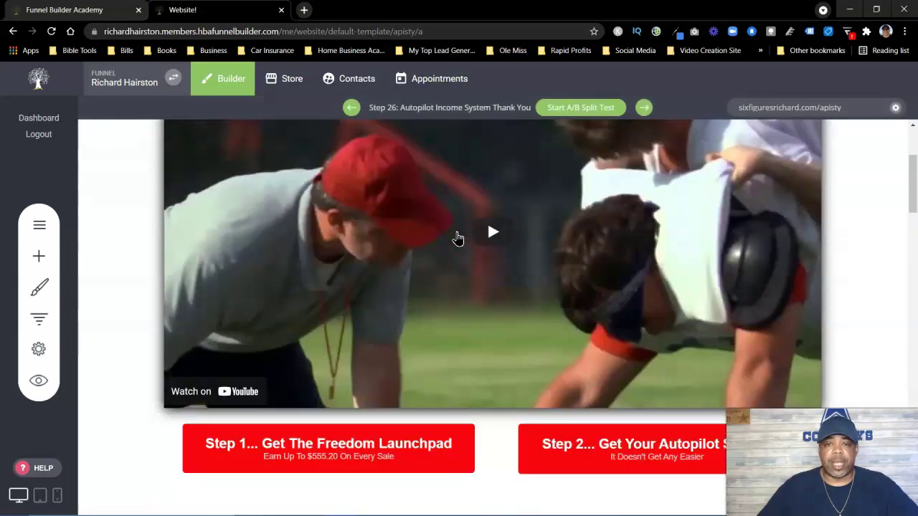
scroll(457, 233, up, 5)
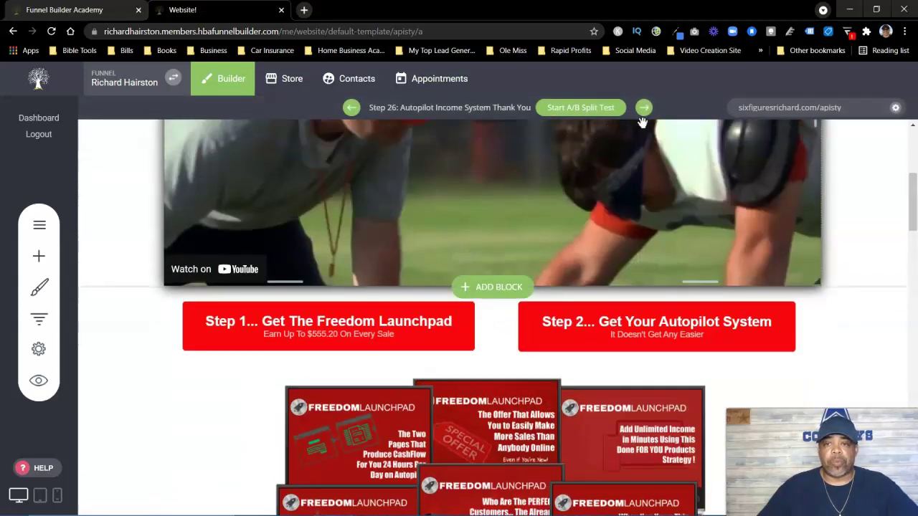
Advance to Step 27, Autopilot Income System VSL, and review its headline, video and lead-level instructions
click(644, 109)
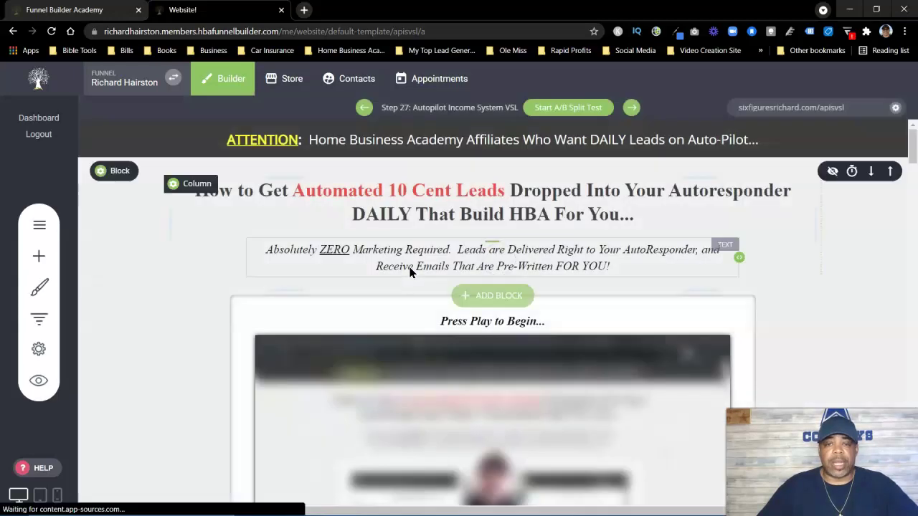
scroll(410, 269, down, 2)
scroll(410, 269, down, 2)
scroll(410, 269, up, 2)
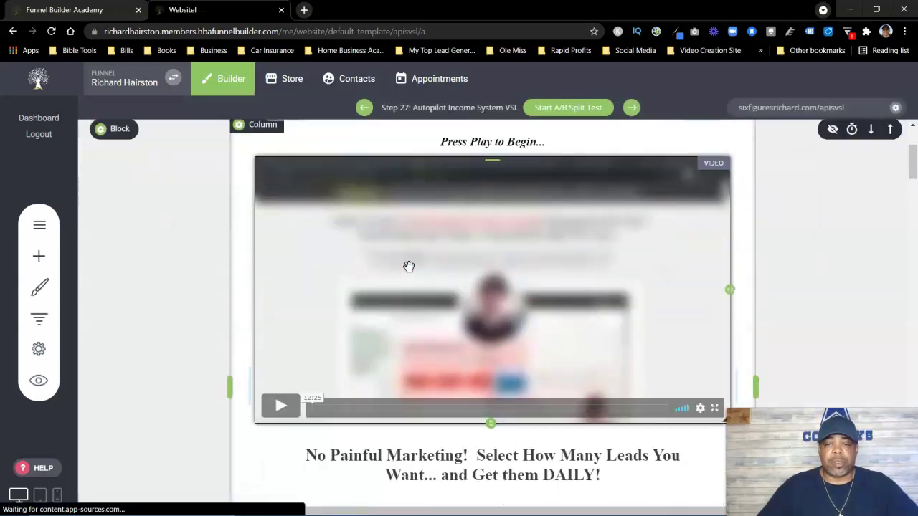
scroll(409, 267, down, 2)
scroll(409, 267, down, 5)
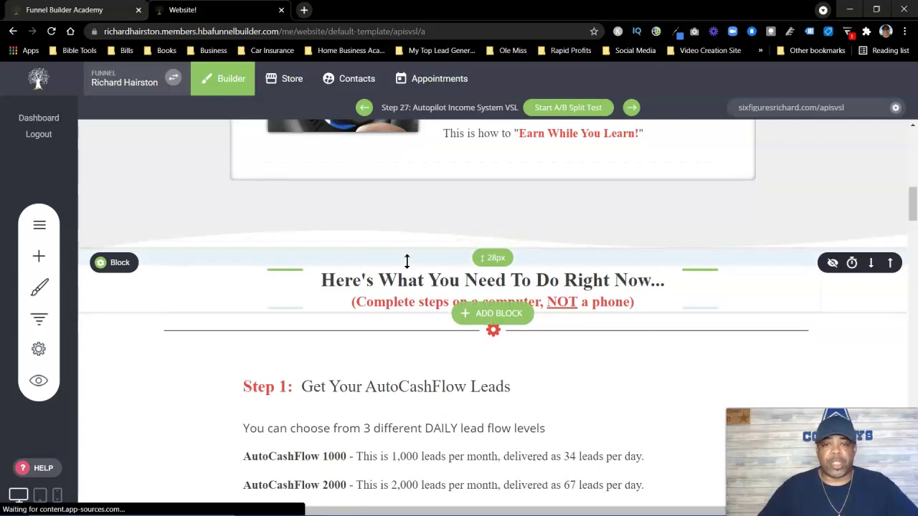
scroll(194, 267, up, 8)
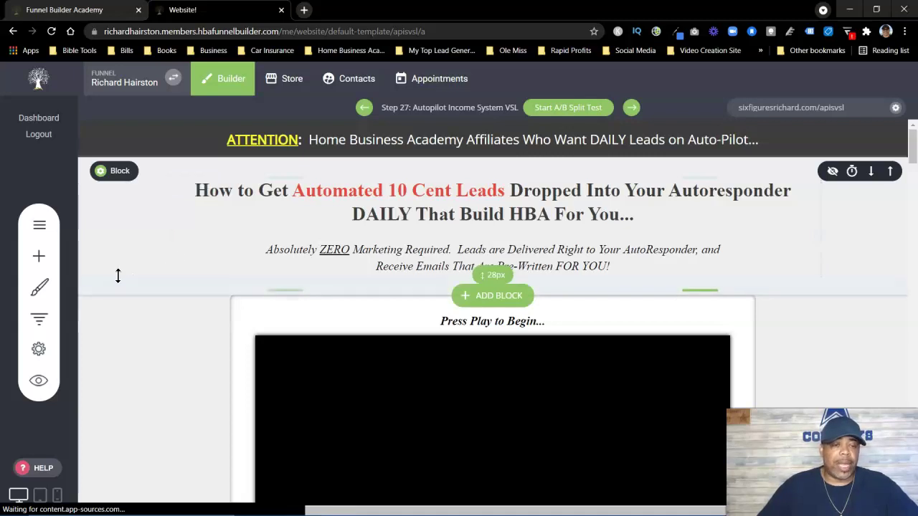
Open Step 16, Testimonial 1, for editing from the funnel's step list
click(40, 319)
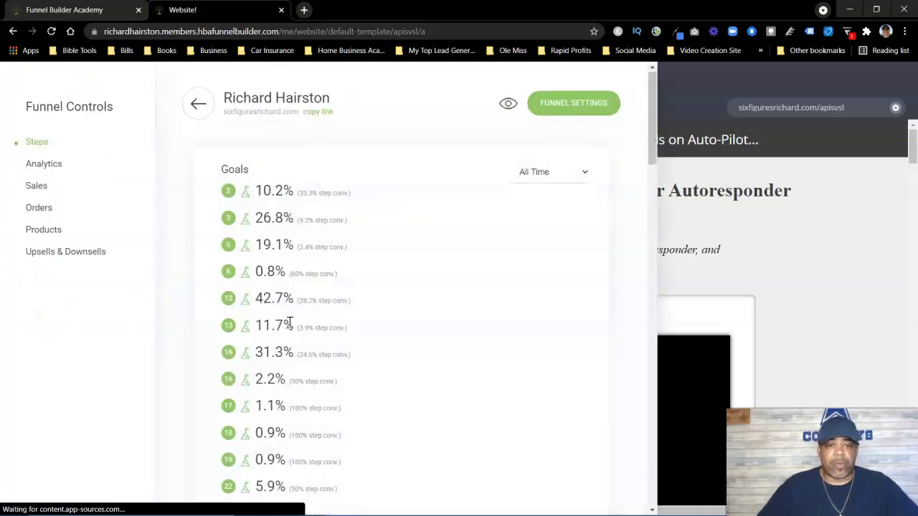
scroll(289, 325, down, 15)
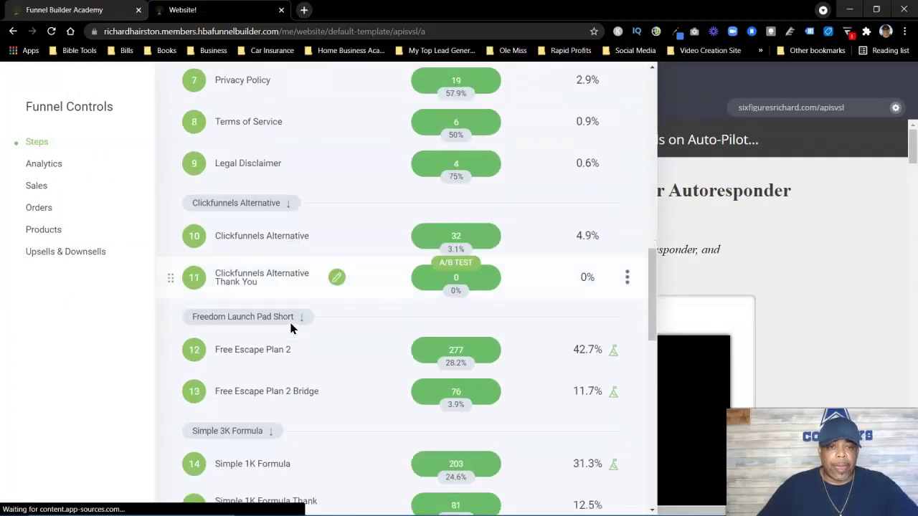
scroll(291, 326, down, 8)
scroll(293, 323, up, 3)
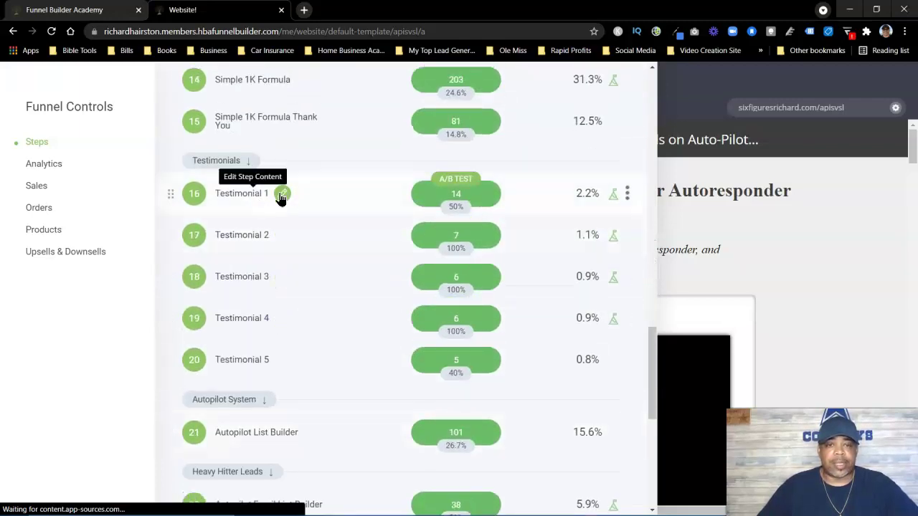
click(281, 194)
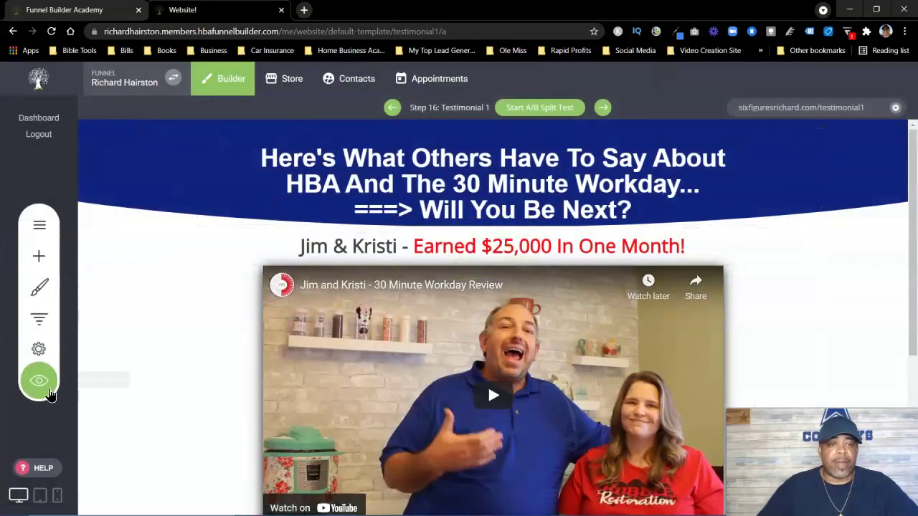
Preview the Testimonial 1 page in a new browser tab and review its video and call-to-action
click(39, 380)
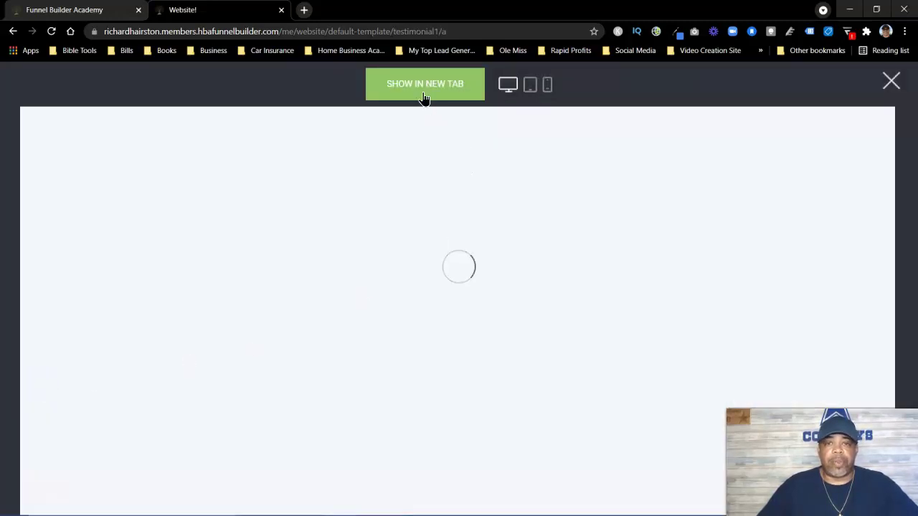
click(419, 85)
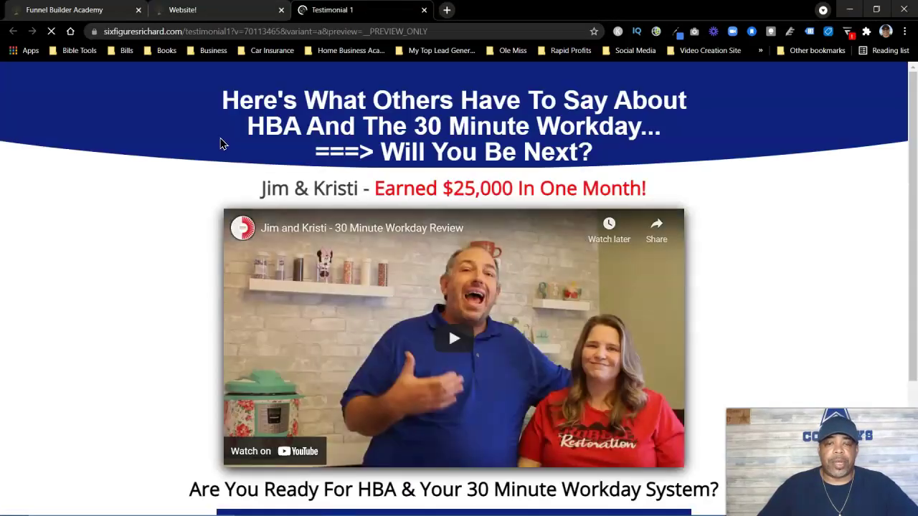
scroll(418, 195, down, 2)
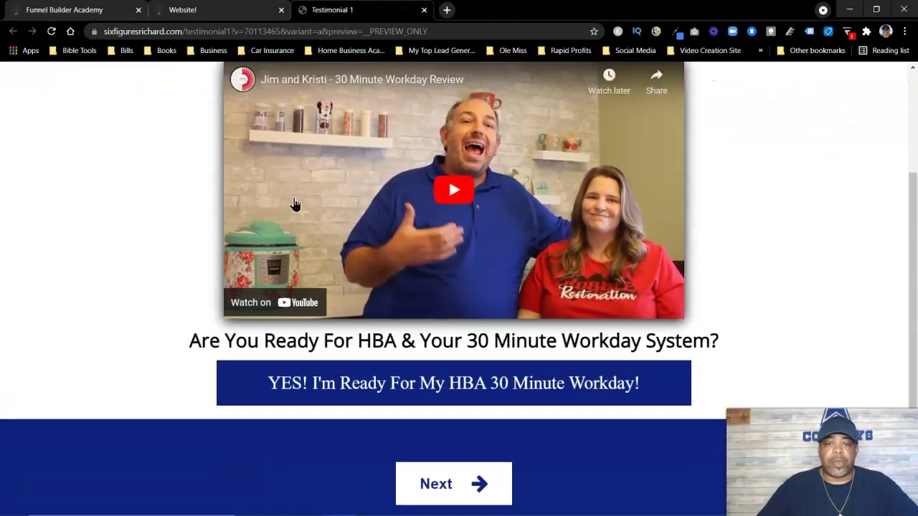
scroll(170, 201, up, 2)
scroll(170, 204, down, 2)
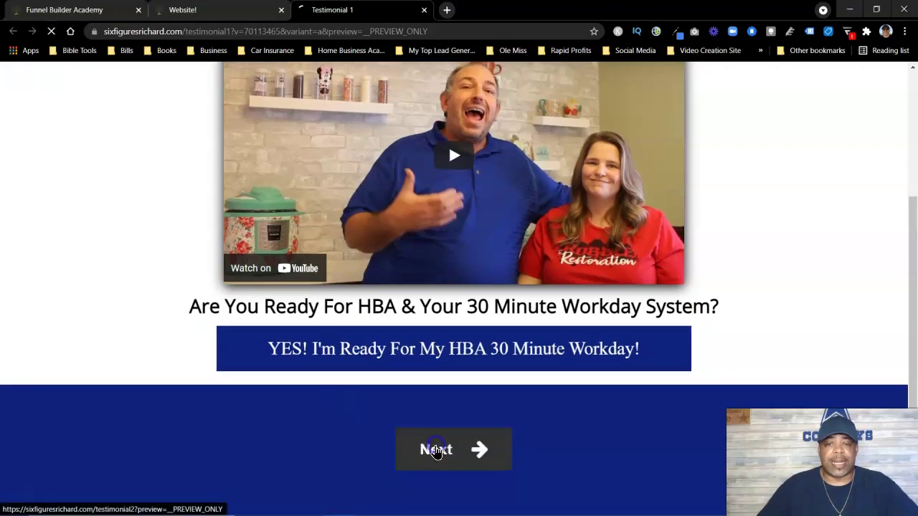
Page through Testimonials 2 to 5 in the preview and continue to the HBA Funnel Builder sales page
scroll(208, 274, down, 2)
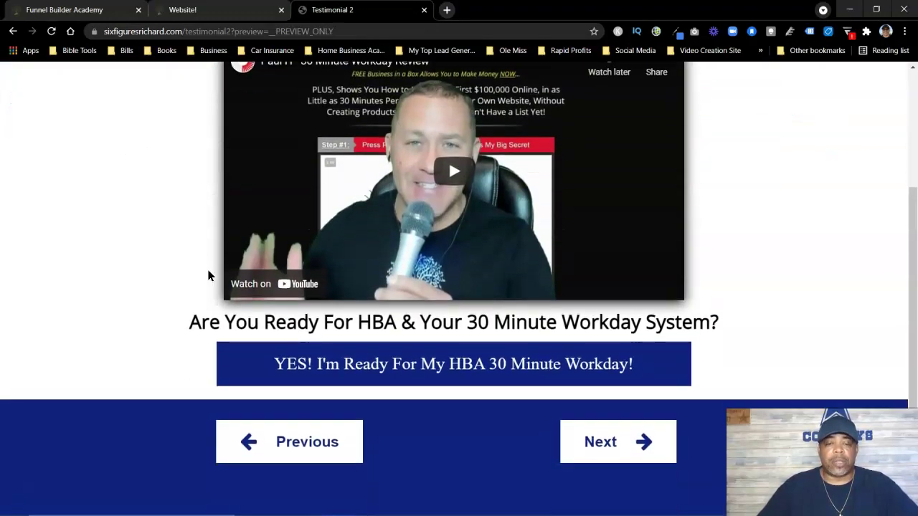
click(606, 447)
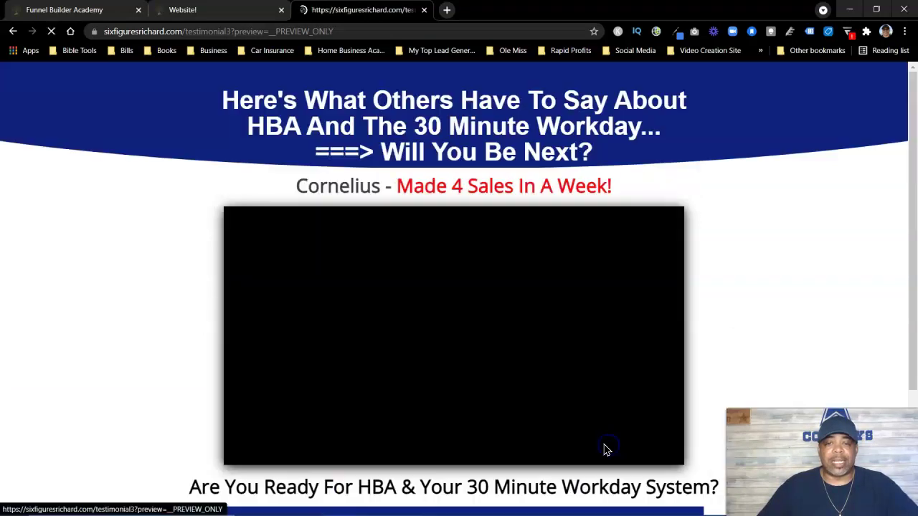
scroll(266, 262, down, 2)
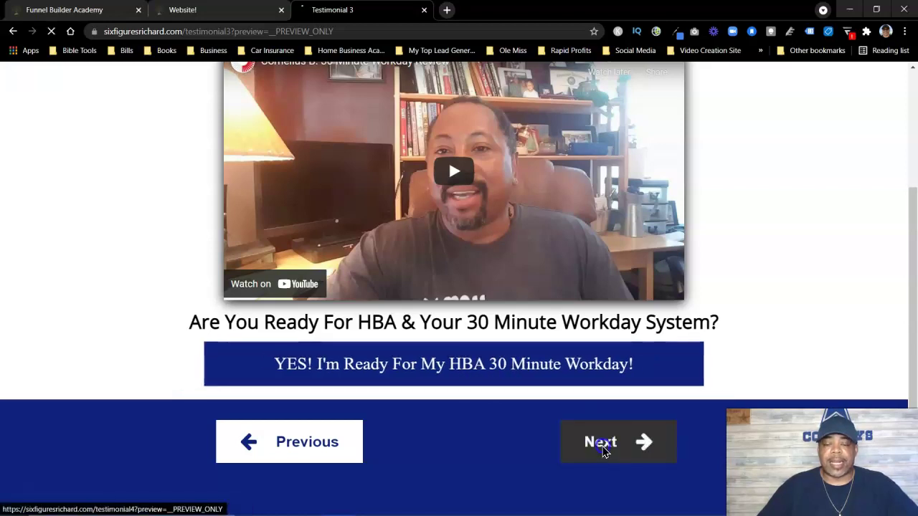
scroll(469, 324, down, 2)
scroll(620, 470, up, 1)
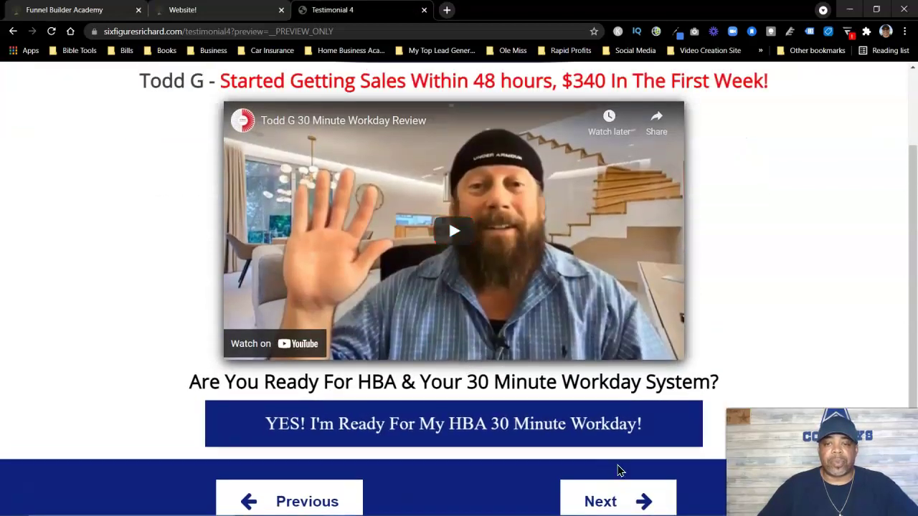
click(605, 500)
scroll(563, 320, down, 2)
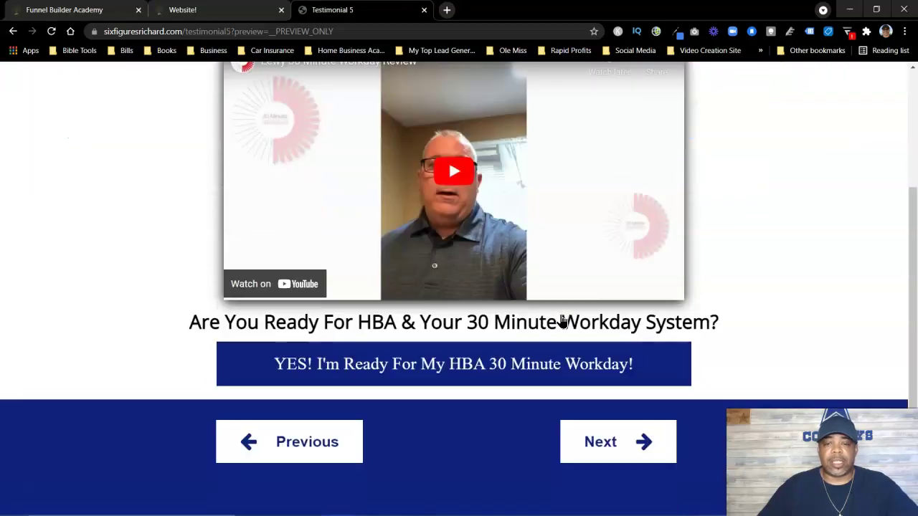
scroll(563, 321, up, 1)
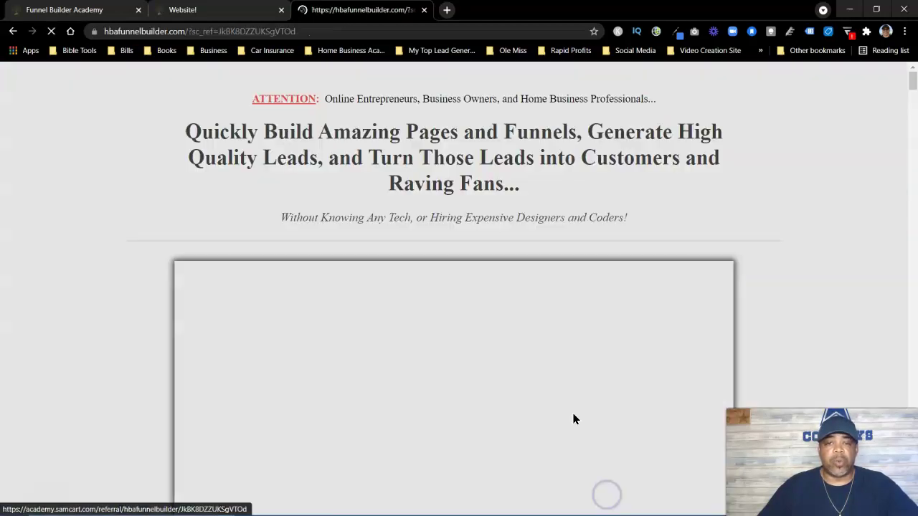
Read through the HBA Funnel Builder sales page, from the intro video to the Automated Sales Robots section
scroll(360, 268, down, 4)
scroll(360, 268, up, 4)
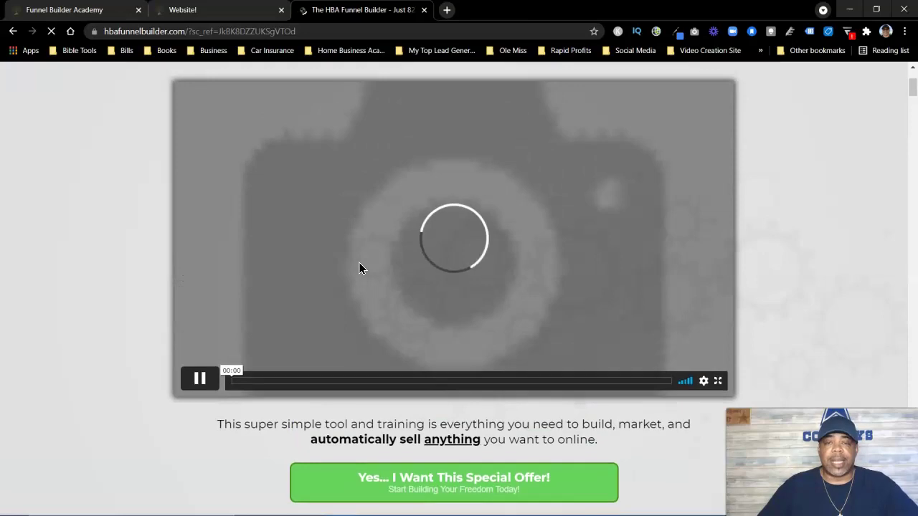
scroll(538, 194, down, 1)
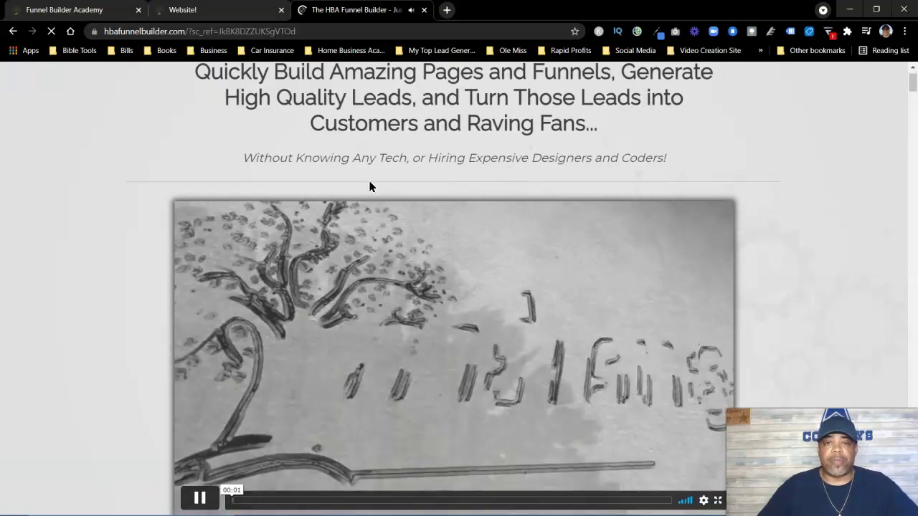
scroll(239, 196, down, 6)
scroll(240, 196, down, 12)
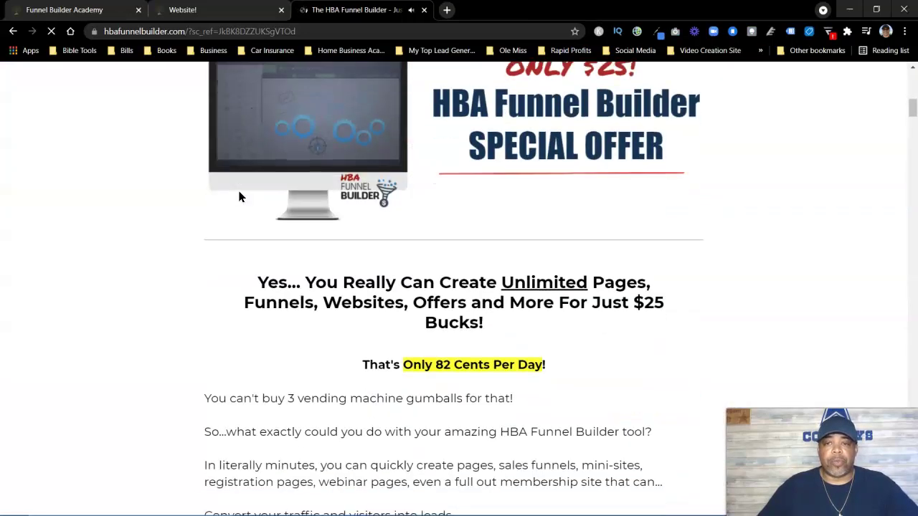
scroll(239, 196, down, 14)
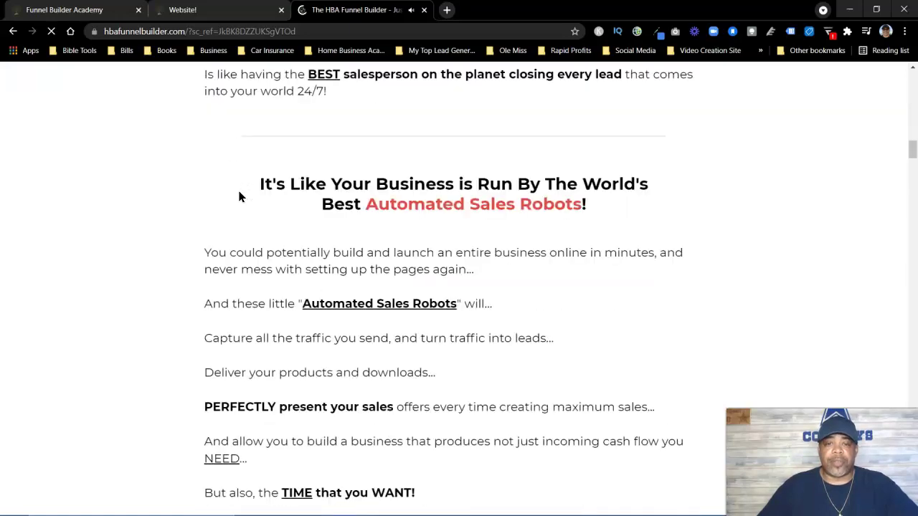
scroll(239, 189, down, 9)
scroll(240, 193, up, 10)
scroll(241, 193, up, 18)
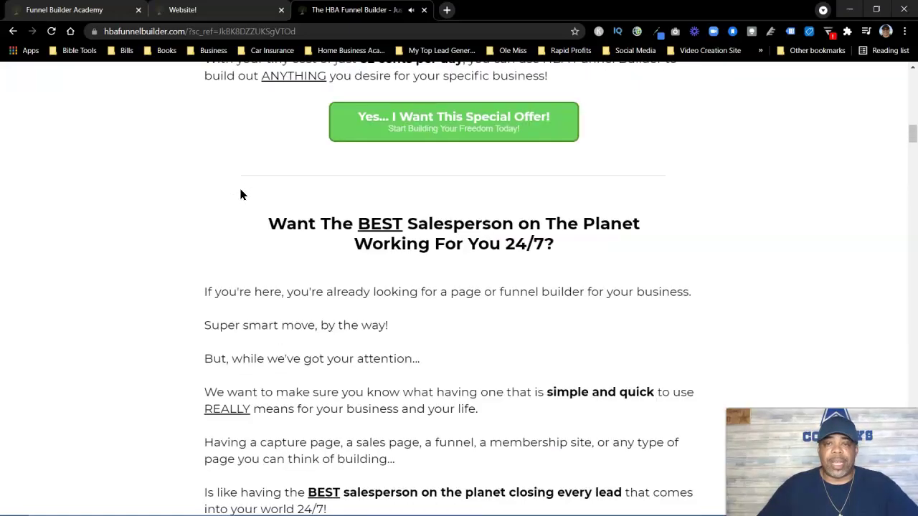
Examine the $25 special offer section of the sales page, and close that page to return to the builder
scroll(240, 194, up, 1)
scroll(241, 193, down, 2)
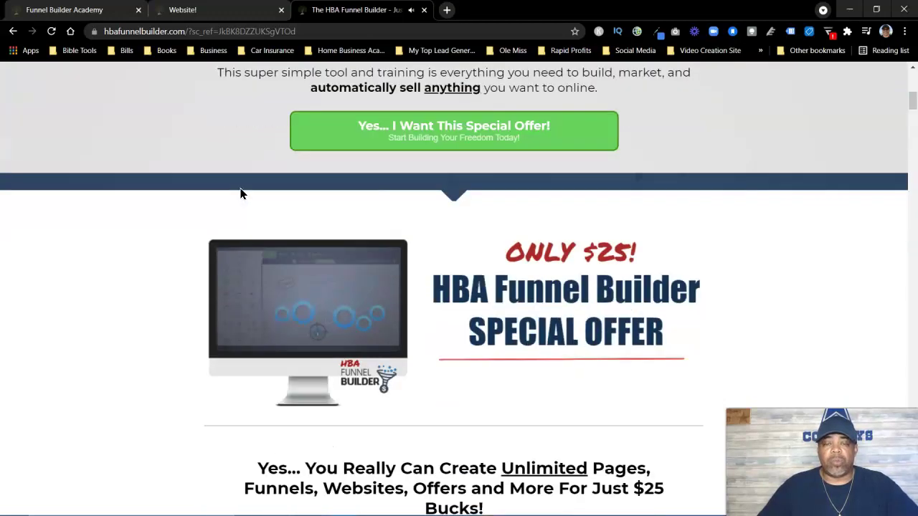
scroll(241, 194, up, 1)
scroll(241, 193, down, 1)
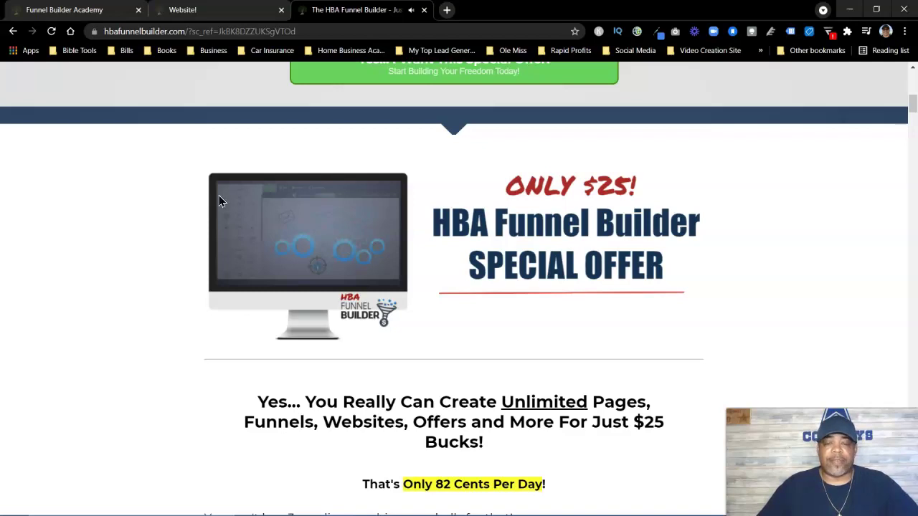
drag(644, 190, 614, 186)
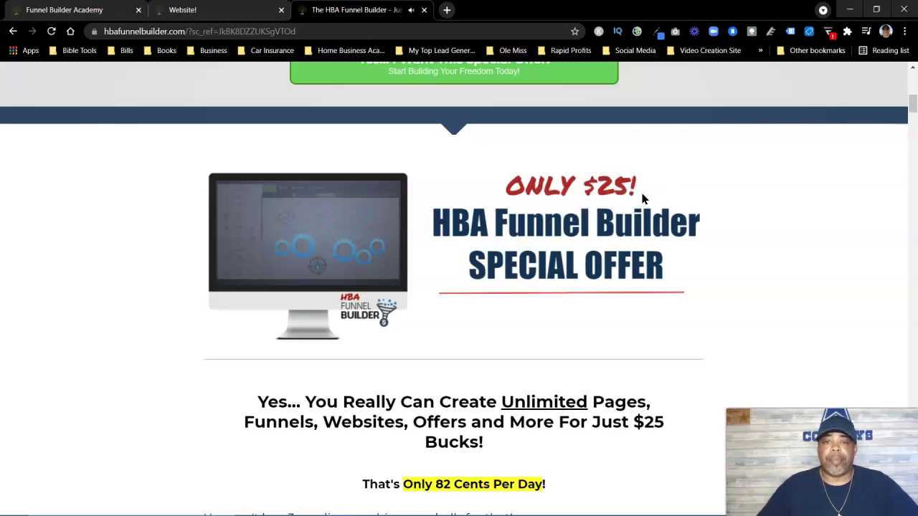
scroll(635, 228, down, 3)
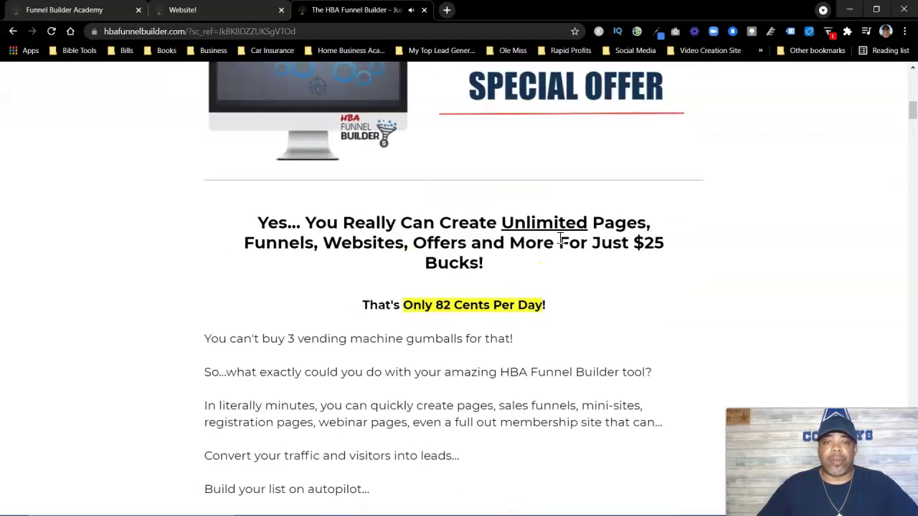
scroll(559, 242, down, 2)
scroll(596, 248, down, 6)
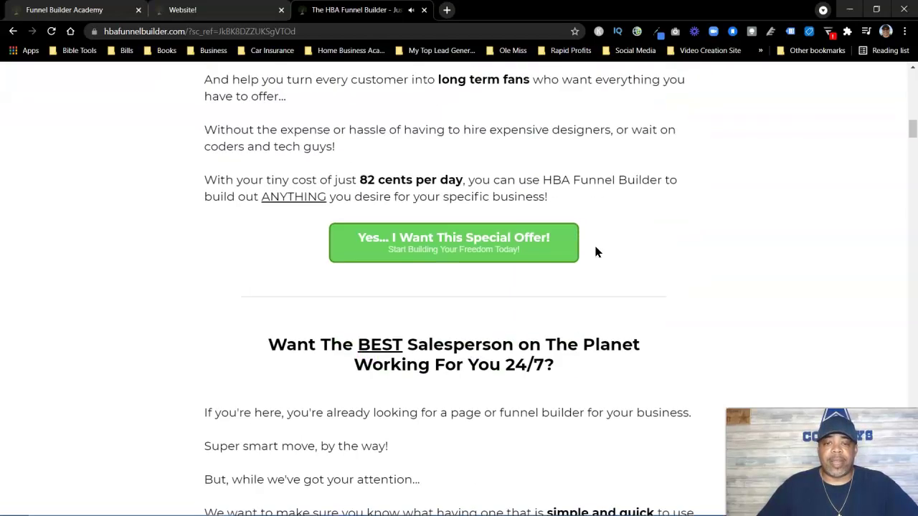
scroll(595, 251, up, 1)
scroll(592, 245, up, 20)
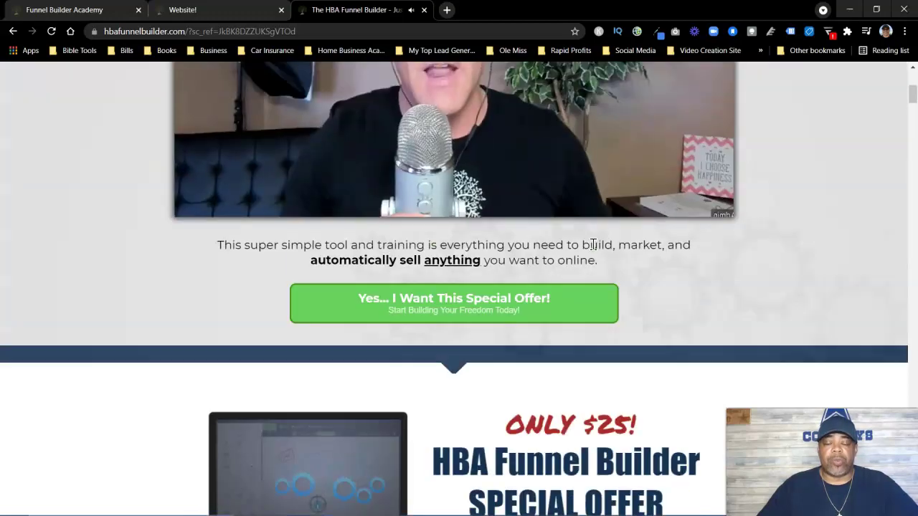
click(424, 9)
scroll(129, 265, down, 1)
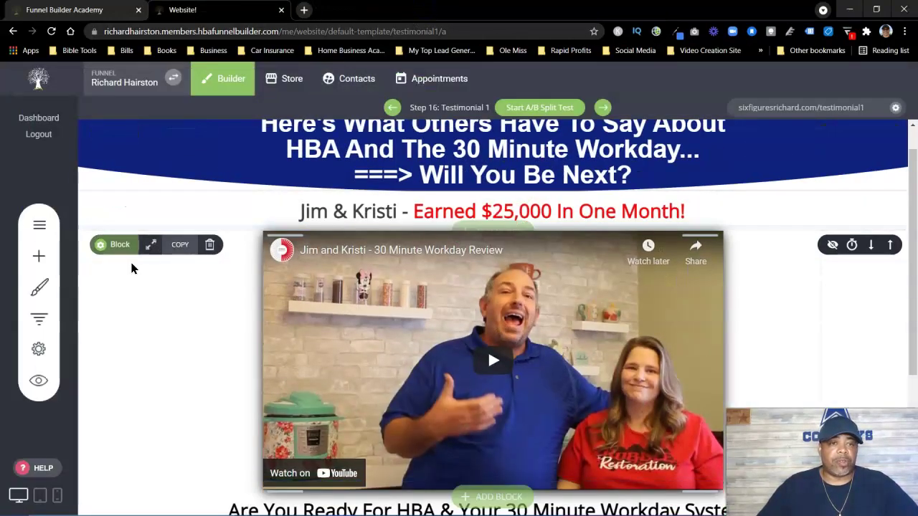
Open the funnel settings' custom code editor, review the global custom head markup, and close it without saving
click(39, 349)
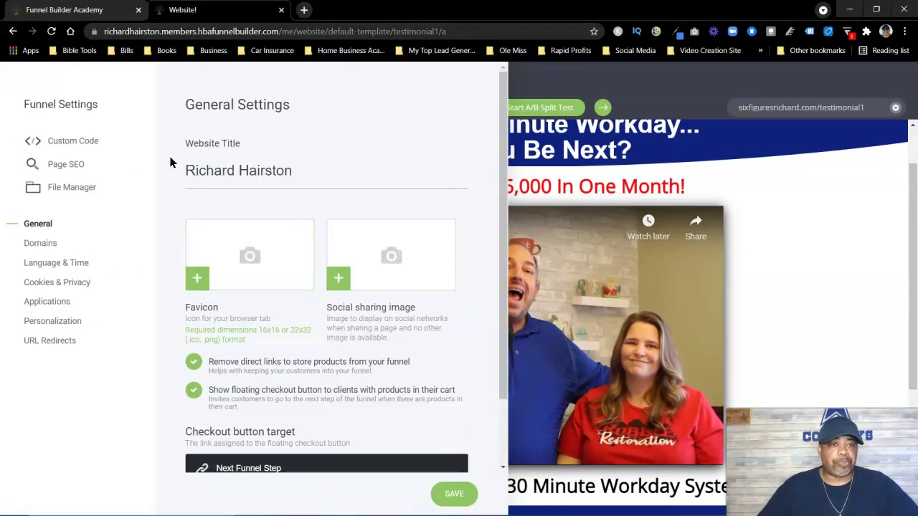
click(72, 141)
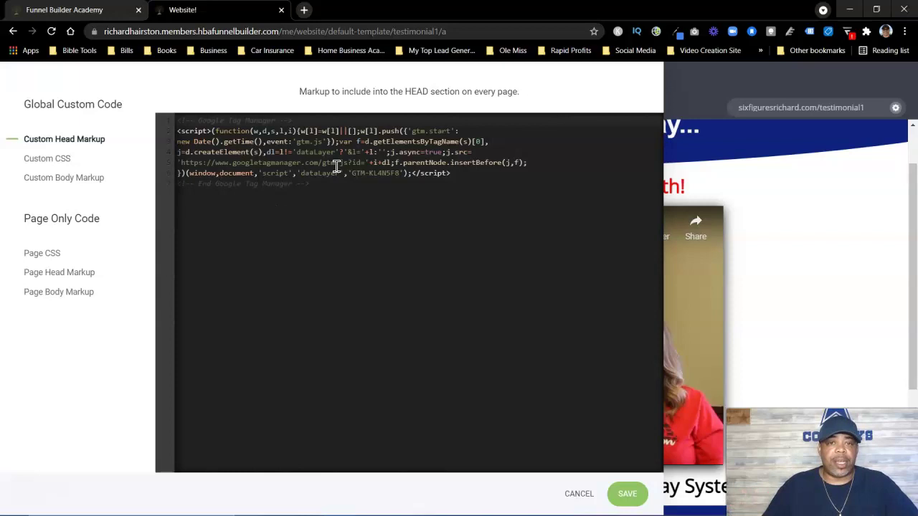
click(701, 97)
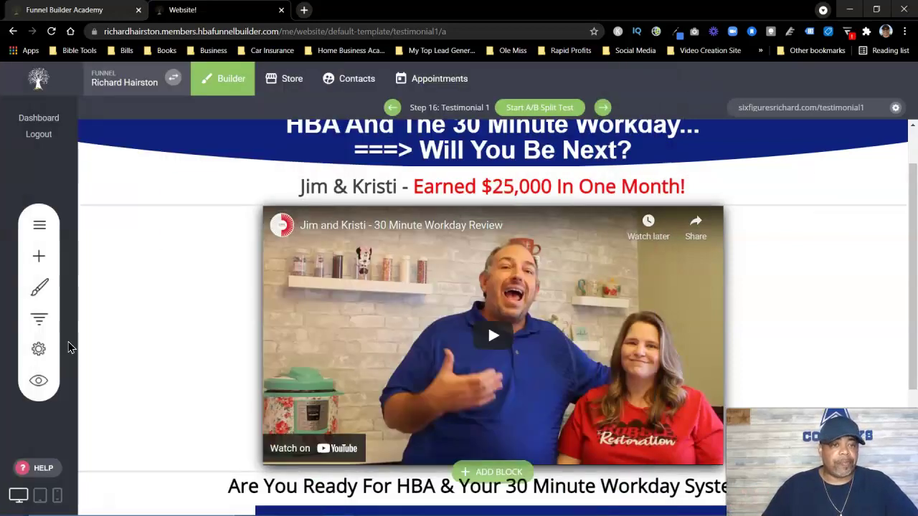
Open the SEO info of the Testimonial 1 page from the funnel settings
click(39, 350)
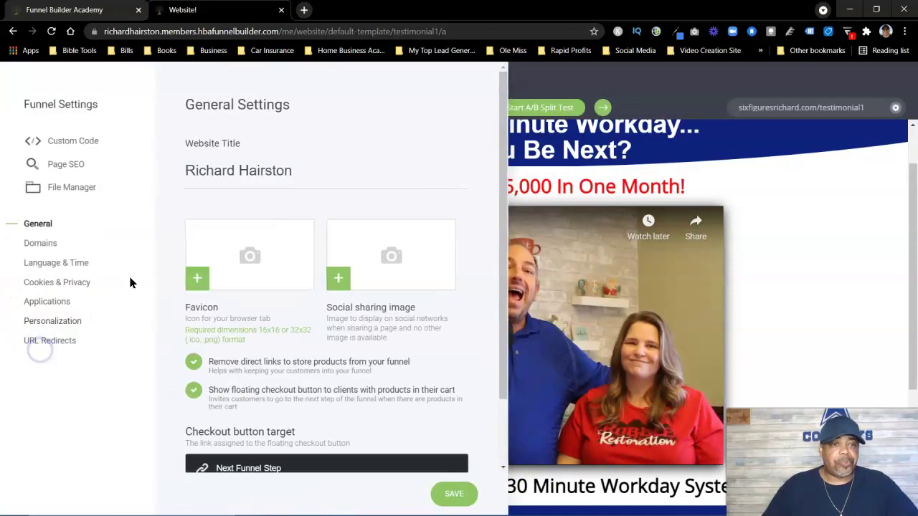
click(63, 163)
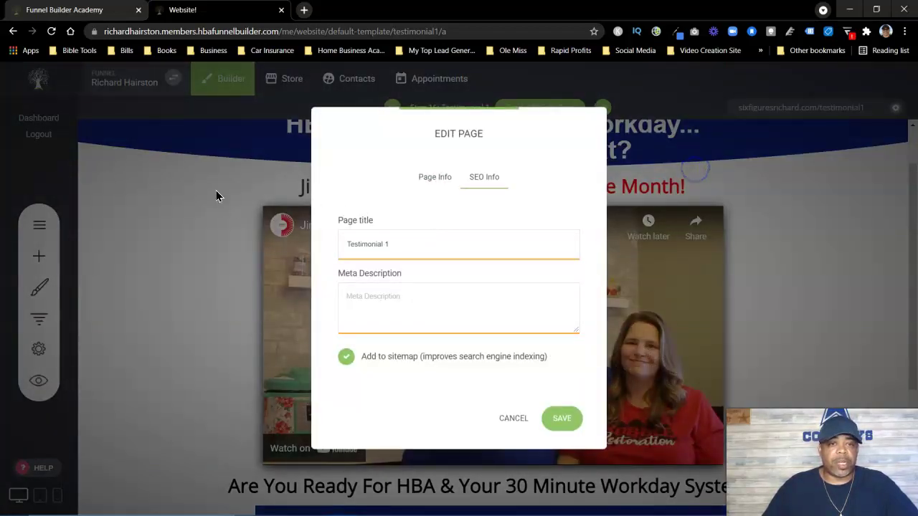
Close the page info without saving, browse all images in the funnel's file manager, and close it
click(503, 419)
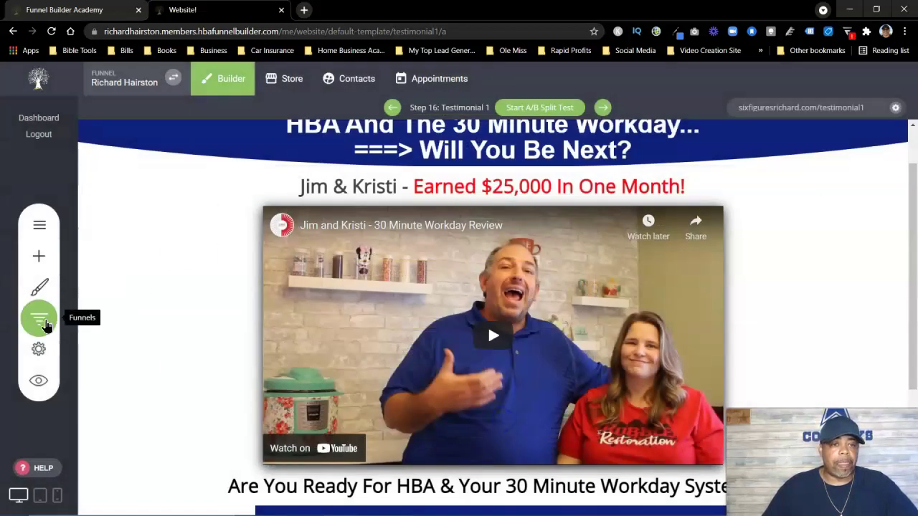
click(37, 349)
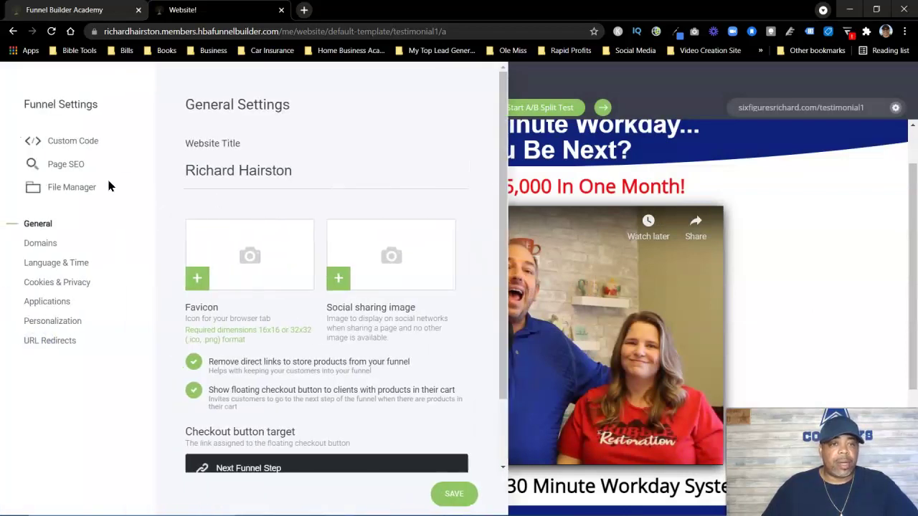
click(79, 189)
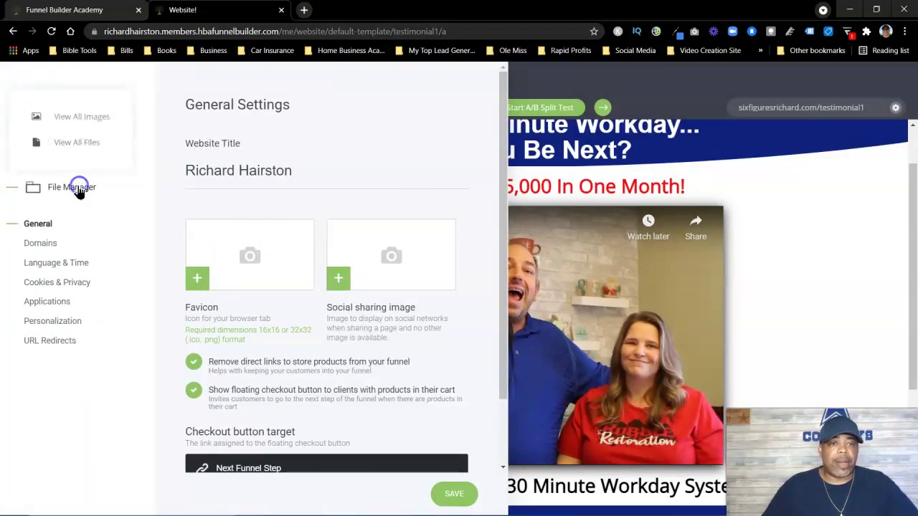
click(92, 119)
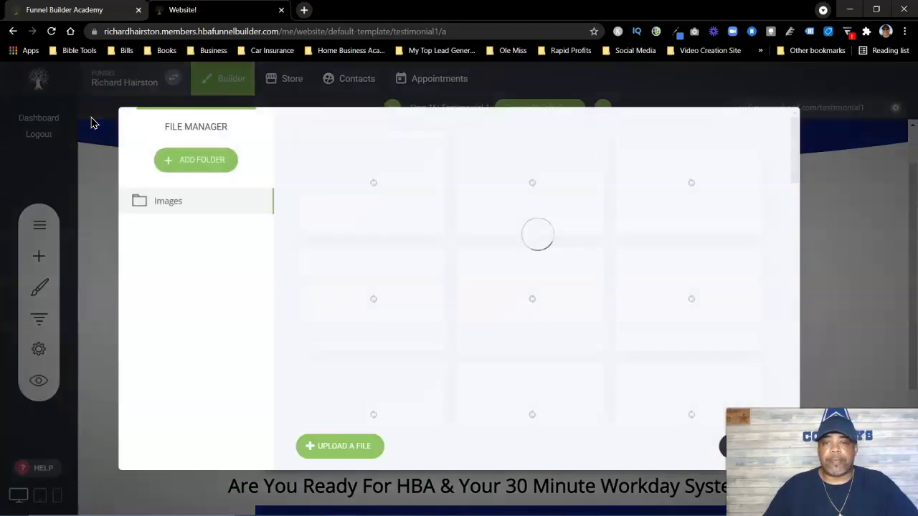
scroll(526, 256, down, 15)
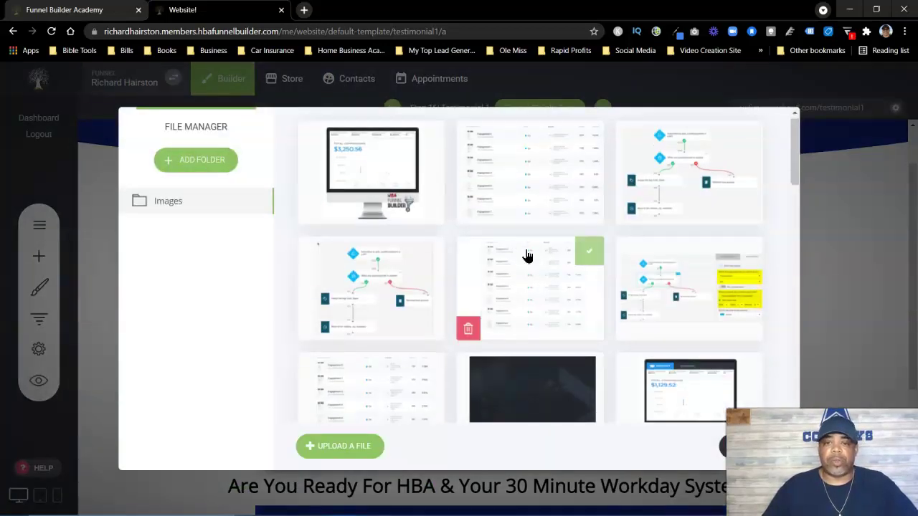
scroll(527, 247, down, 2)
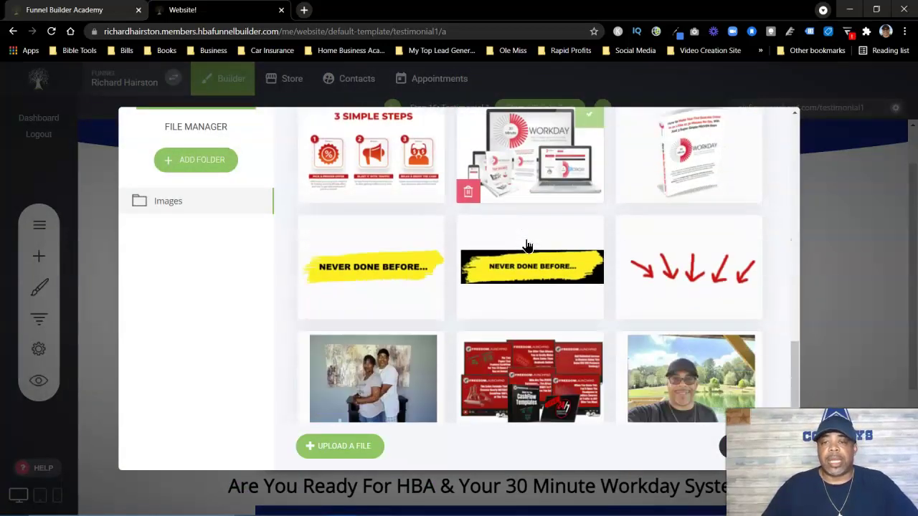
scroll(527, 245, up, 5)
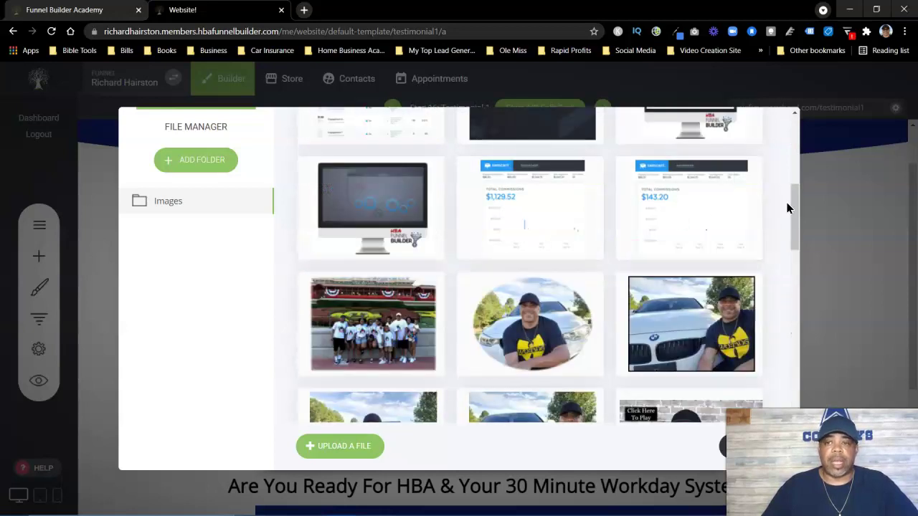
click(722, 446)
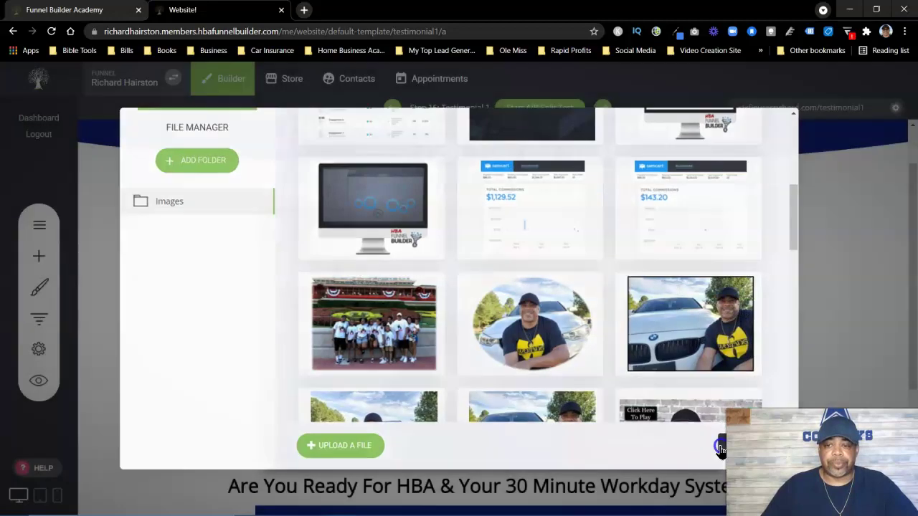
Review the Domains, Language & Time, and Cookies & Privacy sections of the funnel settings
click(39, 349)
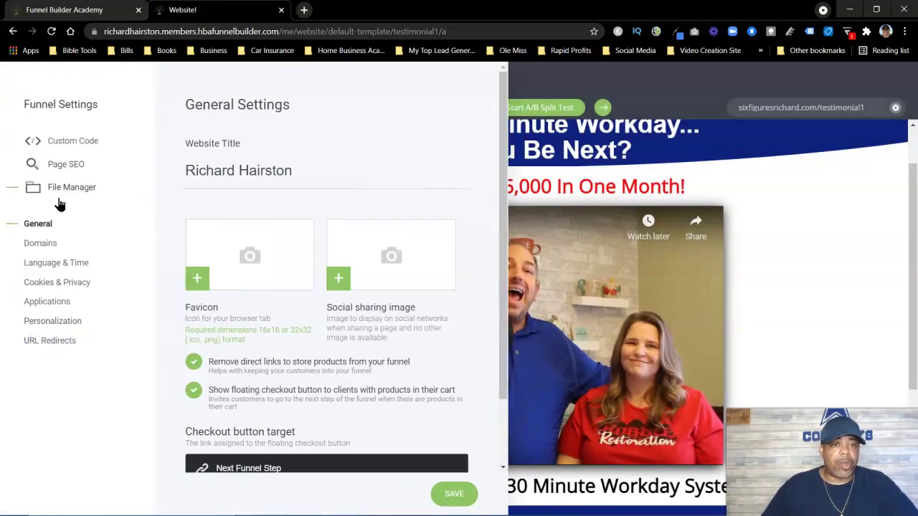
click(39, 244)
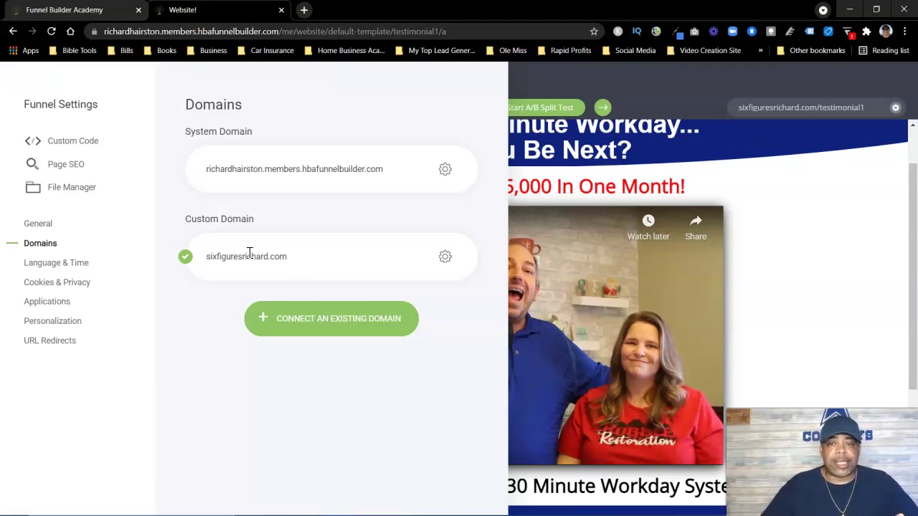
click(72, 263)
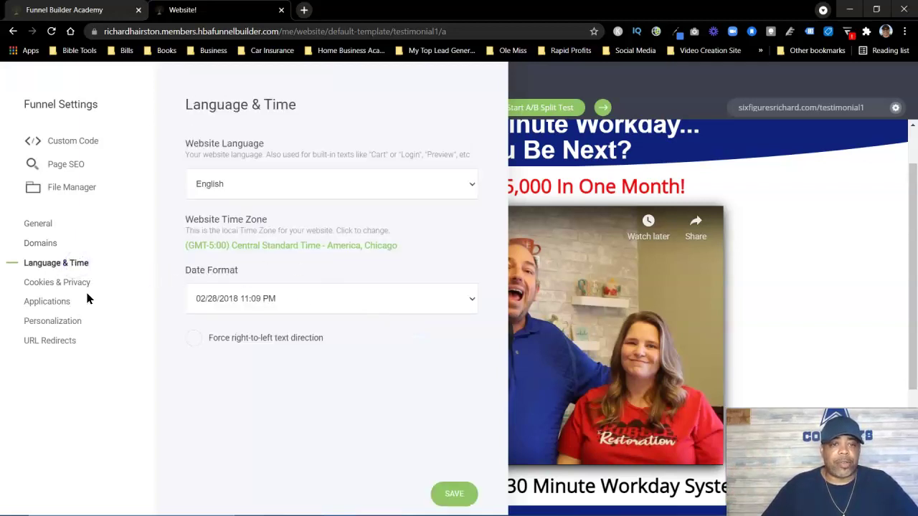
click(73, 285)
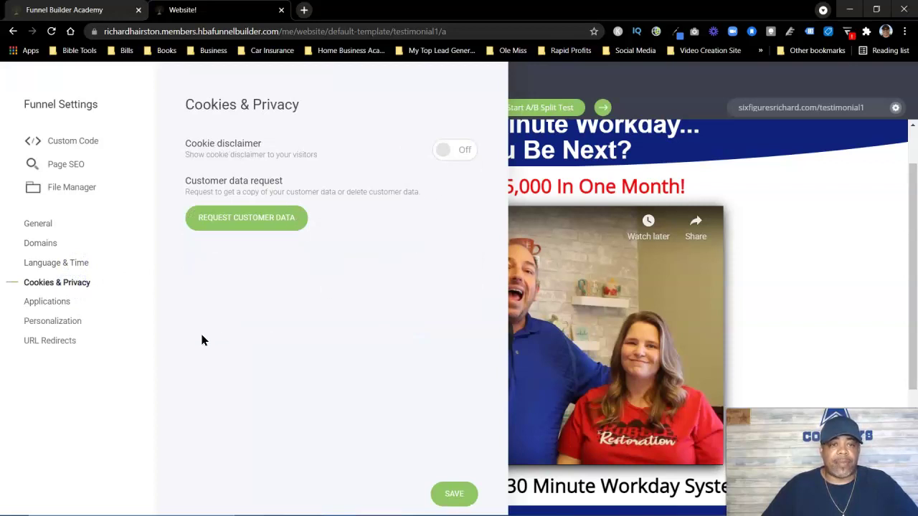
Review the funnel's Applications settings, look through the apps available to connect, and close the list without adding any
click(50, 303)
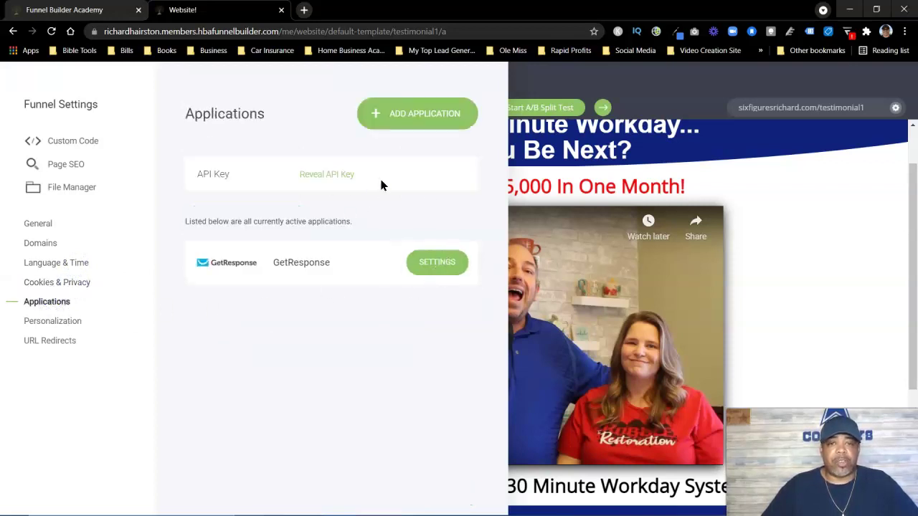
click(411, 120)
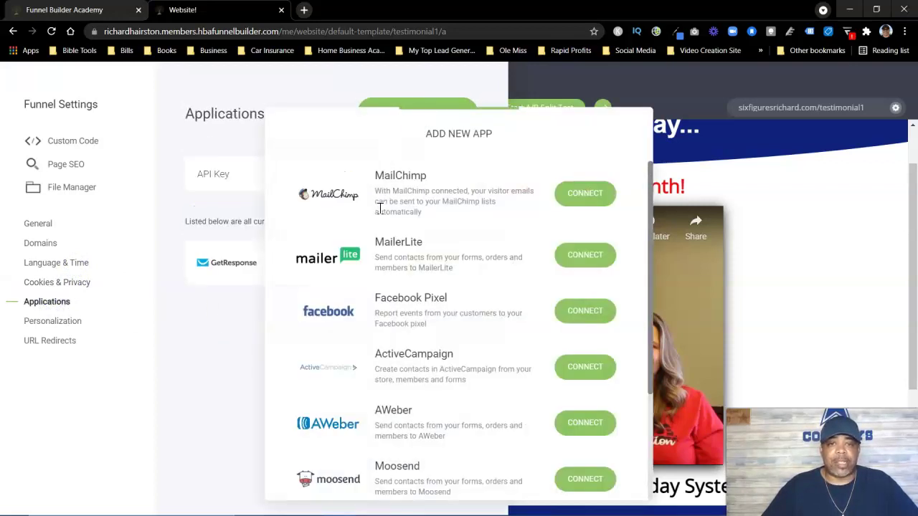
scroll(380, 208, down, 3)
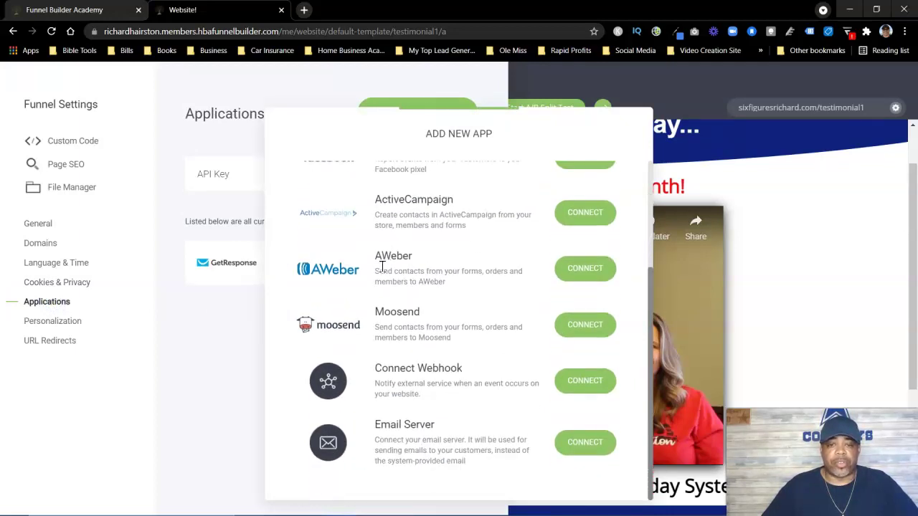
scroll(380, 267, up, 3)
scroll(381, 267, down, 3)
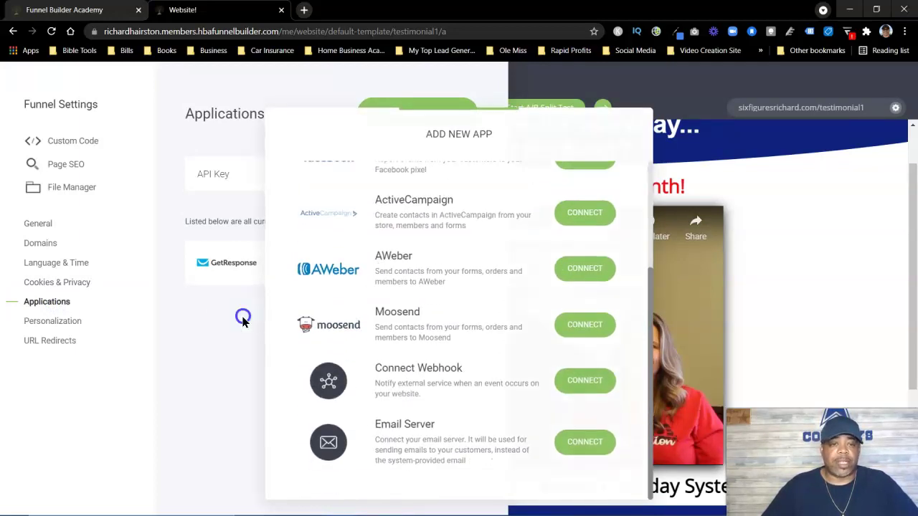
click(242, 319)
Review the Personalization tags in the funnel settings and look through the full list of URL redirects
click(61, 323)
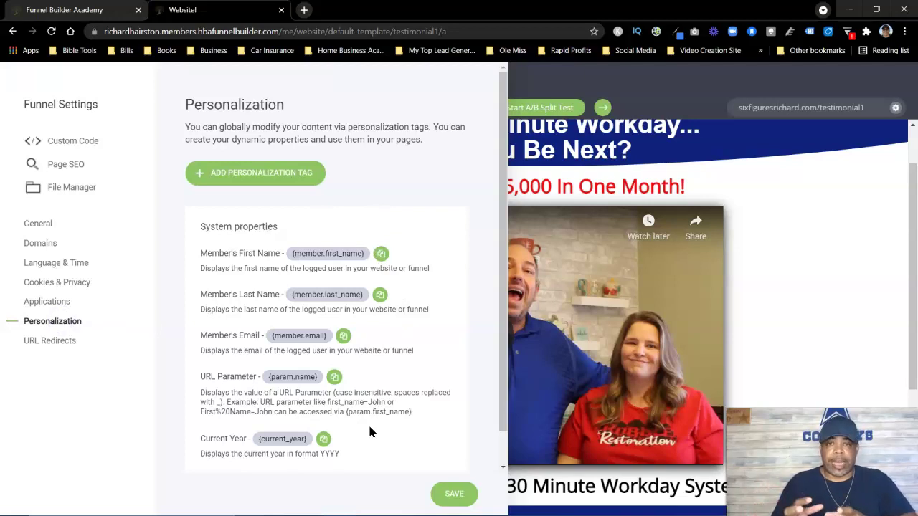
click(62, 344)
scroll(316, 295, down, 1)
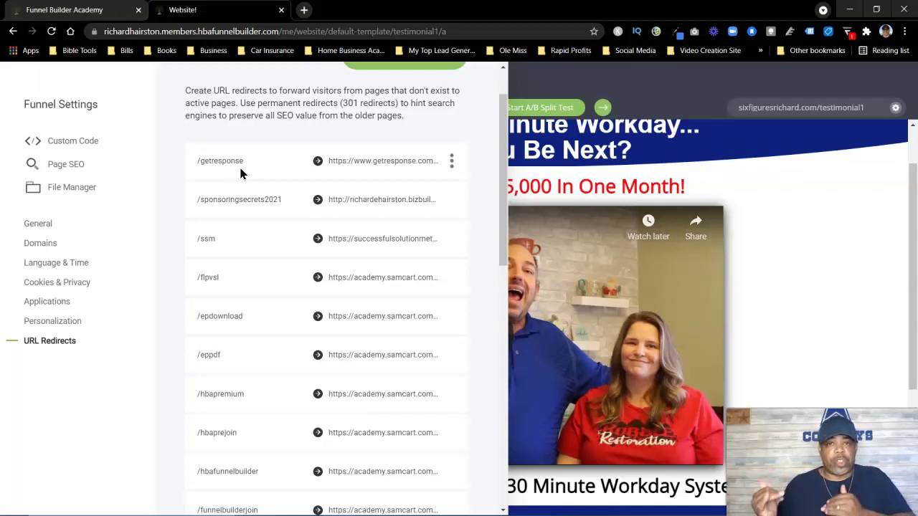
scroll(244, 194, down, 7)
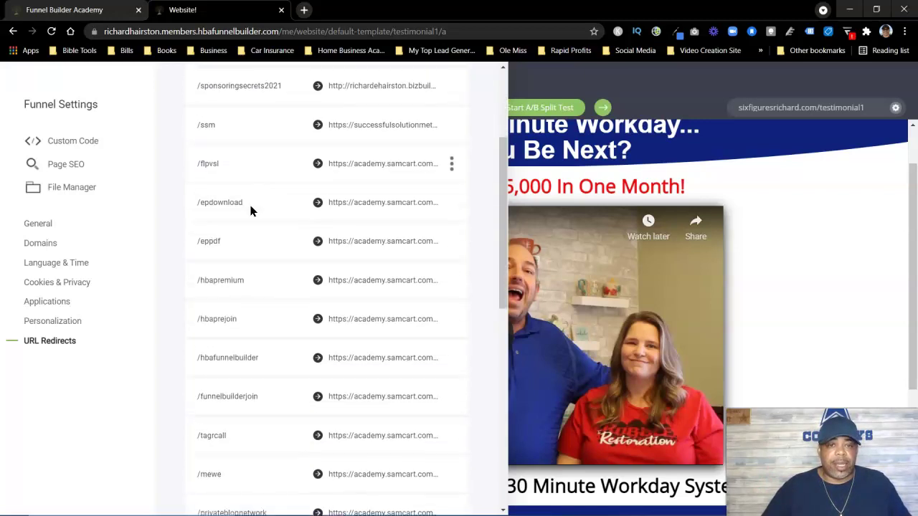
scroll(250, 210, down, 3)
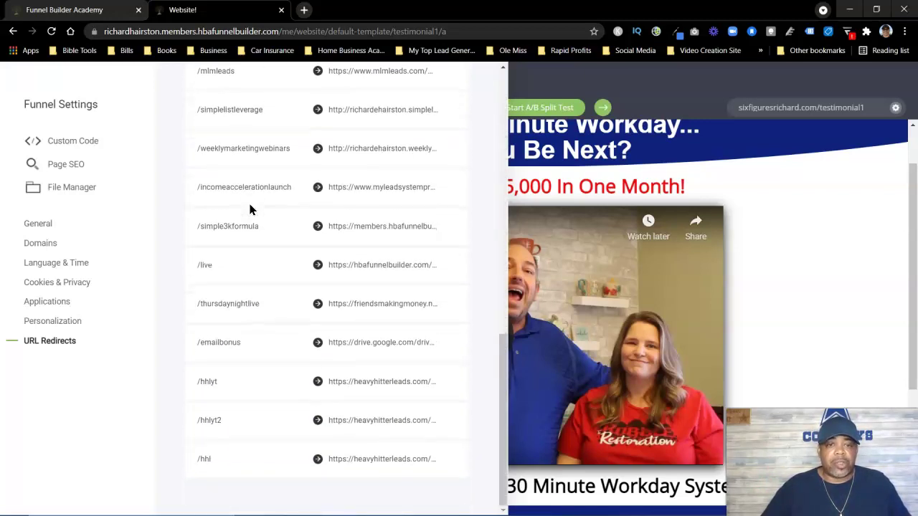
scroll(255, 320, up, 10)
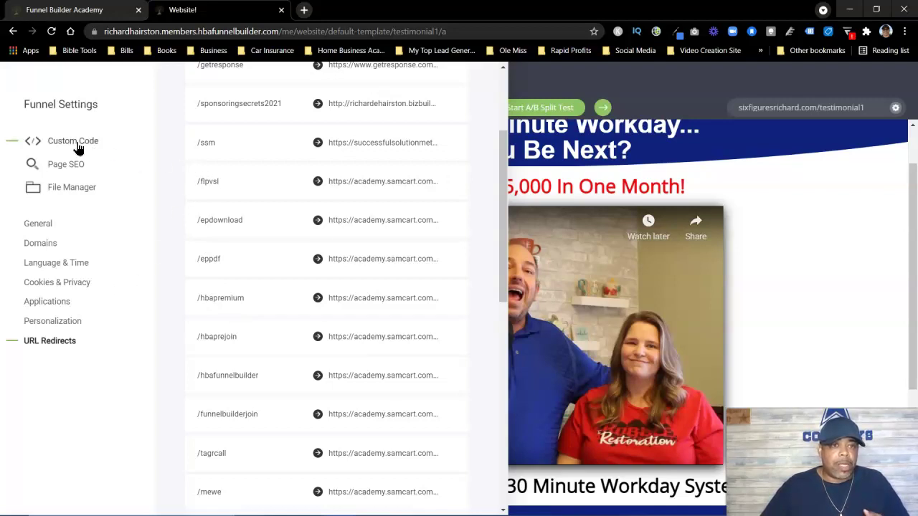
Review the global custom head markup and the page-only head and body markup editors, and close them without saving
click(41, 142)
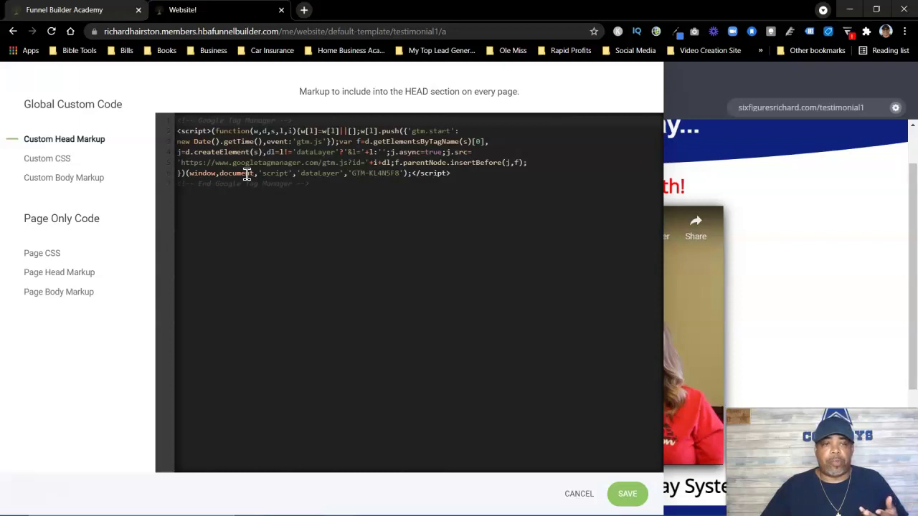
click(68, 272)
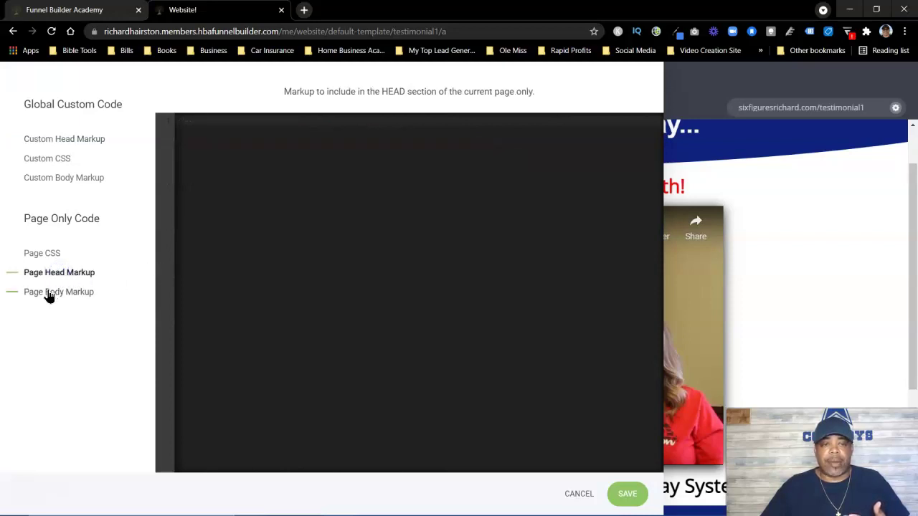
click(48, 295)
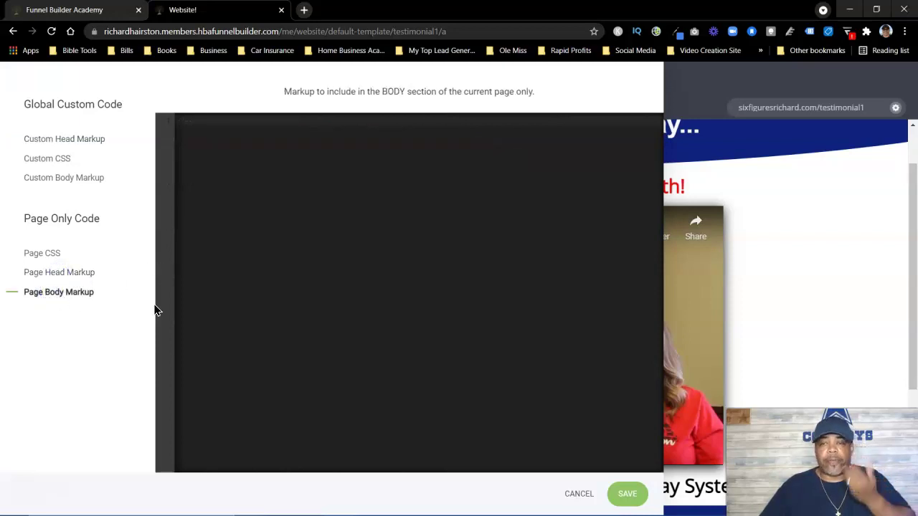
click(668, 96)
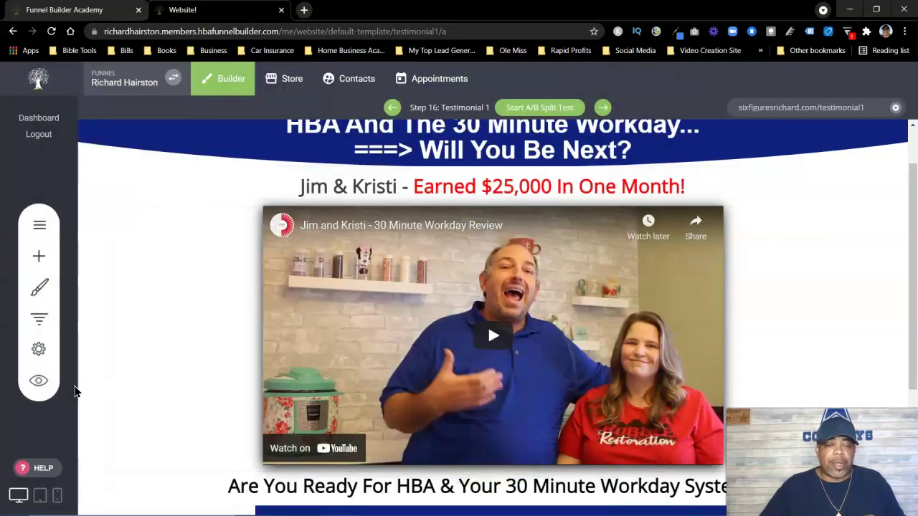
Preview the Testimonial 1 page in mobile and tablet views, and return it to desktop view
scroll(140, 338, down, 1)
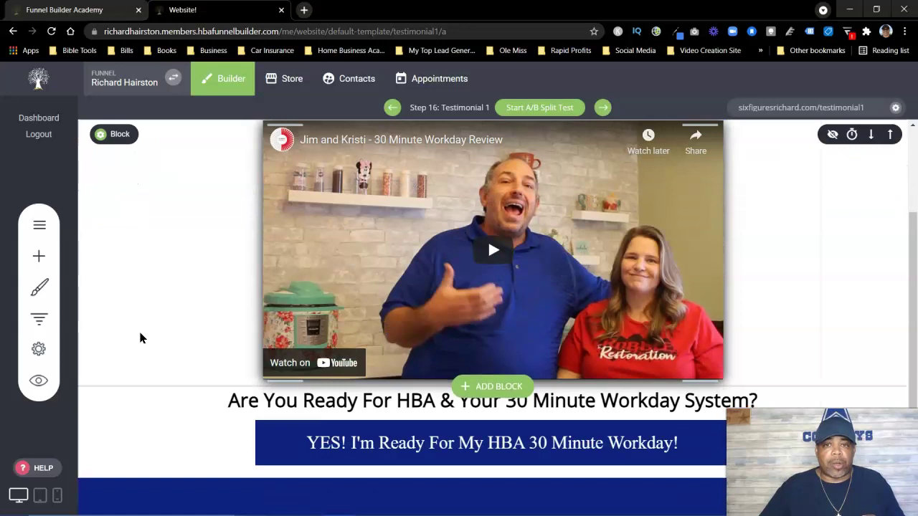
scroll(140, 338, up, 2)
click(57, 496)
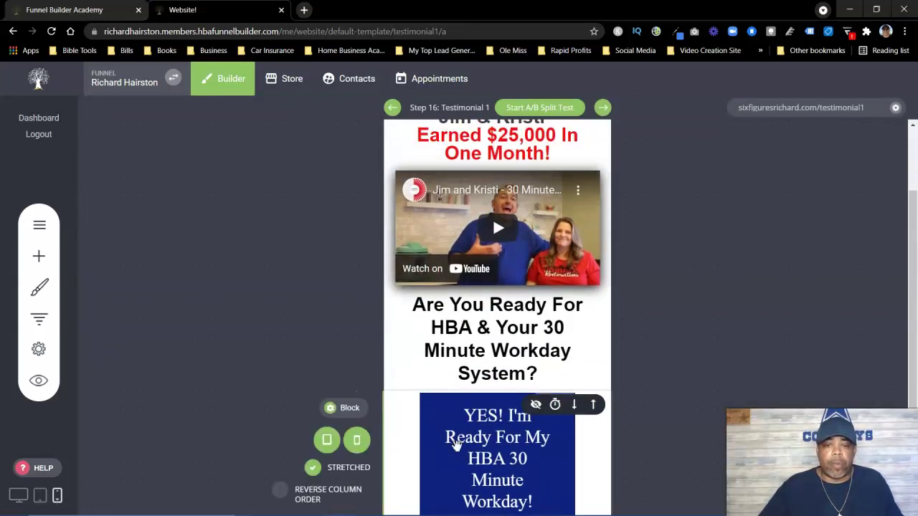
click(40, 496)
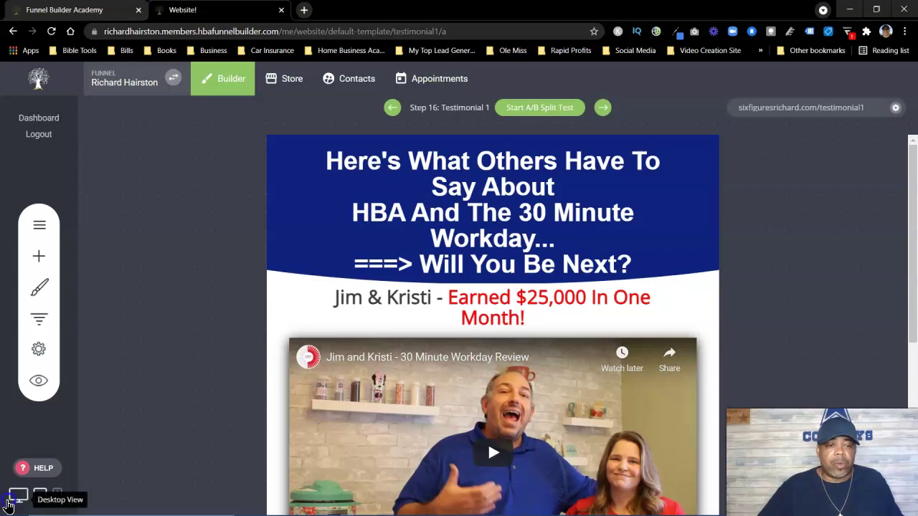
click(18, 496)
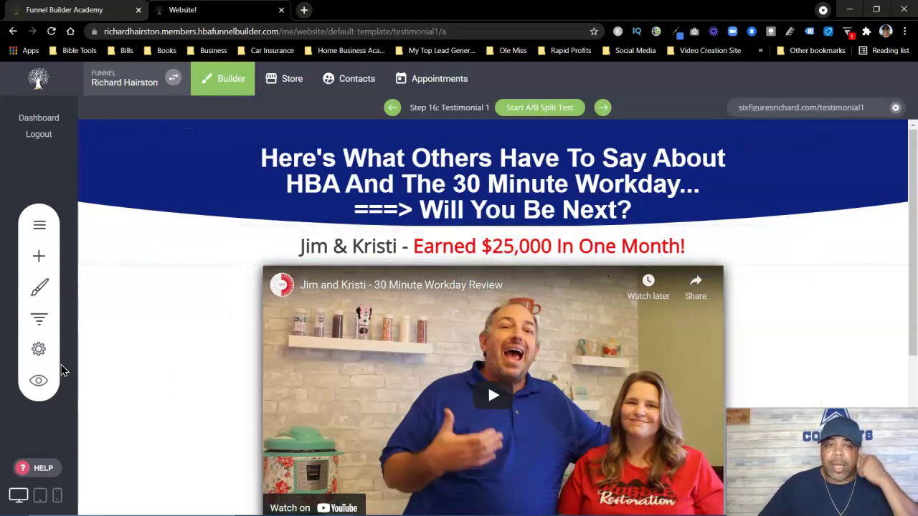
Look through the funnel's steps in Funnel Controls and open the Simple 1K Formula page in the builder to view its opt-in form
click(45, 350)
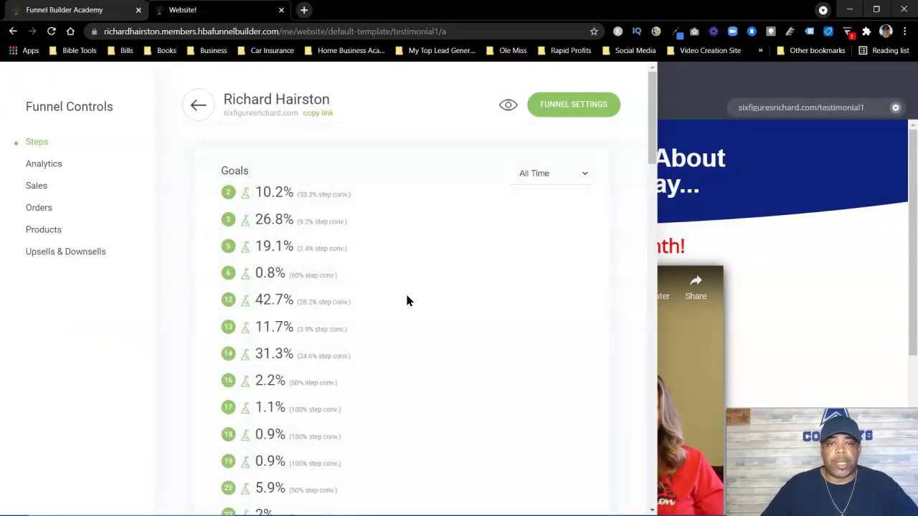
scroll(407, 301, down, 6)
scroll(409, 301, down, 3)
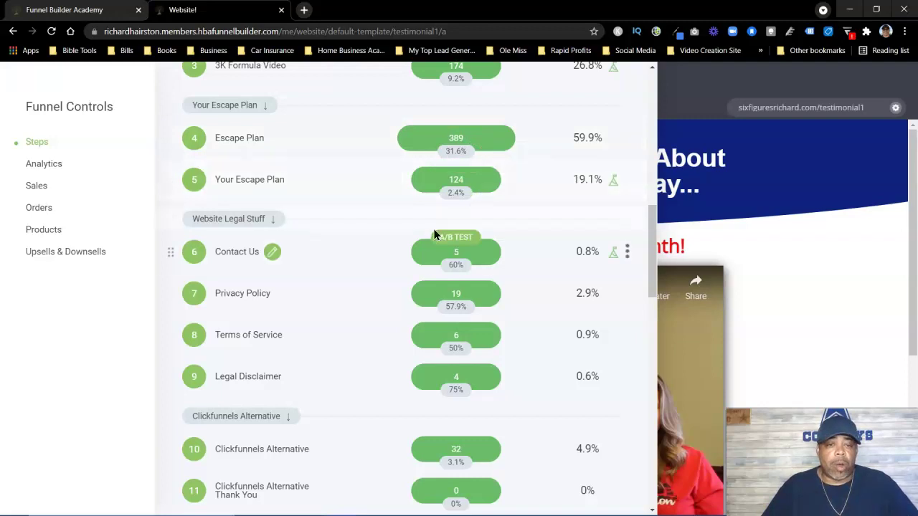
scroll(390, 313, down, 4)
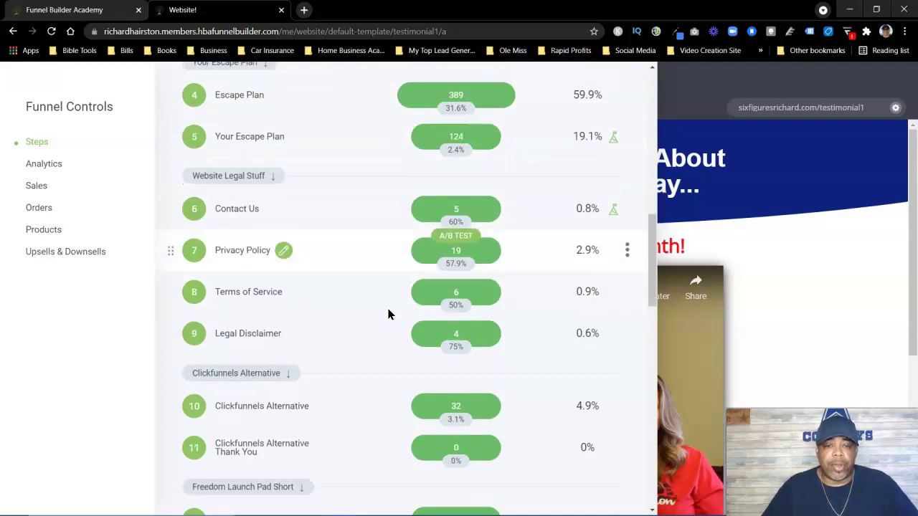
scroll(385, 313, down, 3)
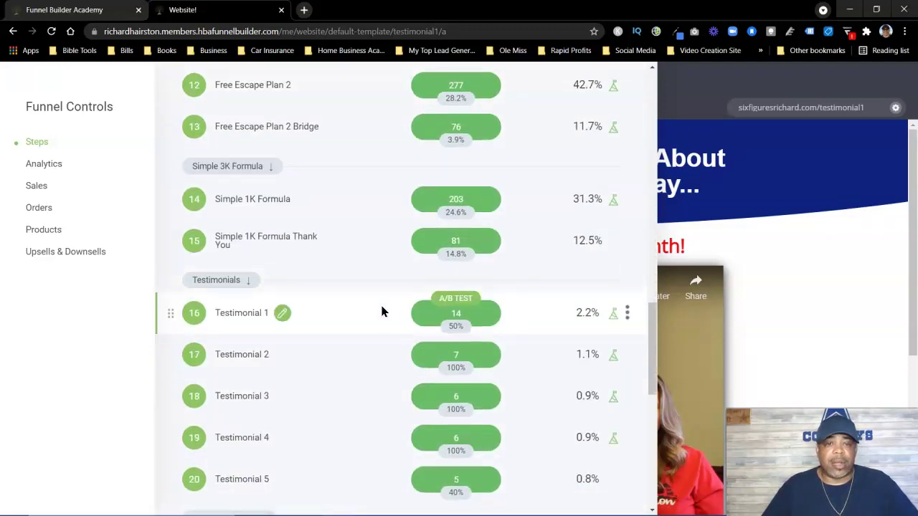
click(305, 205)
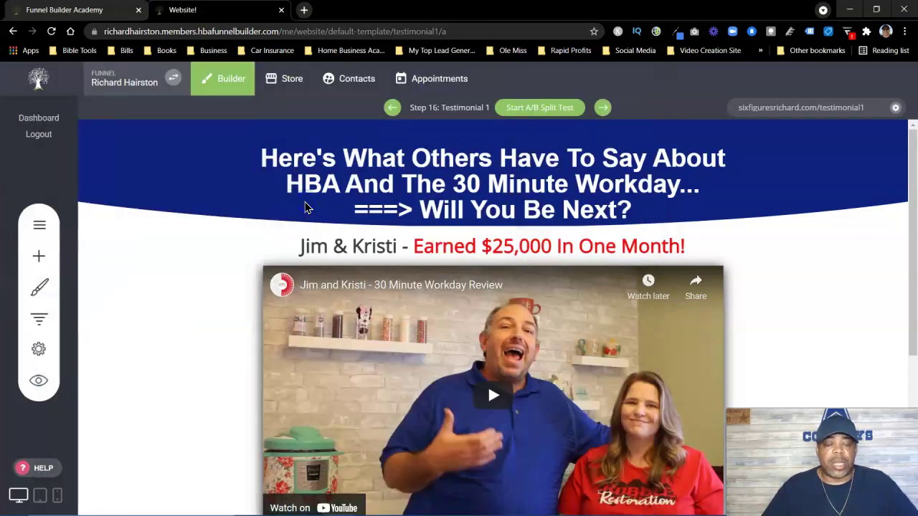
scroll(482, 269, down, 4)
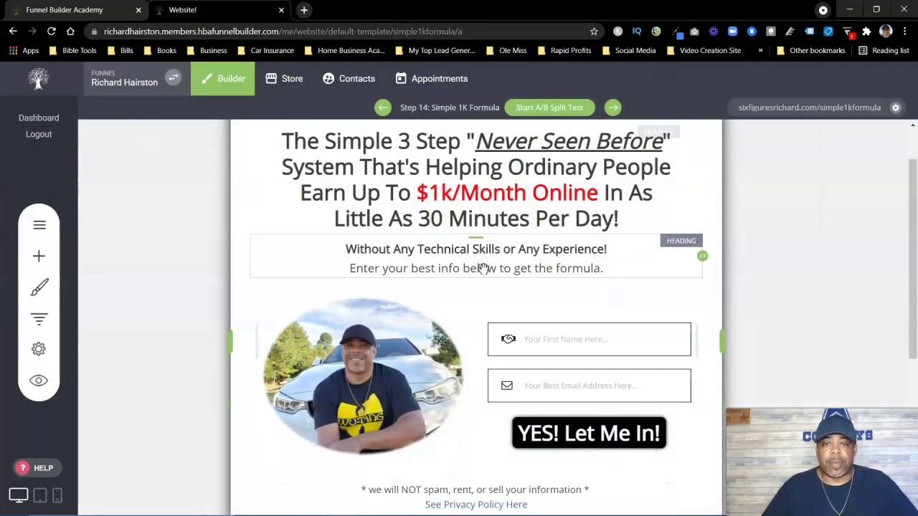
Look over the Simple 1K Formula page, preview it in a separate browser tab, and return to the builder
scroll(499, 265, up, 3)
scroll(500, 265, up, 1)
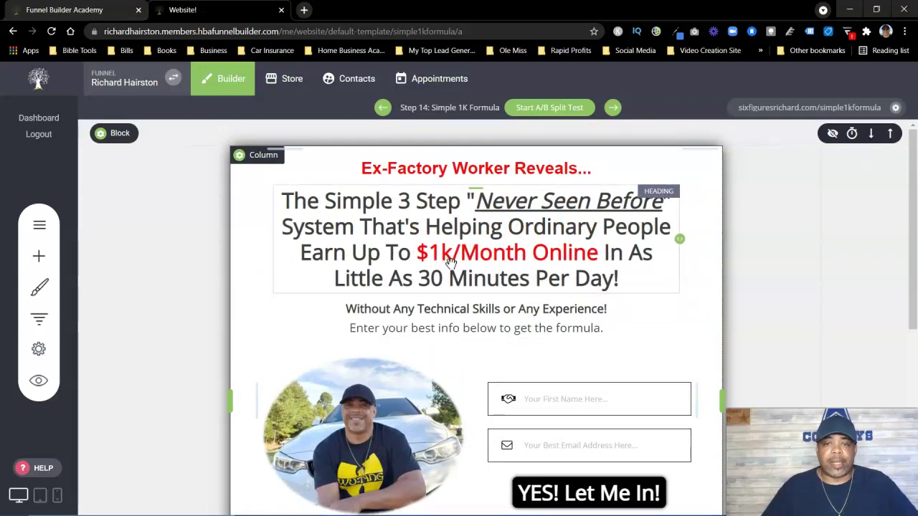
scroll(450, 263, down, 3)
scroll(133, 369, up, 1)
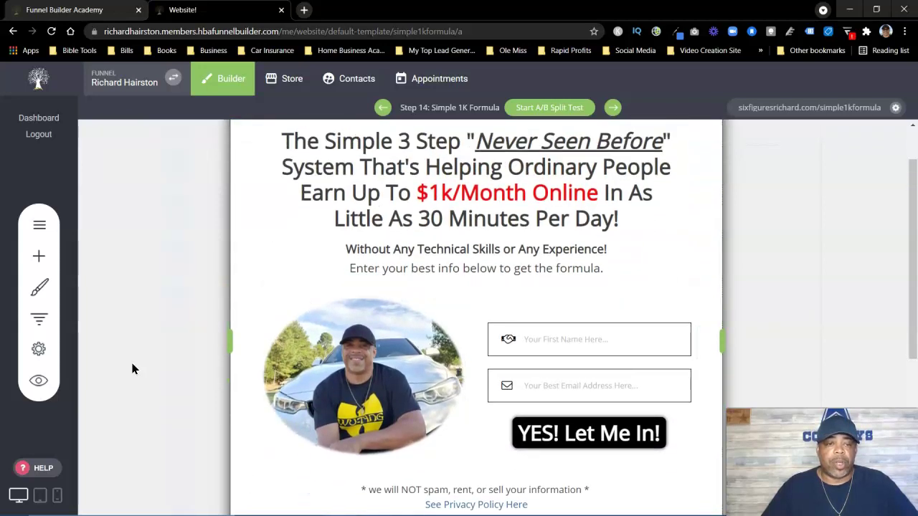
click(41, 383)
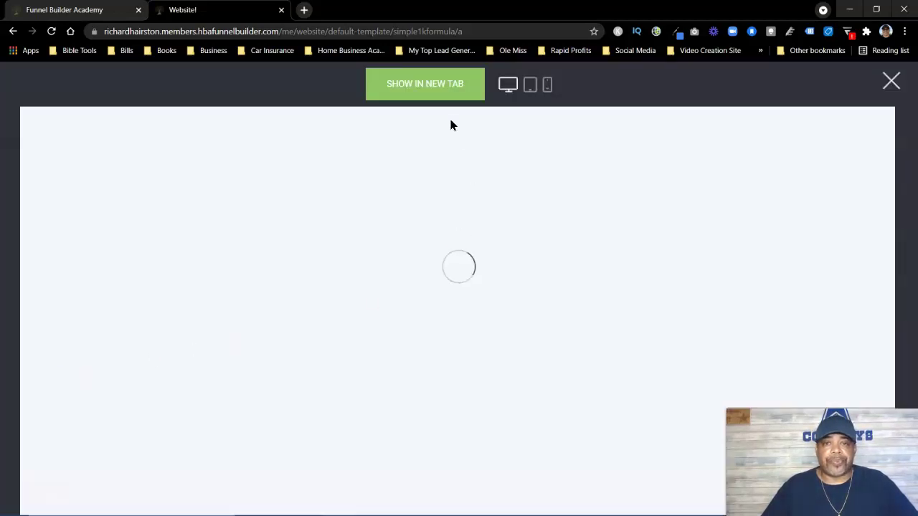
click(432, 84)
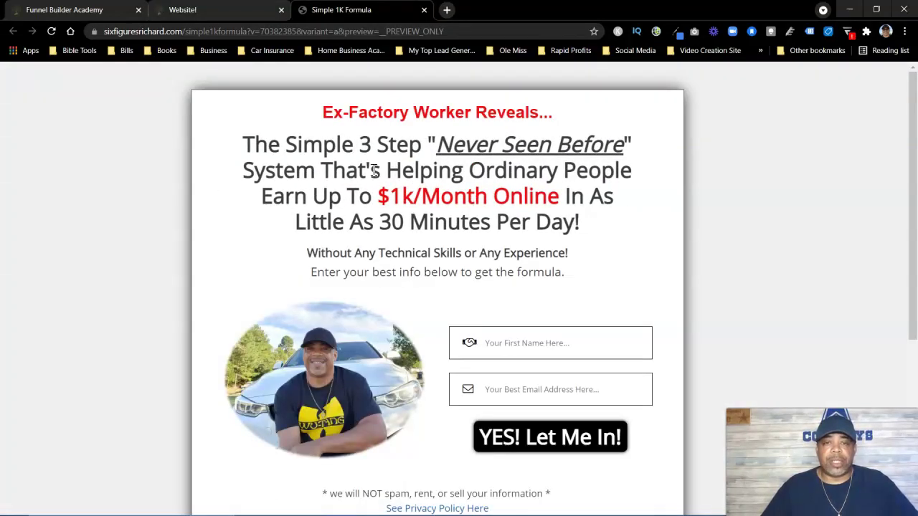
click(424, 10)
click(887, 81)
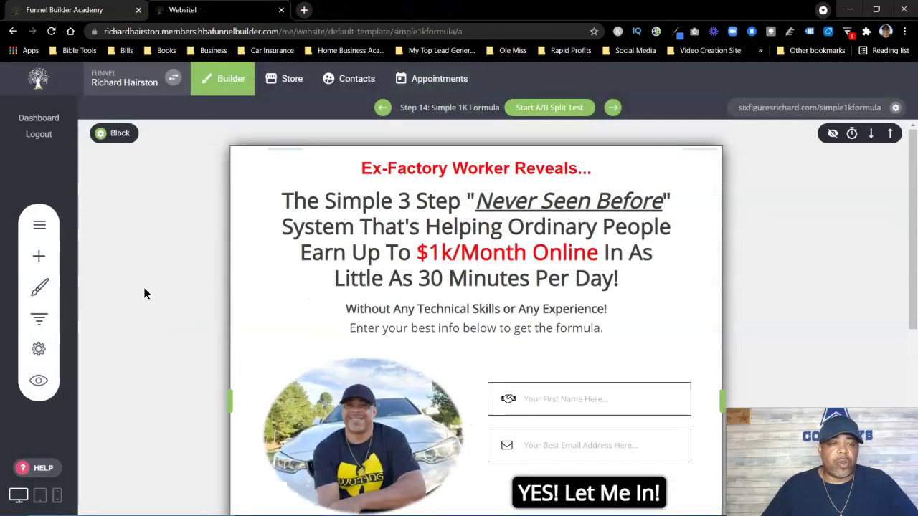
Add a section label named Test at the end of the funnel's steps
click(39, 320)
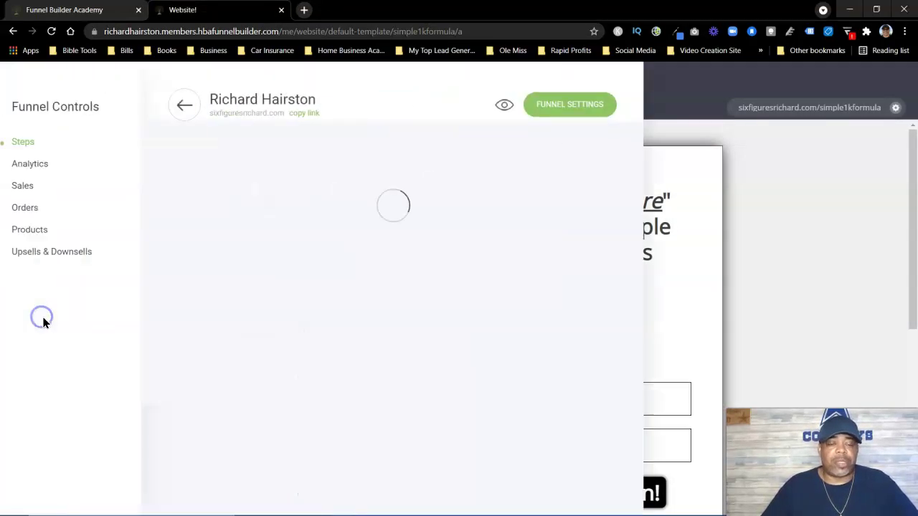
scroll(280, 262, down, 1)
click(252, 487)
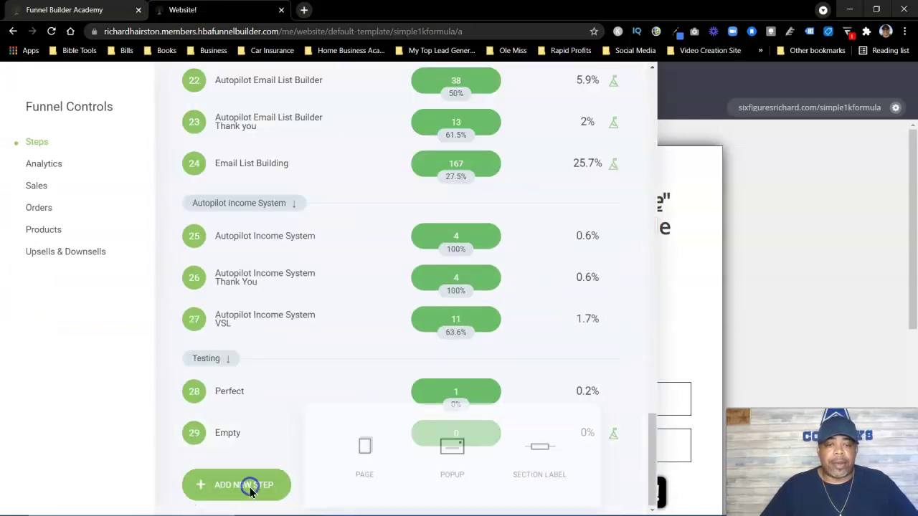
click(545, 449)
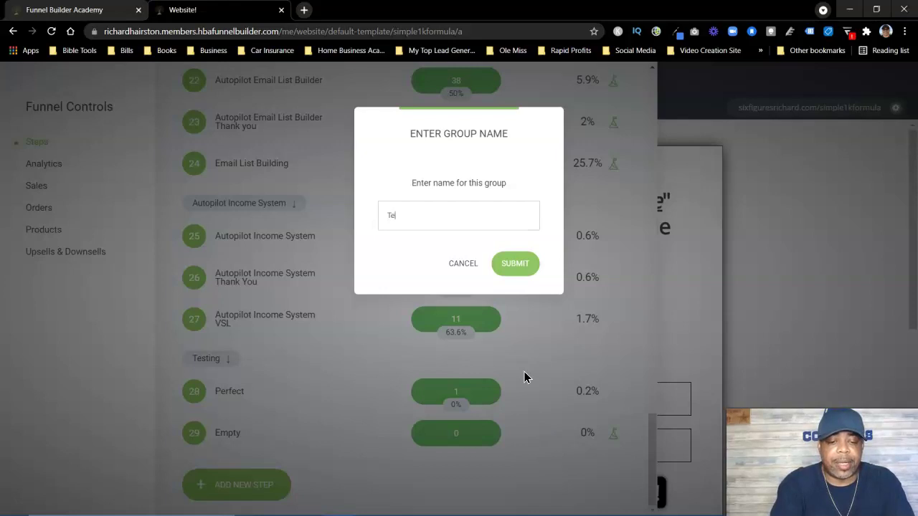
click(515, 263)
scroll(356, 375, down, 1)
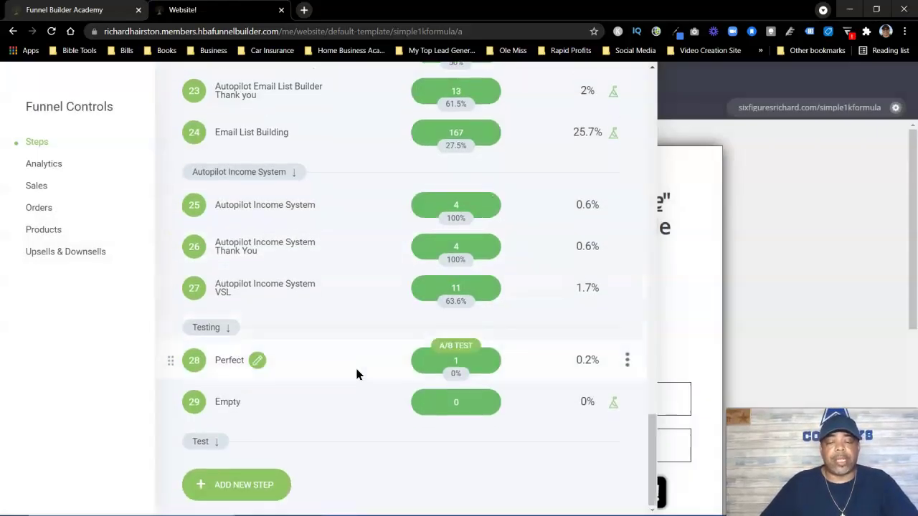
Start adding a new page step to the funnel and look through the HBA Templates
click(235, 492)
click(364, 449)
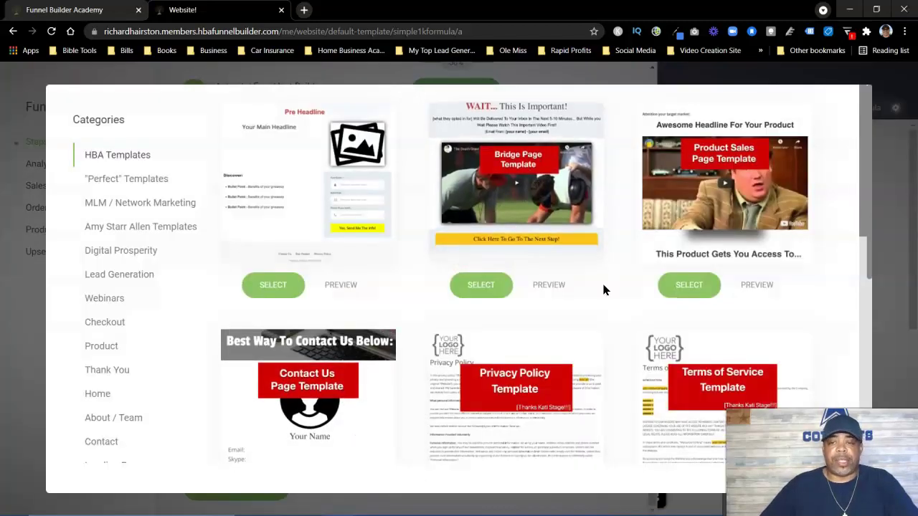
scroll(602, 291, down, 6)
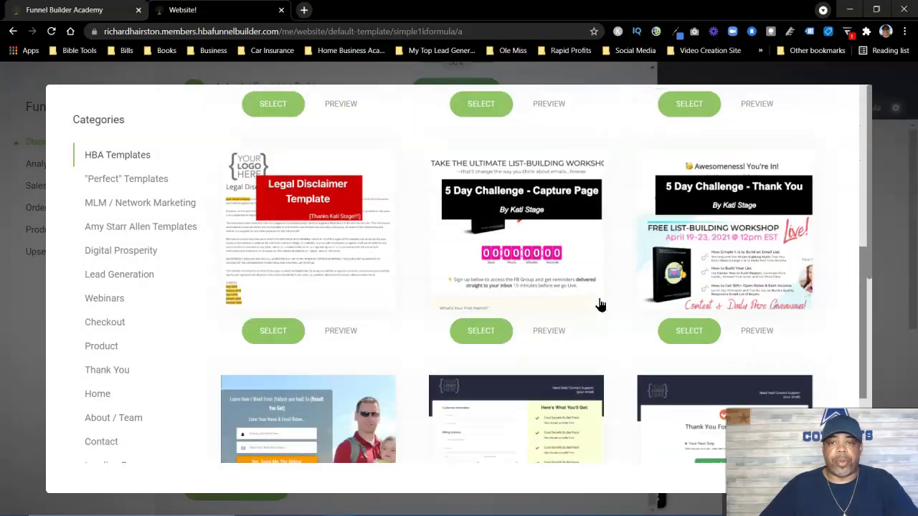
scroll(601, 305, up, 4)
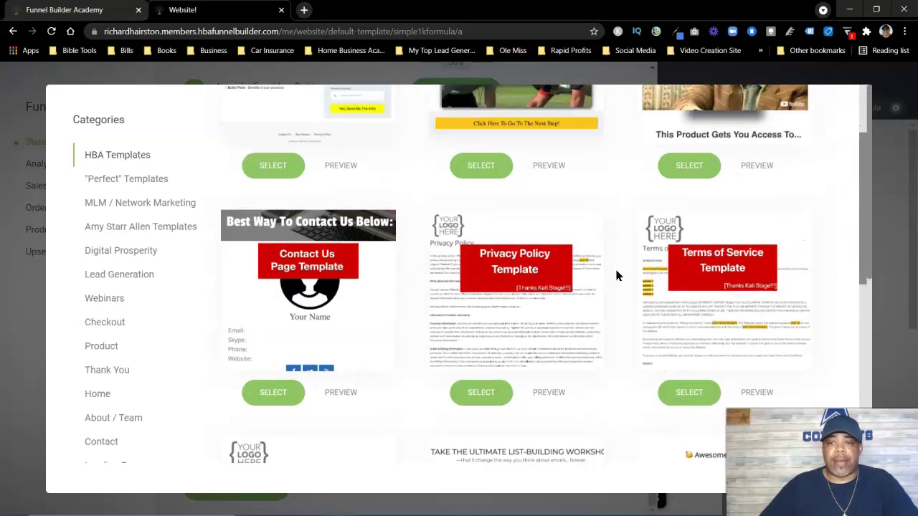
scroll(523, 318, down, 3)
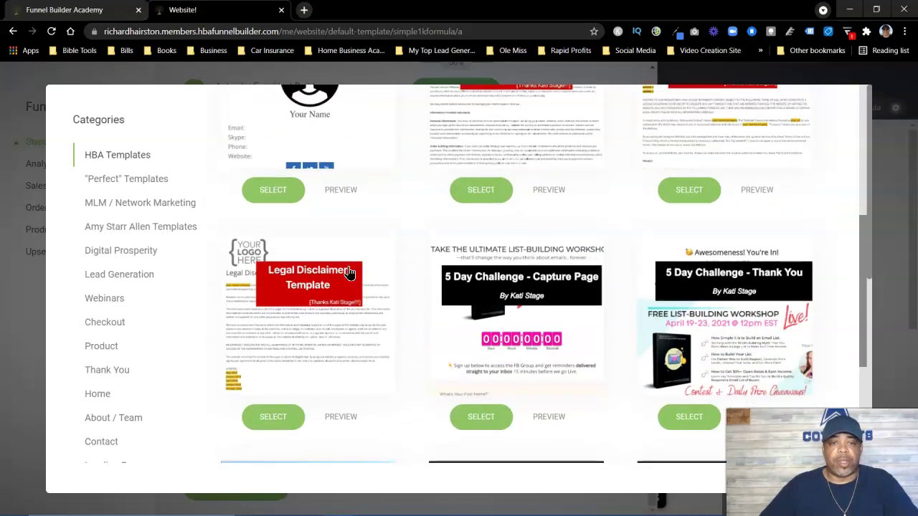
scroll(349, 272, up, 1)
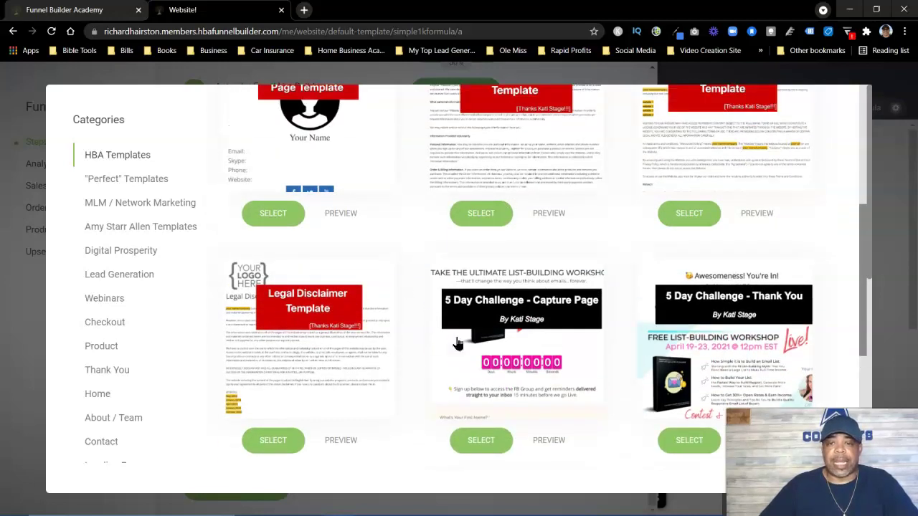
scroll(562, 348, up, 3)
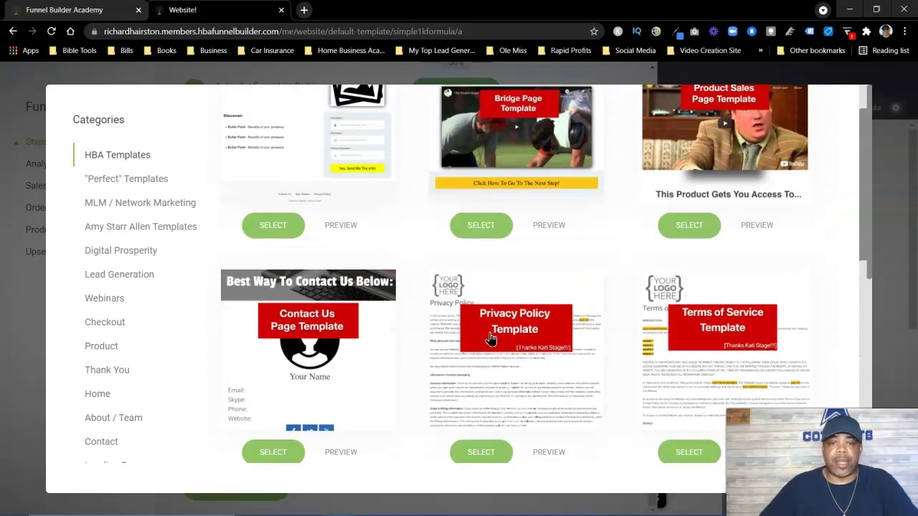
scroll(439, 344, up, 1)
scroll(441, 339, down, 8)
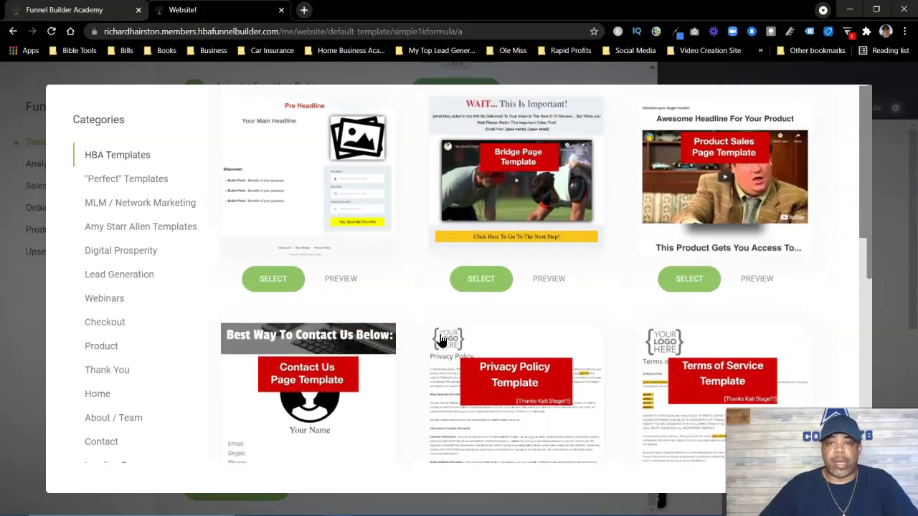
scroll(438, 337, up, 5)
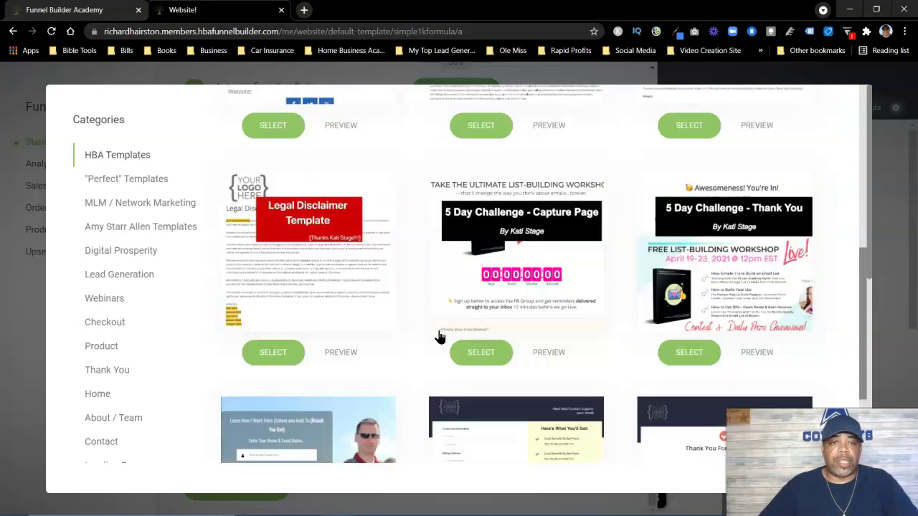
Look through the "Perfect" Templates, MLM / Network Marketing and Lead Generation categories and the rest of the category list
click(153, 180)
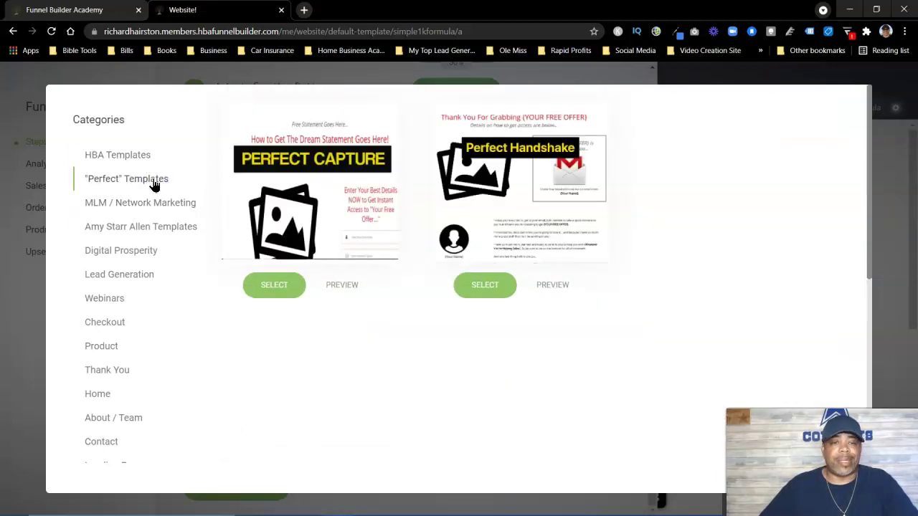
click(149, 204)
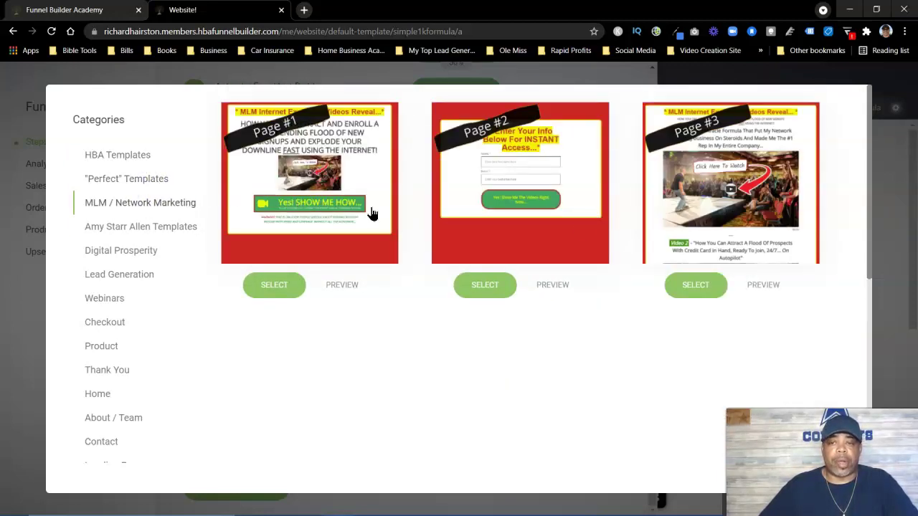
click(123, 279)
scroll(123, 282, down, 3)
click(122, 206)
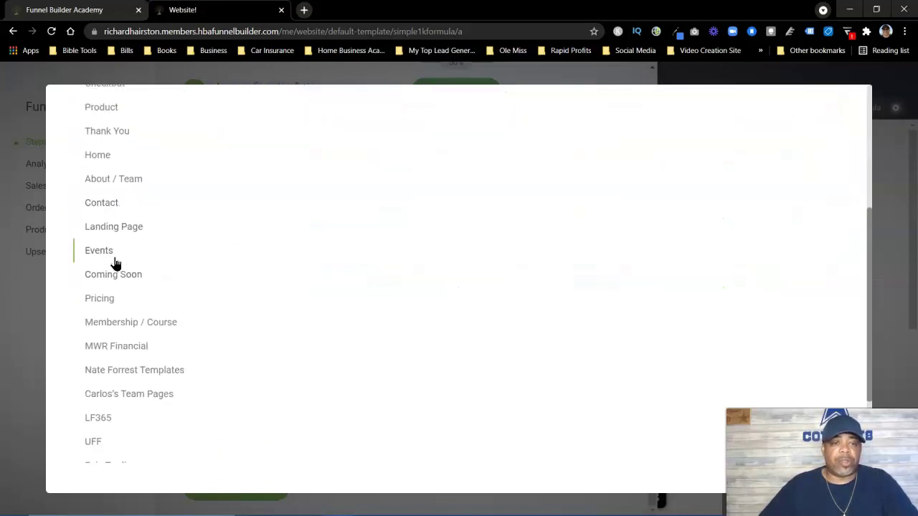
scroll(114, 262, down, 2)
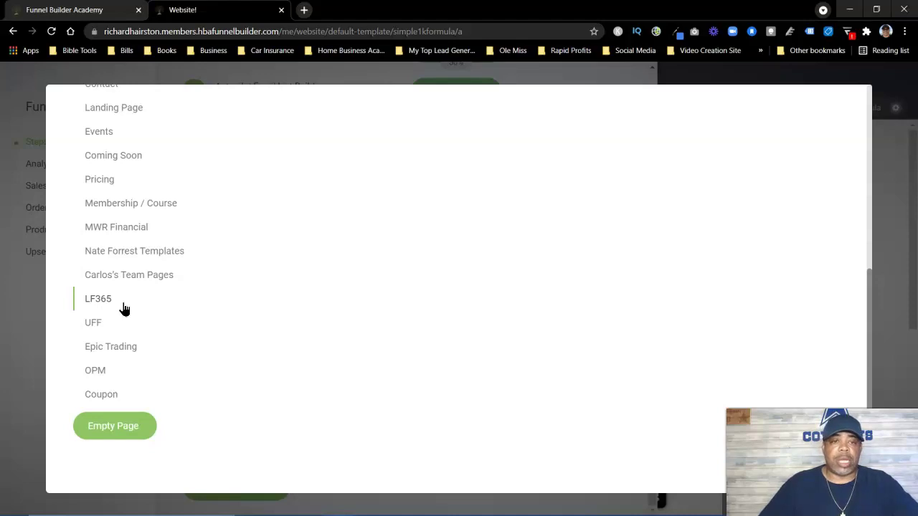
Choose an empty page for the new step, with the page name Test and the page URL test
click(111, 427)
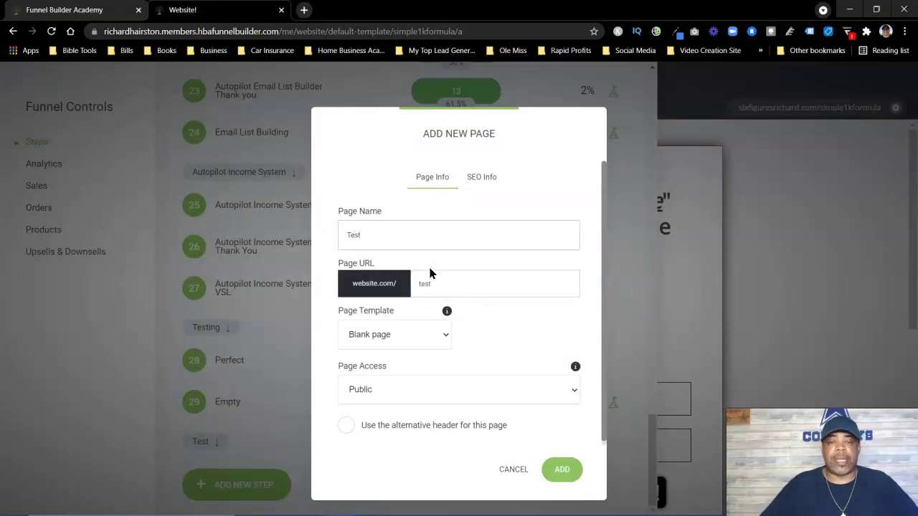
drag(366, 233, 340, 232)
click(444, 286)
drag(443, 286, 423, 284)
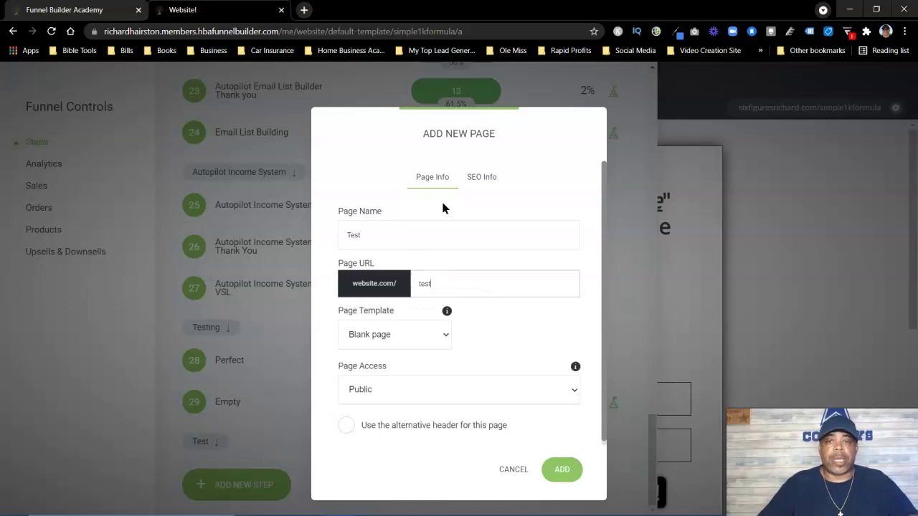
Review the new page's SEO title and meta description fields, and add the Test page to the funnel
click(485, 177)
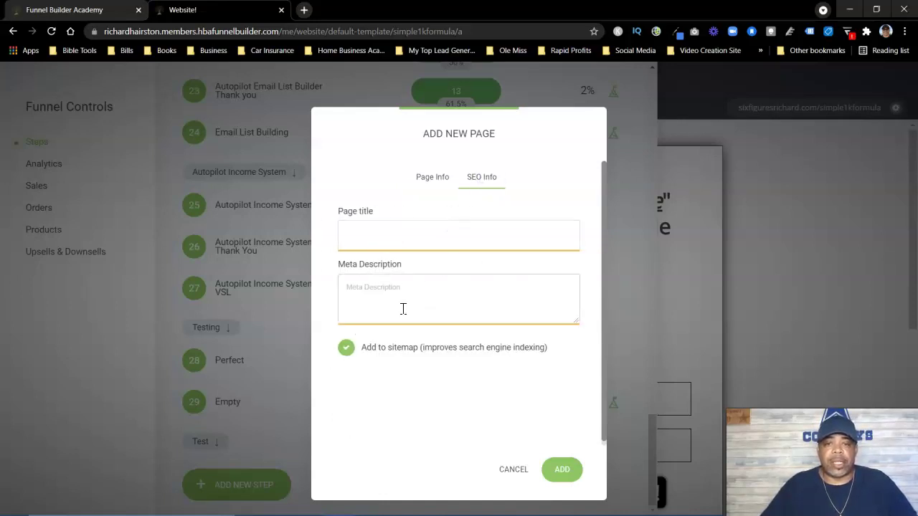
click(431, 178)
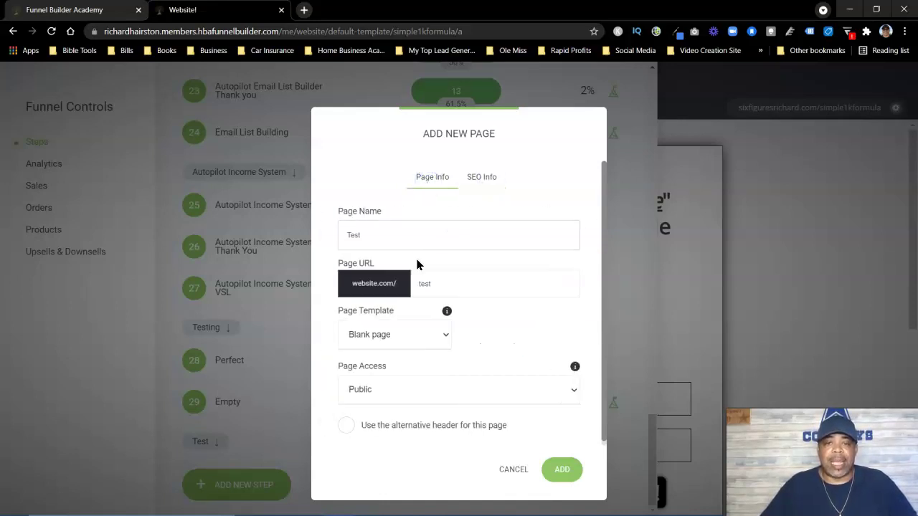
click(484, 178)
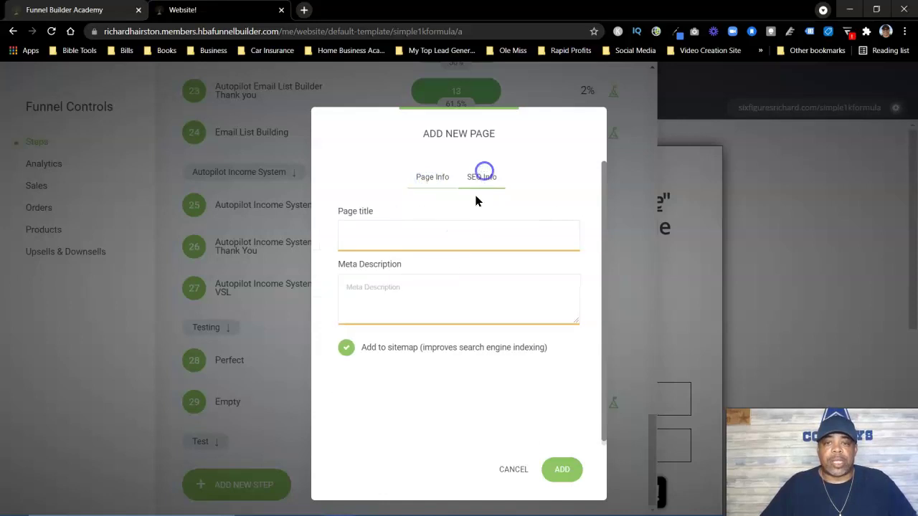
click(433, 179)
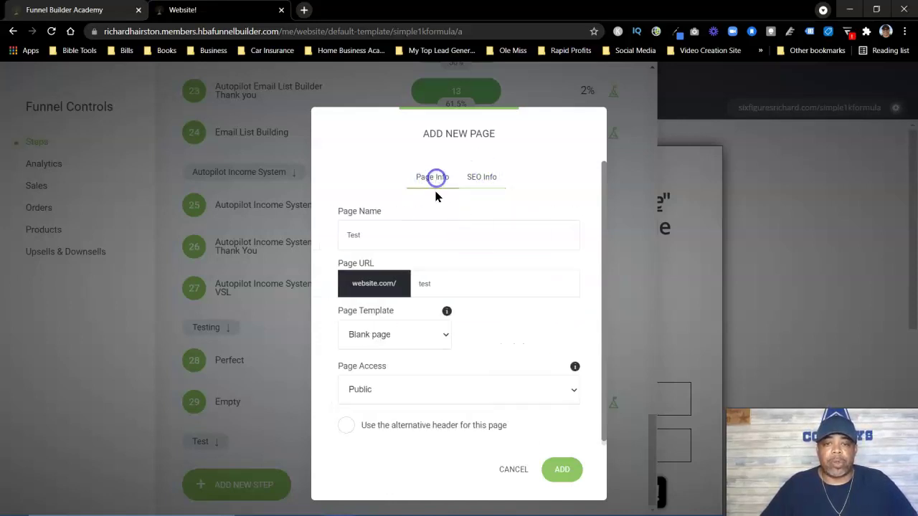
click(561, 474)
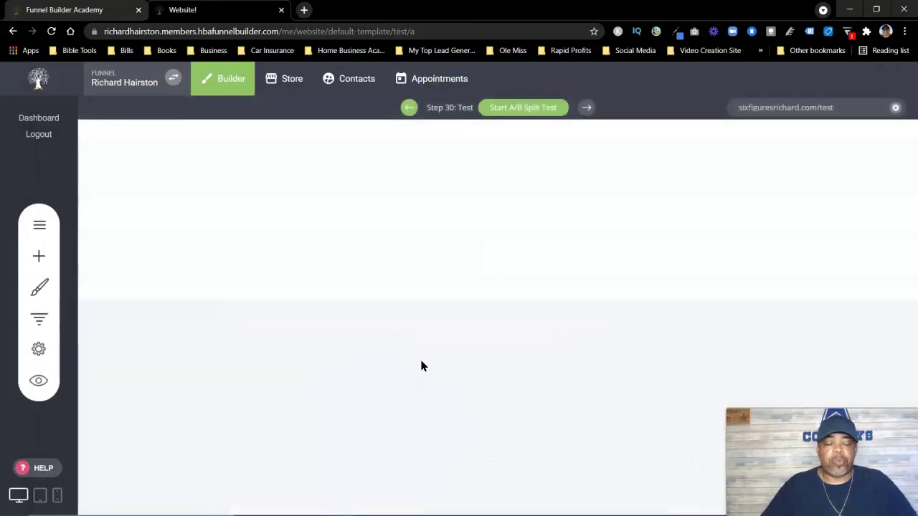
Try red, green, light blue and blue backgrounds on the Test page's block, and set its background to white (FFFFFF)
mouse_move(623, 225)
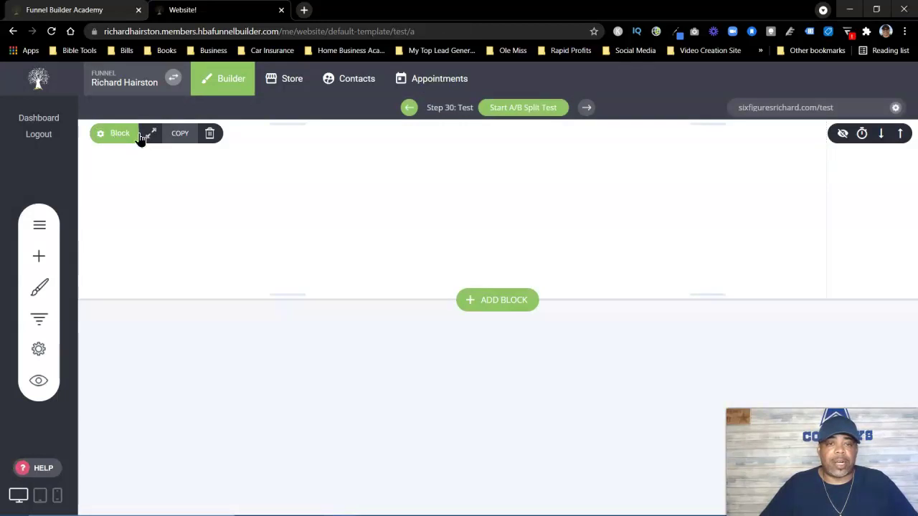
click(100, 136)
click(145, 250)
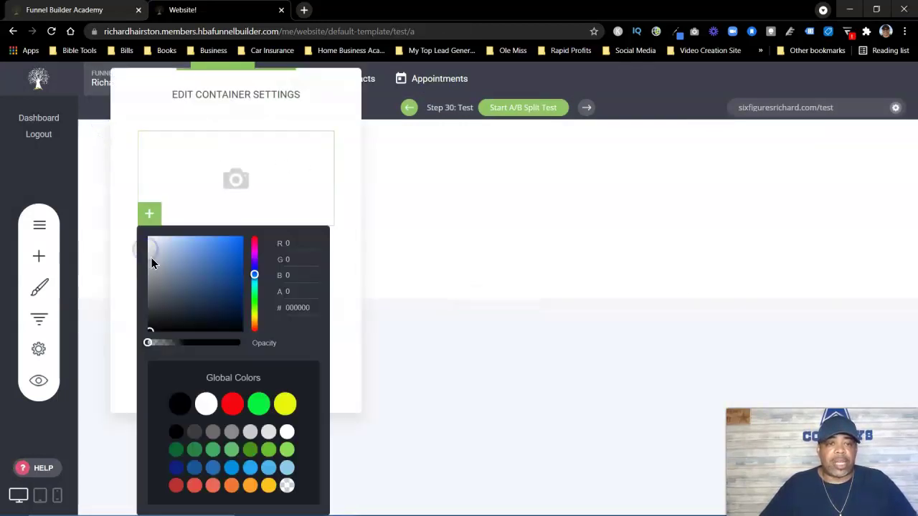
click(233, 415)
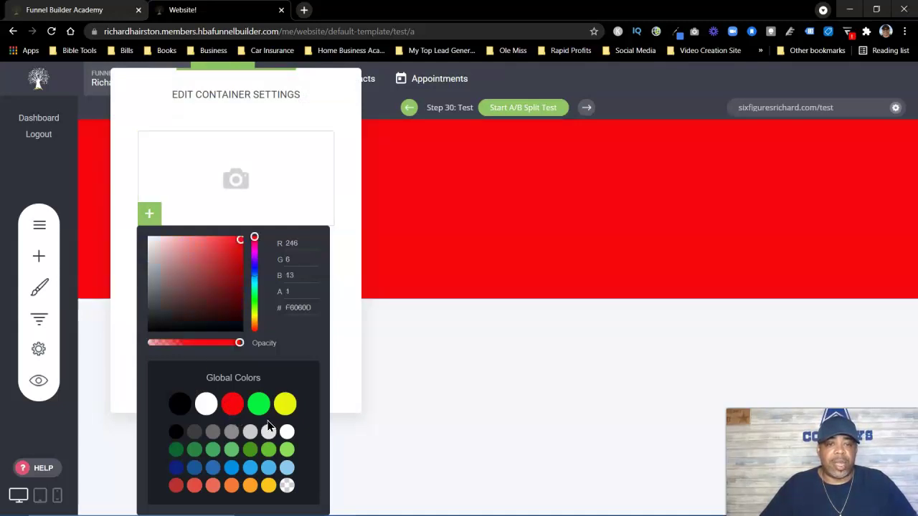
click(259, 405)
click(285, 433)
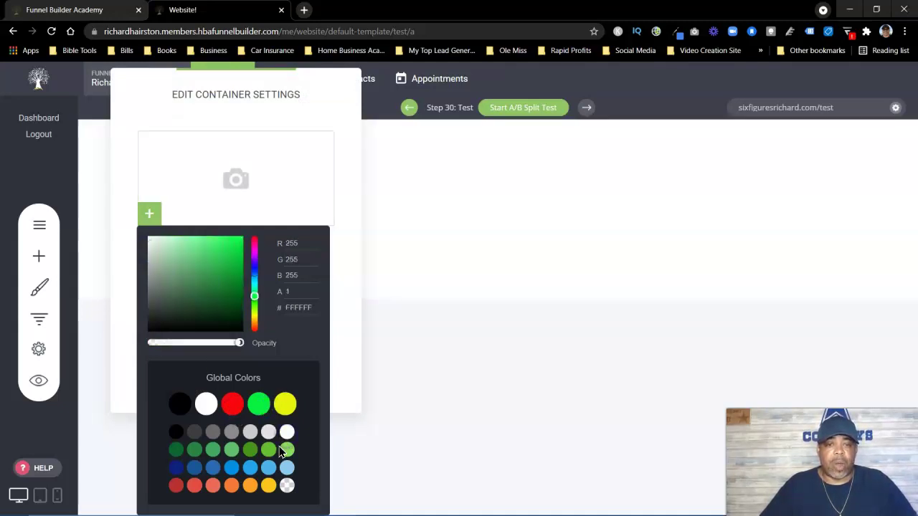
click(287, 470)
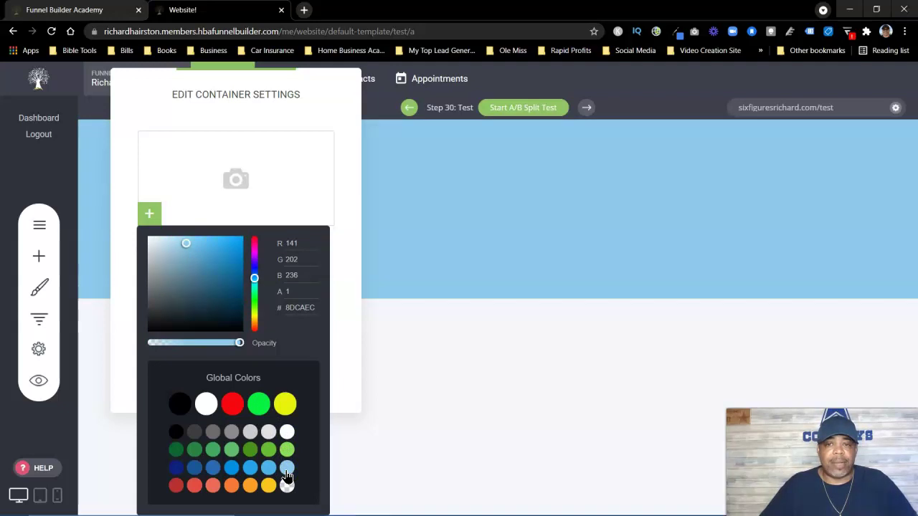
click(231, 469)
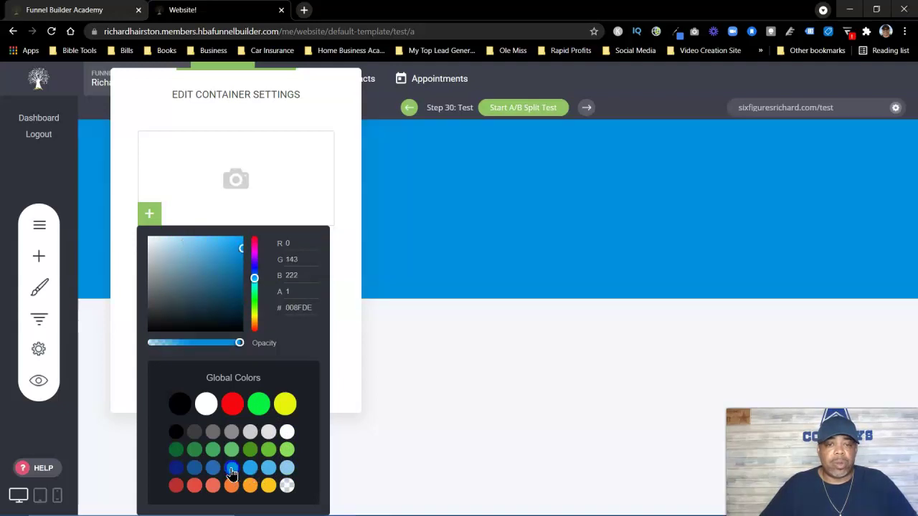
click(286, 485)
click(210, 407)
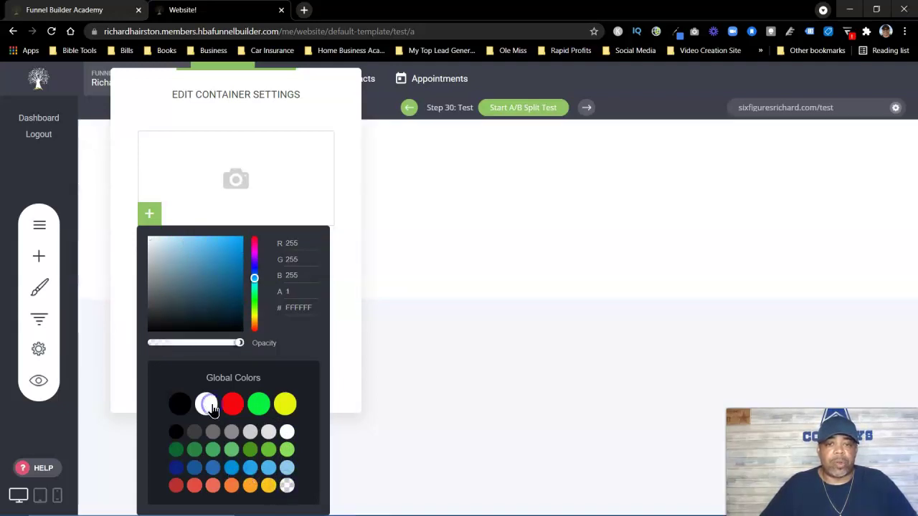
Browse the file manager's images and set the group photo in matching white T-shirts as the block's background image
click(271, 207)
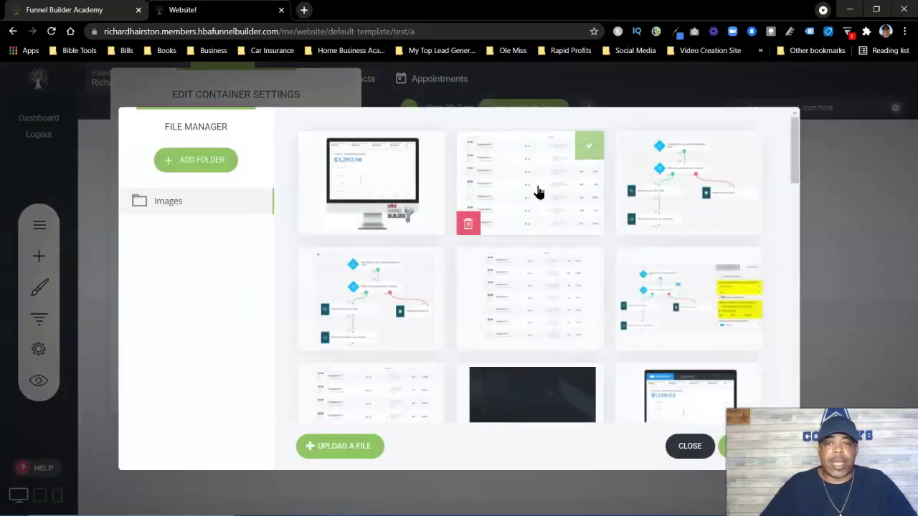
scroll(589, 289, down, 9)
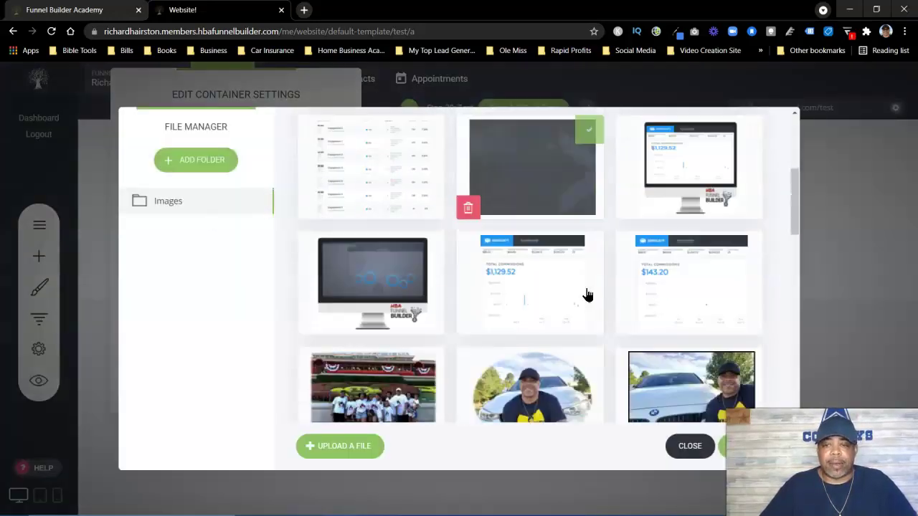
scroll(576, 342, up, 5)
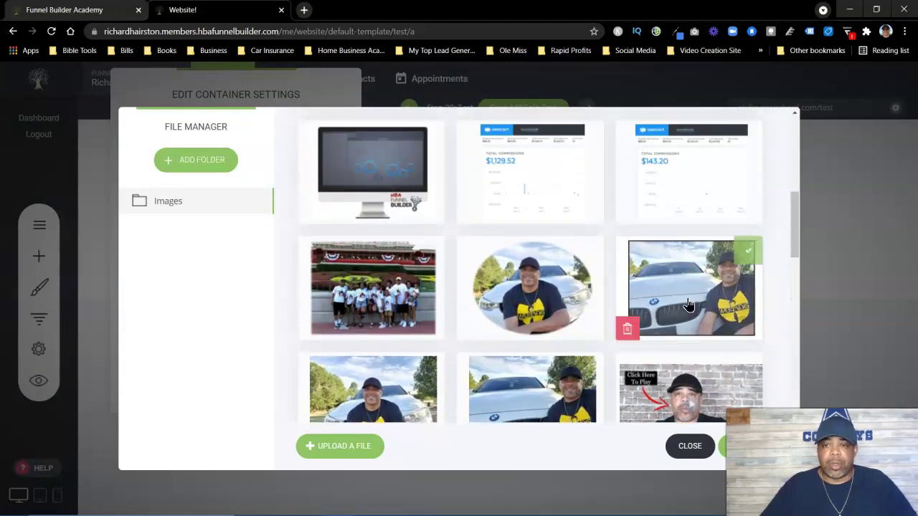
scroll(670, 319, down, 2)
scroll(641, 303, up, 1)
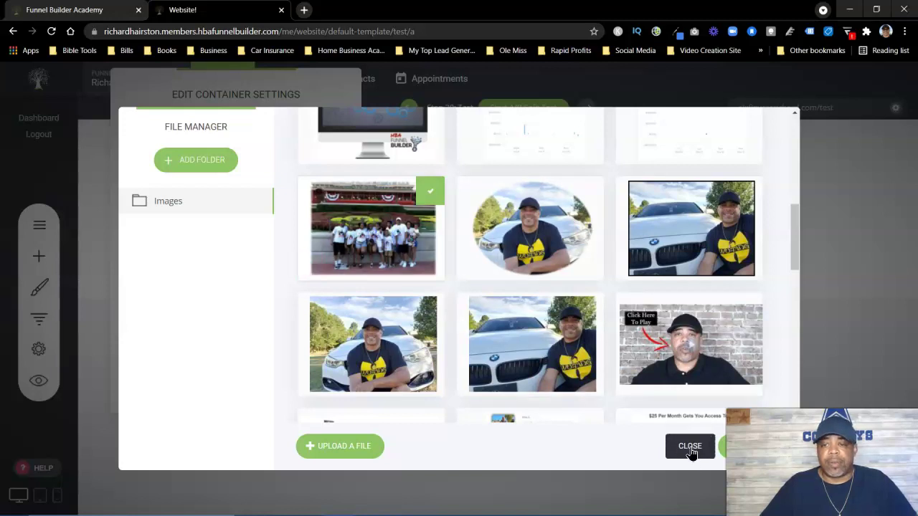
click(722, 447)
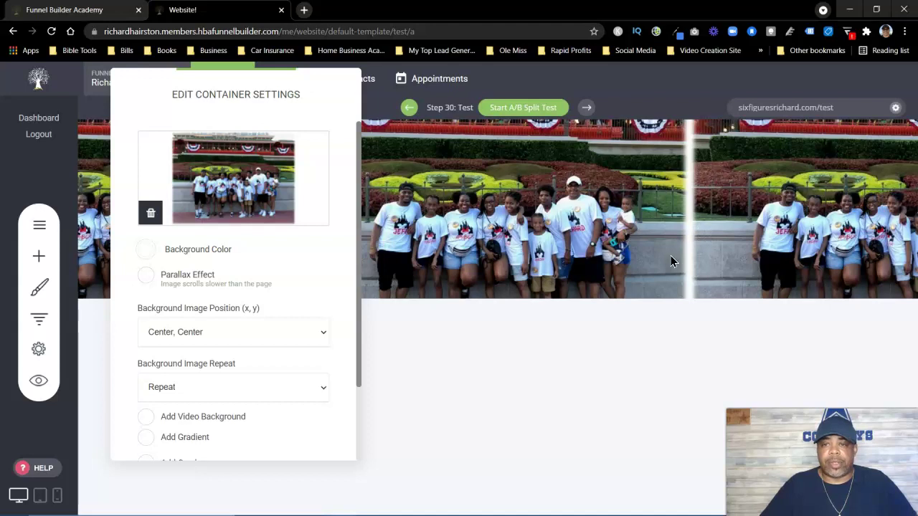
Keep the background image position at Center, Center, try Repeat Horizontally, and set the image repeat to Repeat Vertically
click(220, 332)
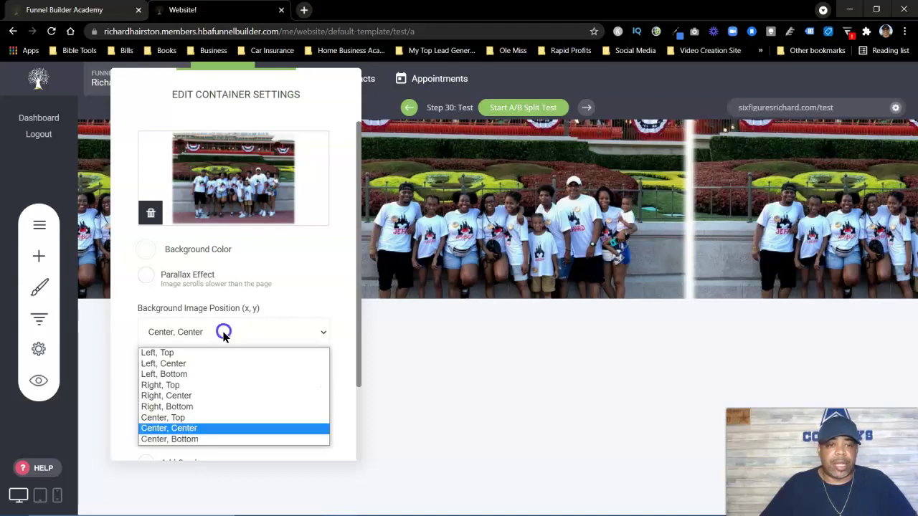
click(190, 427)
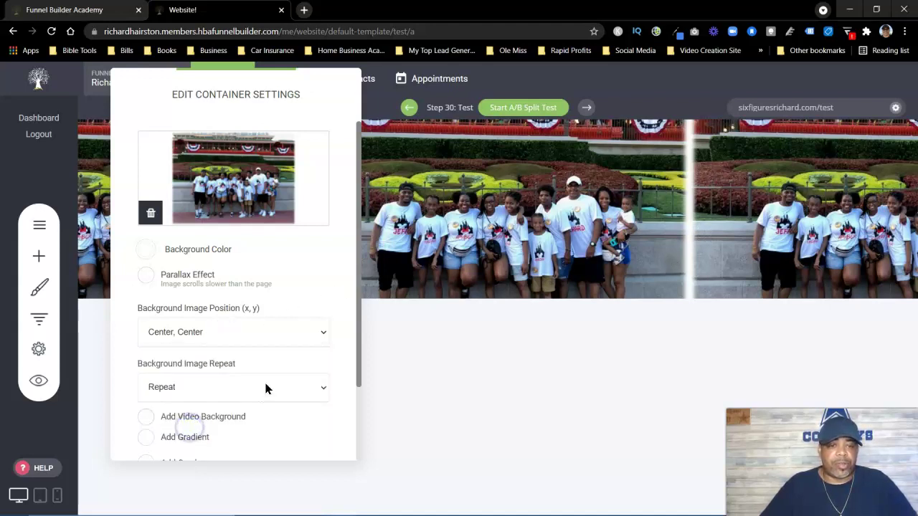
click(219, 387)
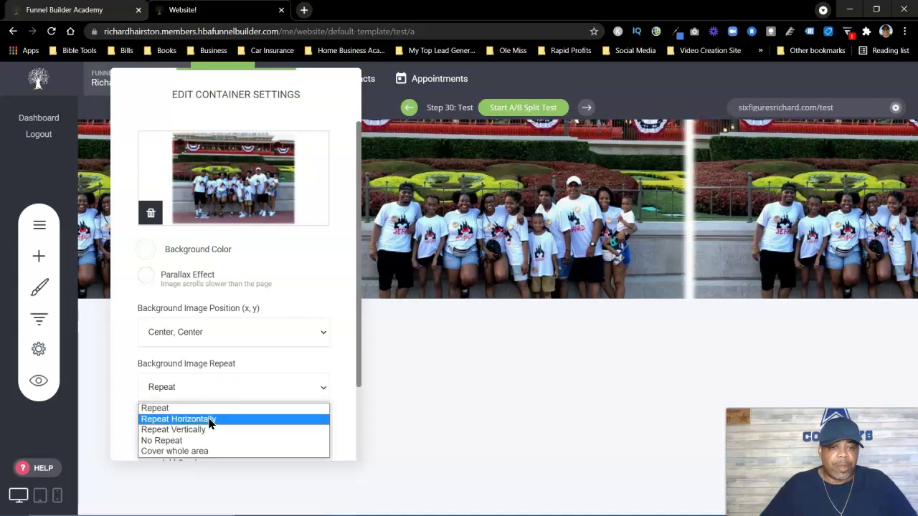
click(208, 420)
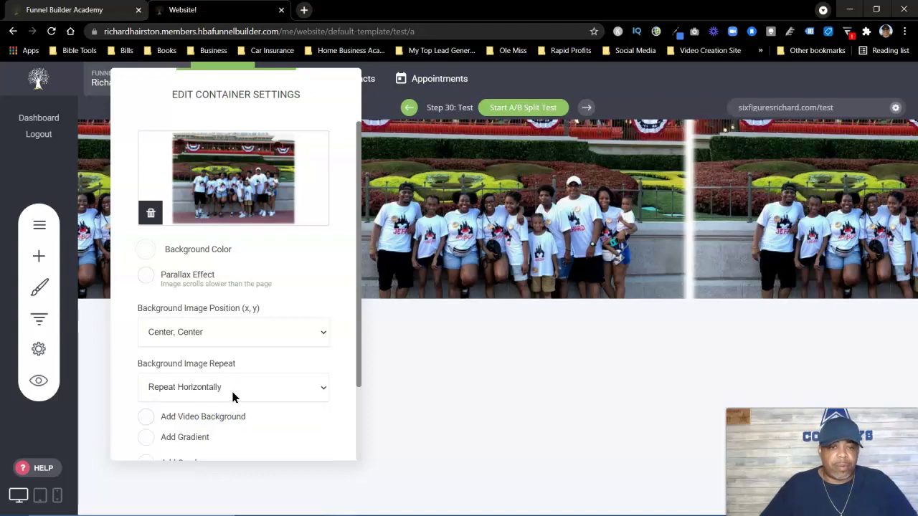
click(232, 391)
click(200, 431)
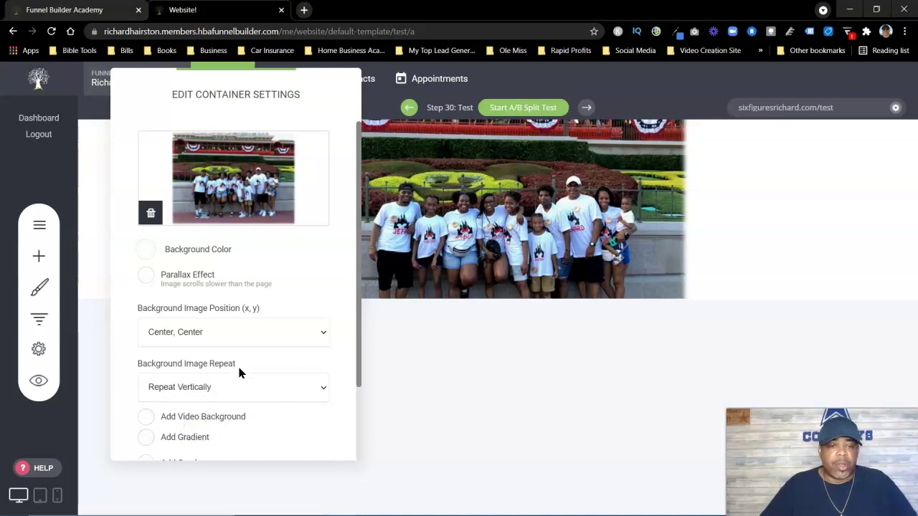
Turn on the parallax effect for the block's background image with normal speed, and close the container settings
click(146, 279)
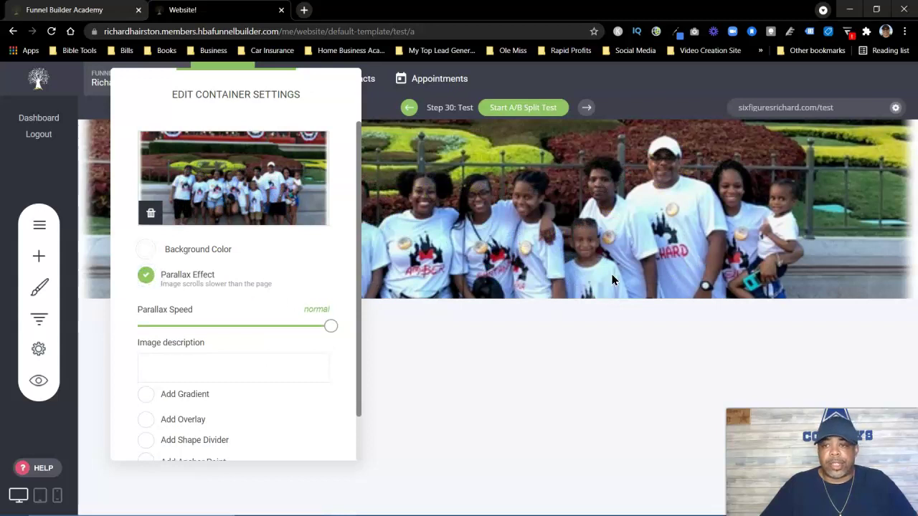
scroll(353, 373, down, 2)
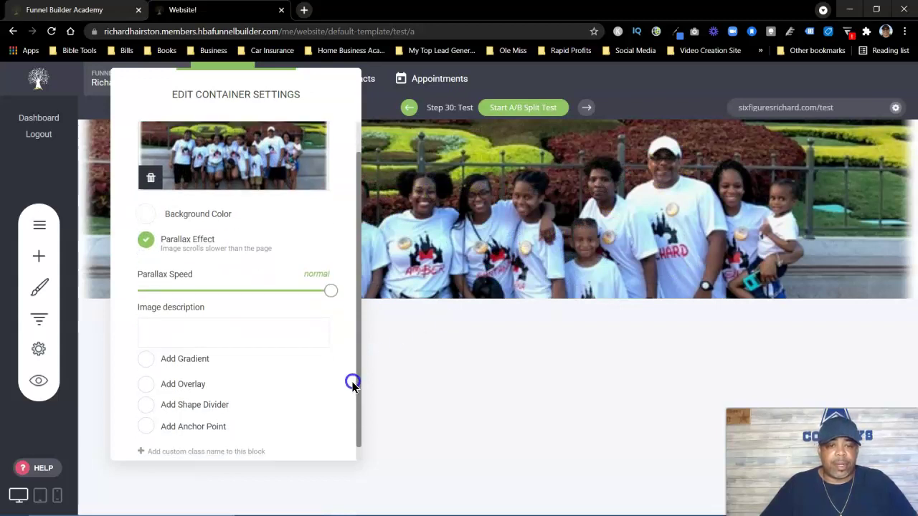
mouse_move(329, 299)
mouse_down()
mouse_move(246, 301)
mouse_move(331, 303)
mouse_up()
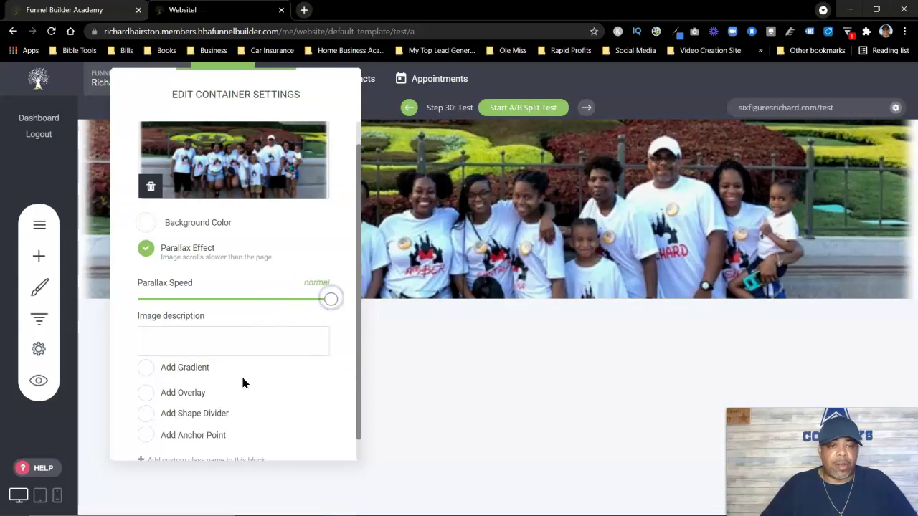
scroll(230, 380, down, 1)
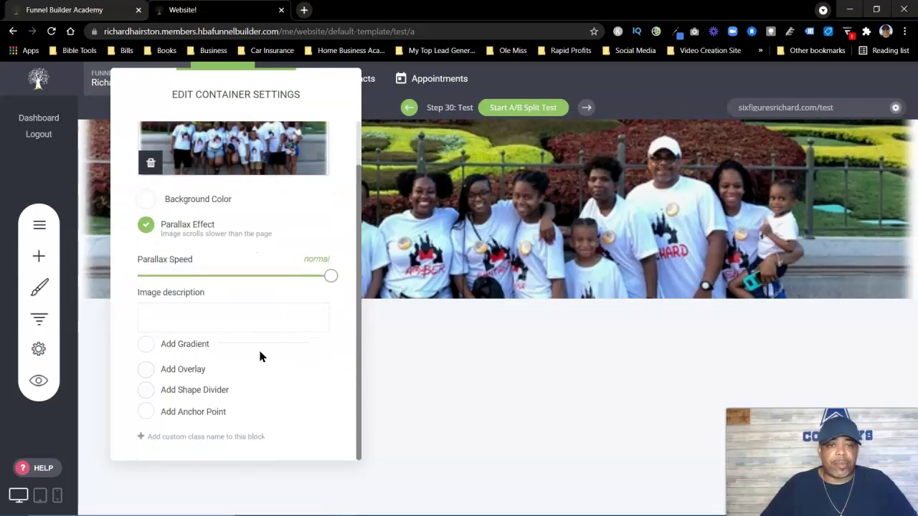
scroll(261, 354, up, 2)
click(488, 372)
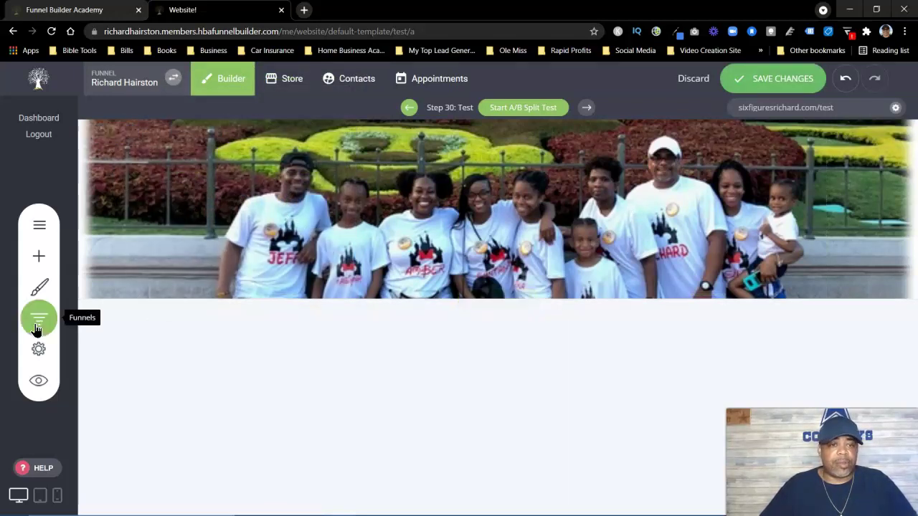
Try placing a text widget on the photo block, and undo the placement
click(41, 259)
drag(102, 154, 518, 242)
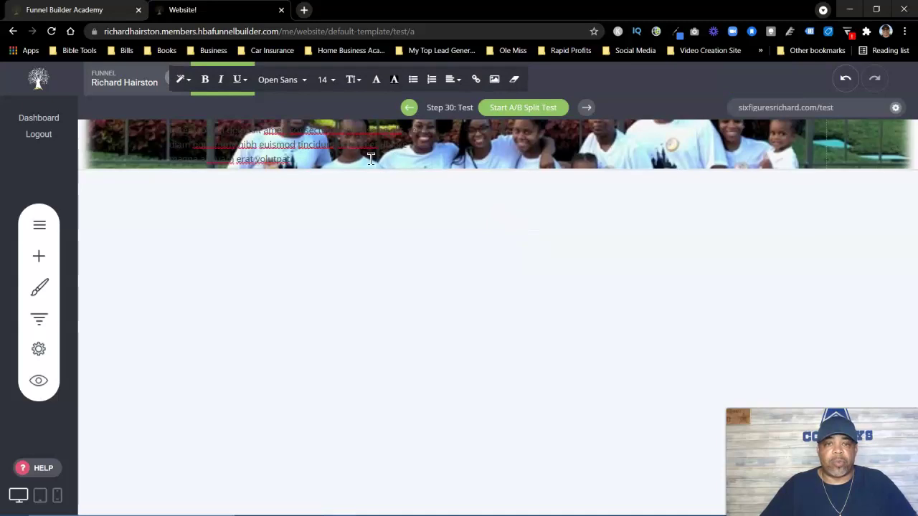
click(843, 84)
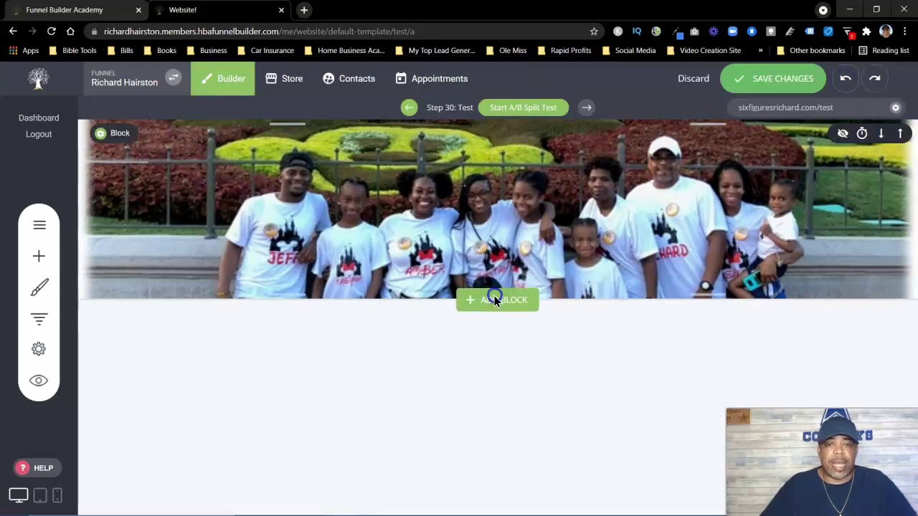
Look at the Image & Text block templates and add an empty block below the photo block
click(494, 297)
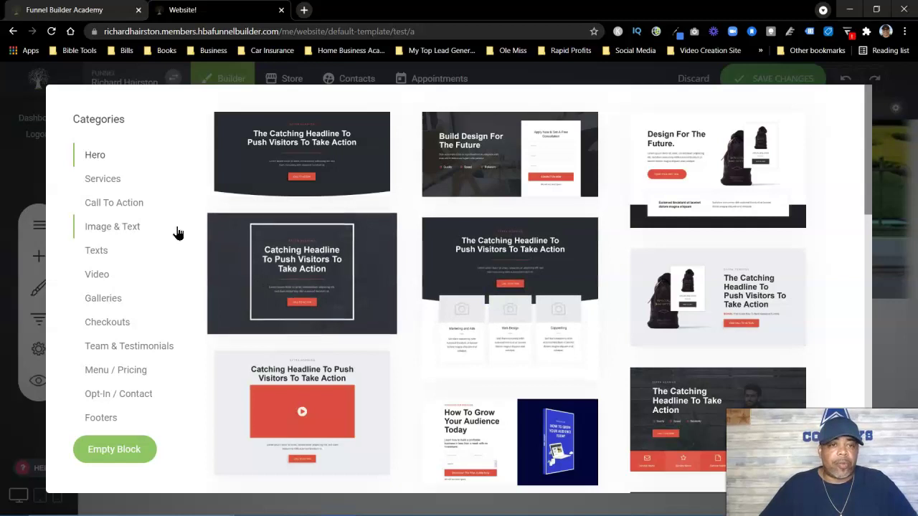
click(105, 233)
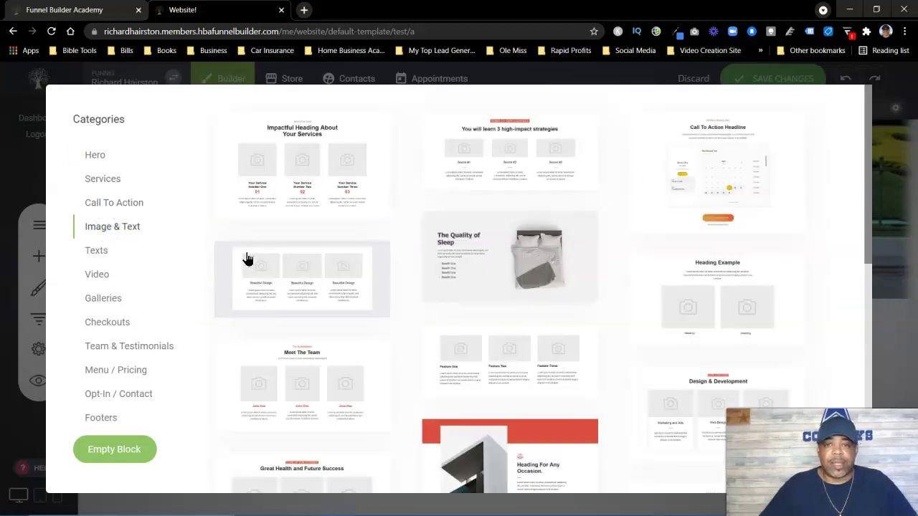
click(117, 449)
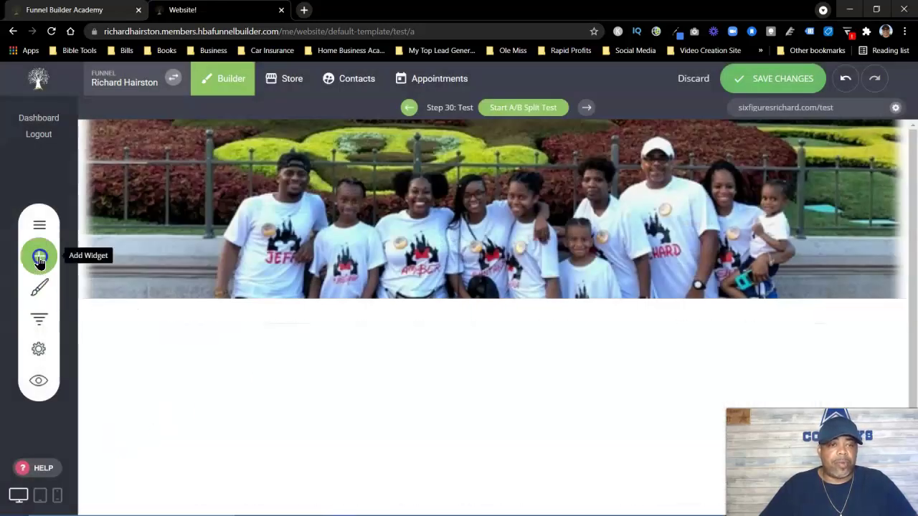
Add a text widget to the empty block and replace its placeholder text with "This Is Just A Test."
click(38, 255)
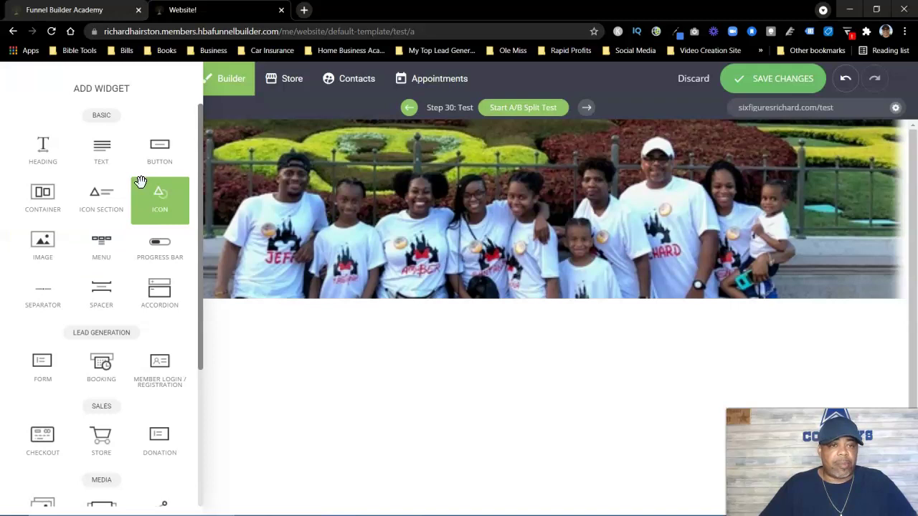
drag(102, 154, 526, 380)
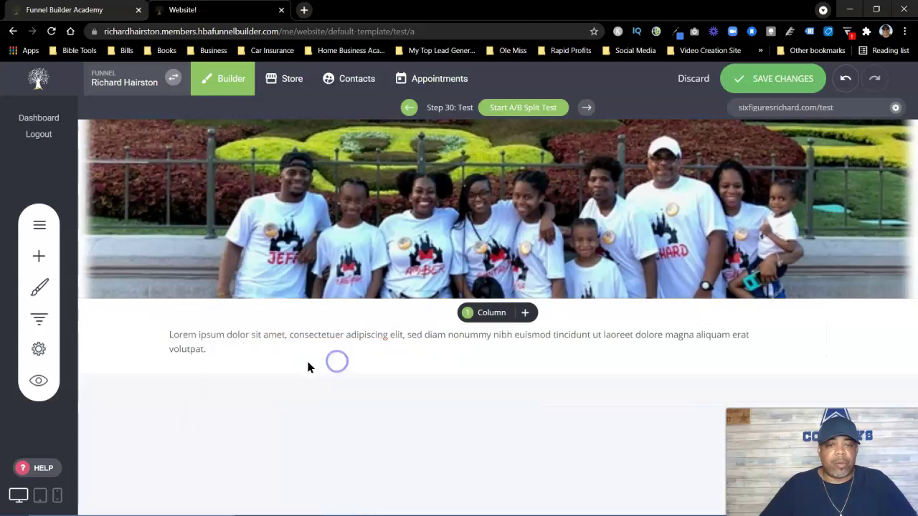
click(785, 337)
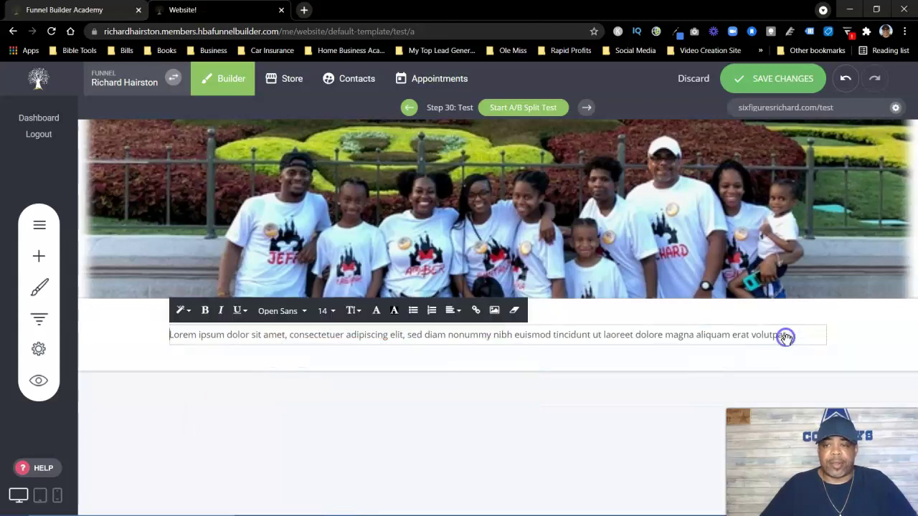
triple_click(785, 337)
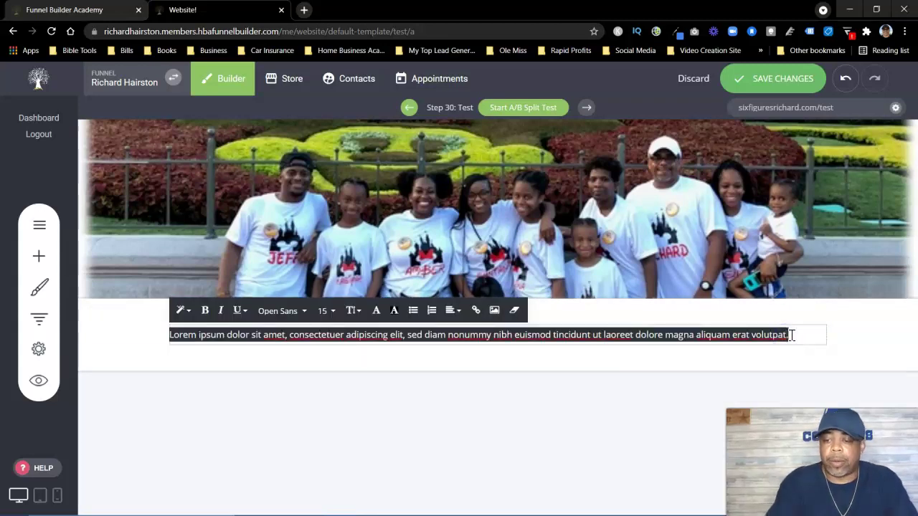
key(BackSpace)
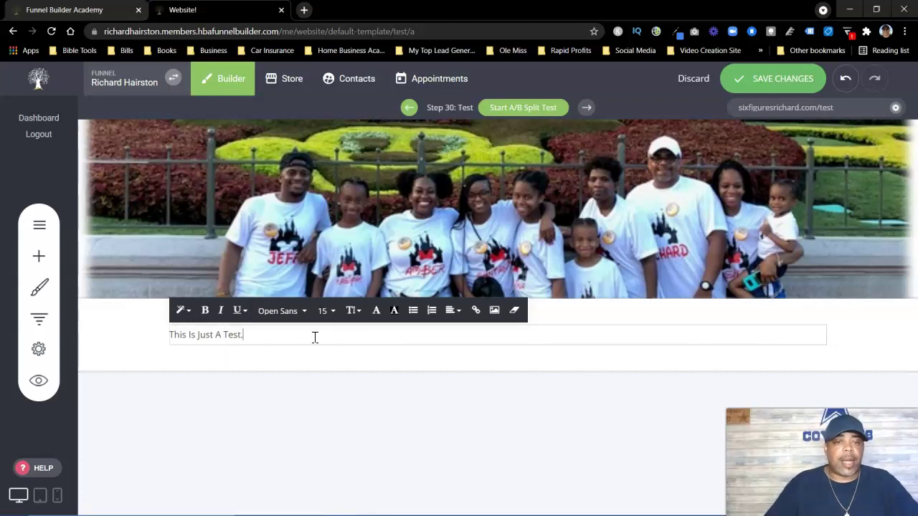
Center the "This Is Just A Test." text and set its font size to 42
drag(242, 335, 165, 335)
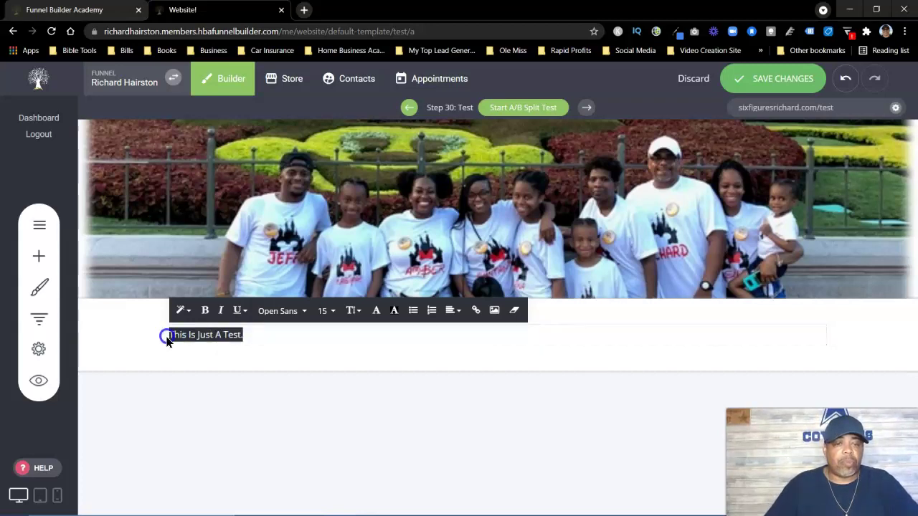
click(456, 323)
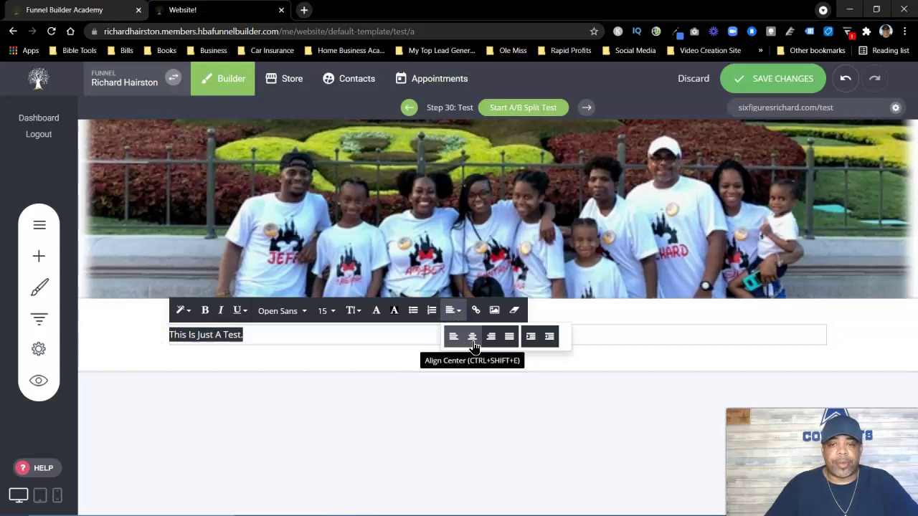
click(472, 335)
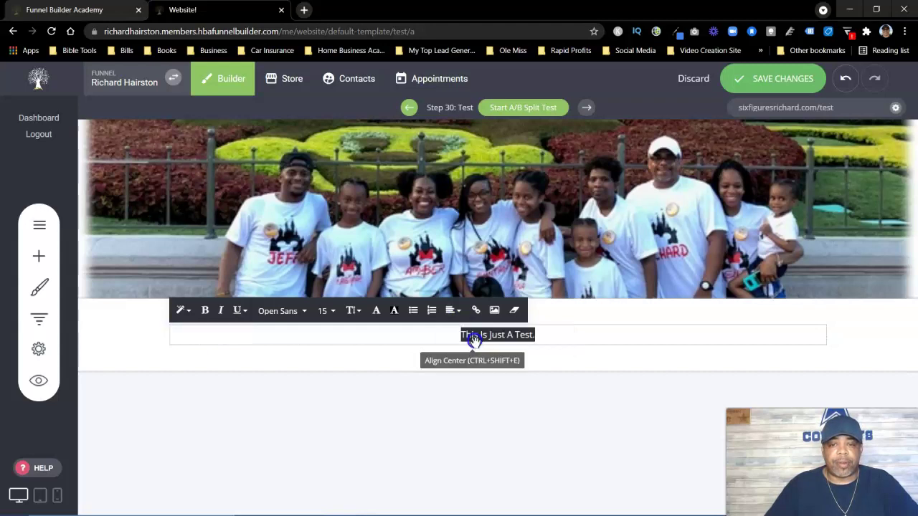
click(324, 311)
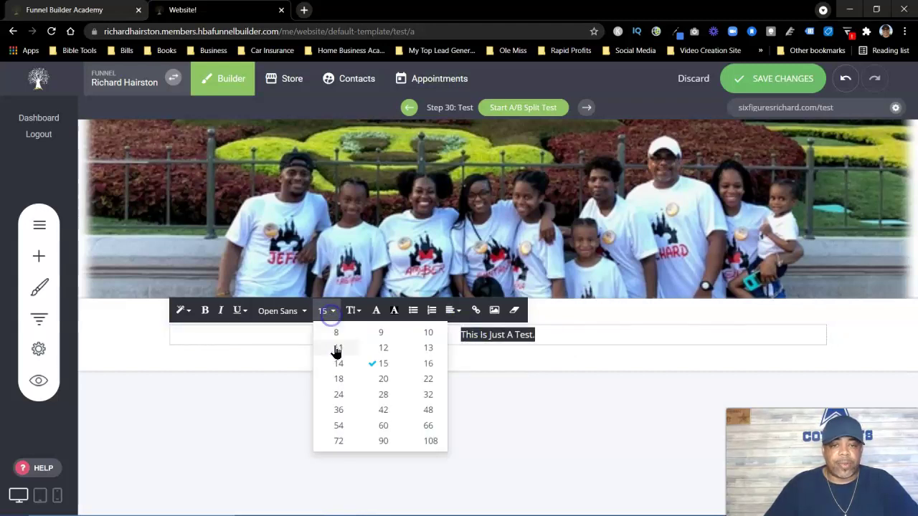
click(383, 410)
Set the color of the "This Is Just A Test." text to the global red (F6060D)
click(378, 311)
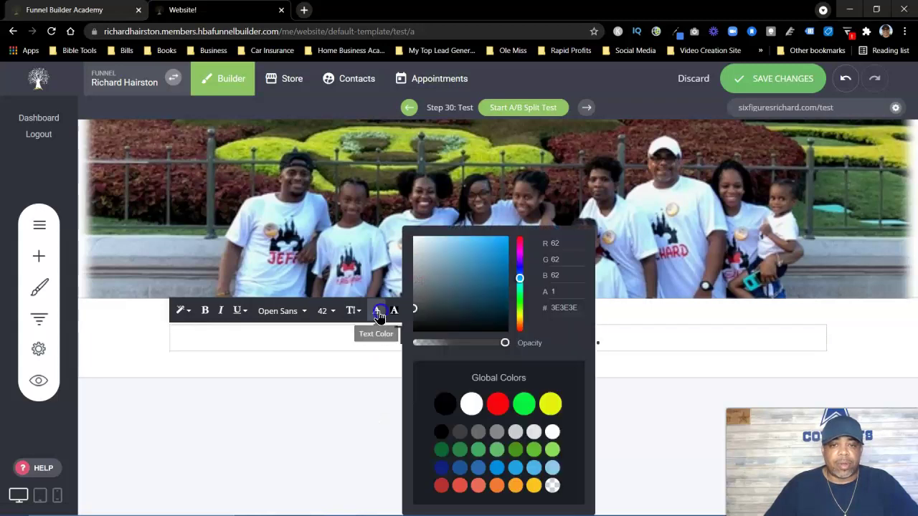
click(497, 412)
click(696, 344)
click(620, 342)
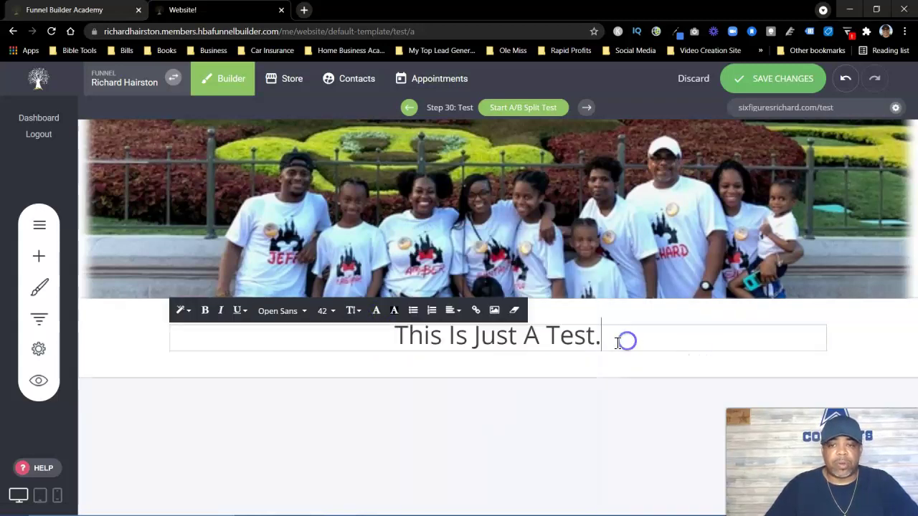
triple_click(606, 340)
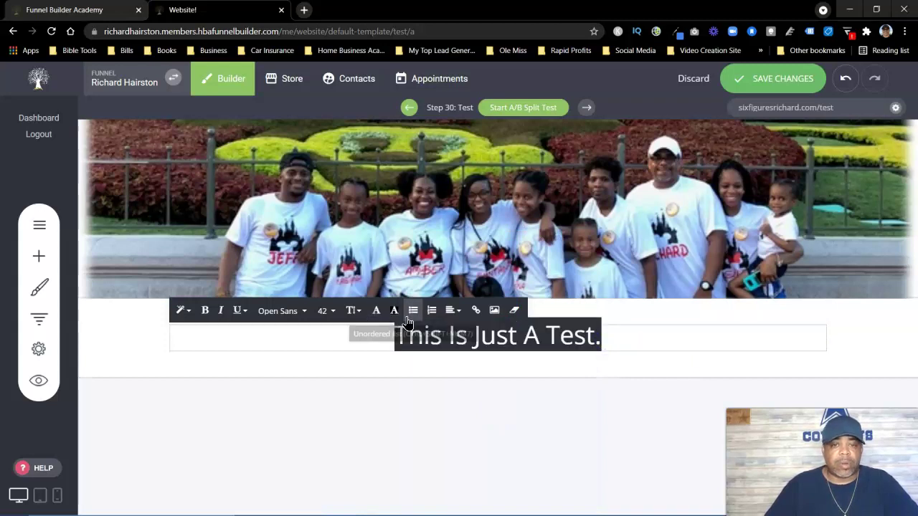
click(376, 310)
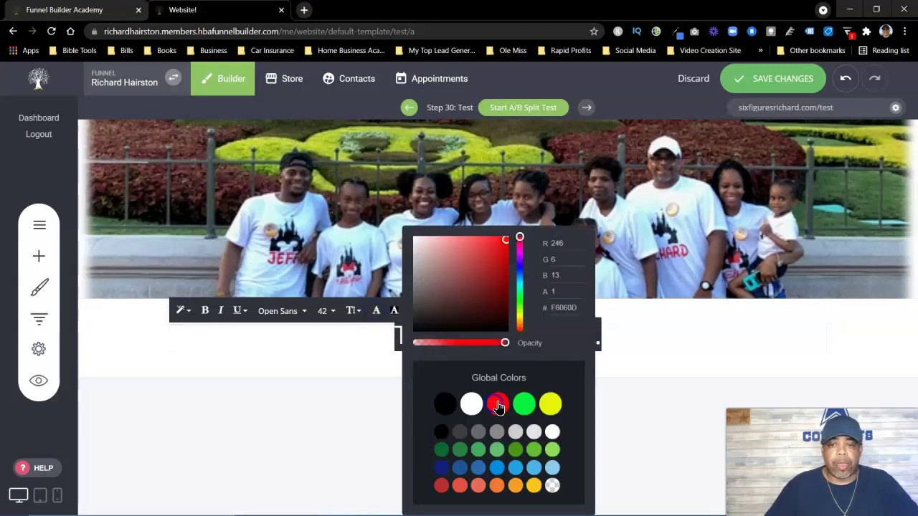
click(499, 405)
click(639, 362)
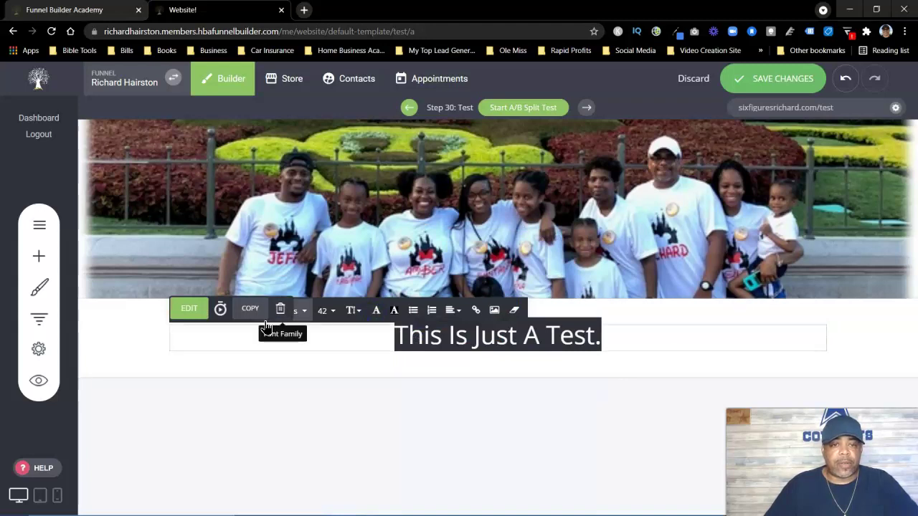
Try the Bangers font on the "This Is Just A Test." text, and set it to Arial at font size 60
click(298, 310)
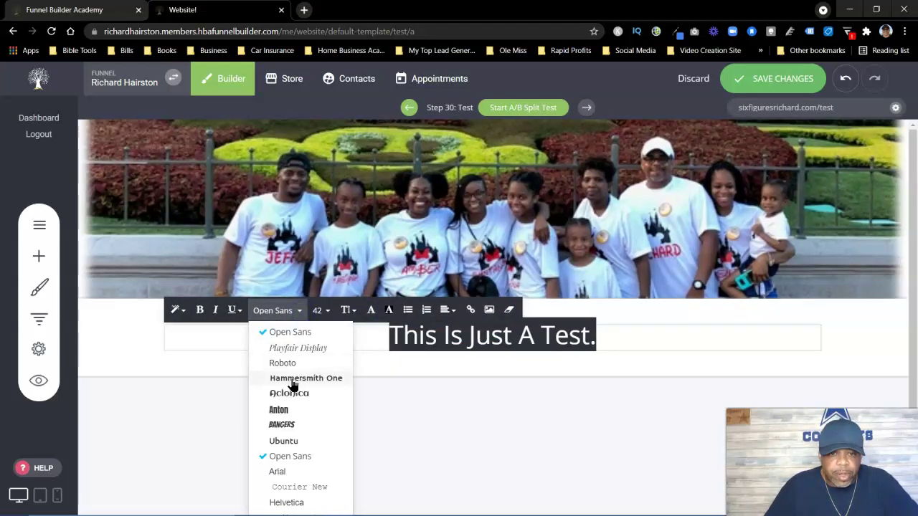
click(282, 425)
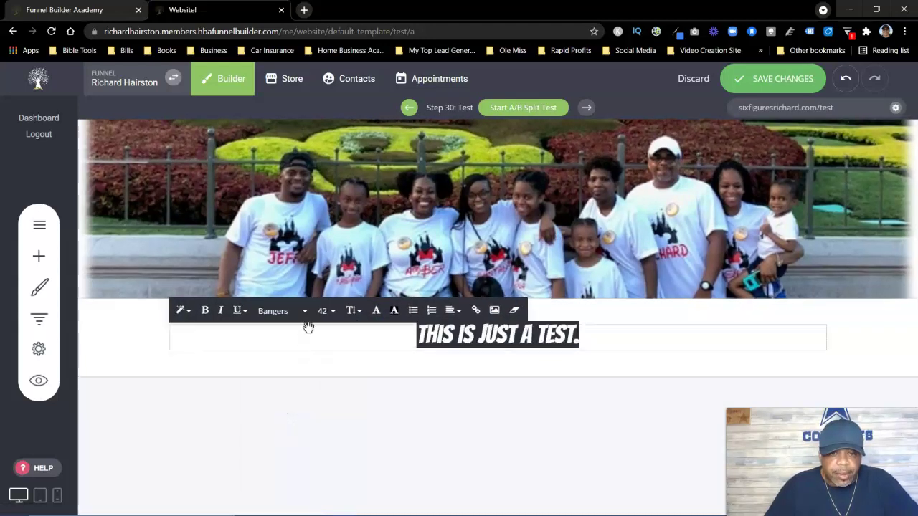
click(303, 311)
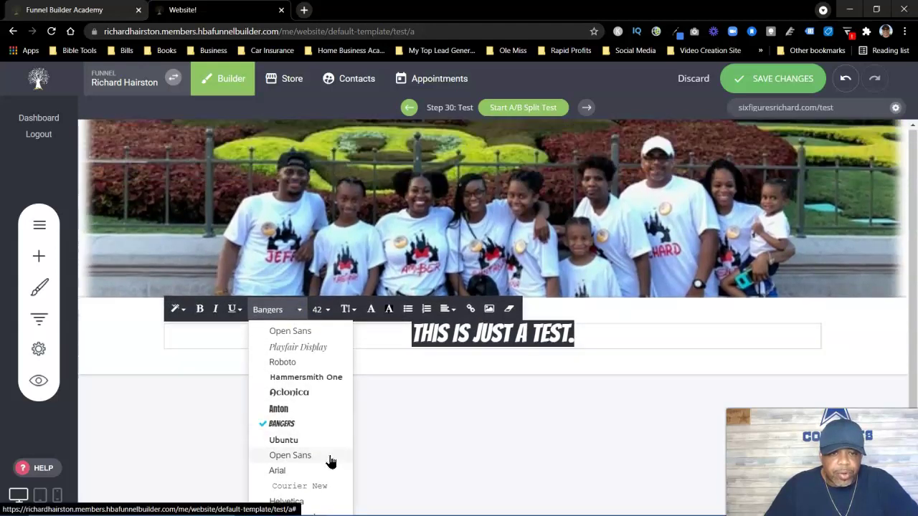
scroll(315, 451, down, 1)
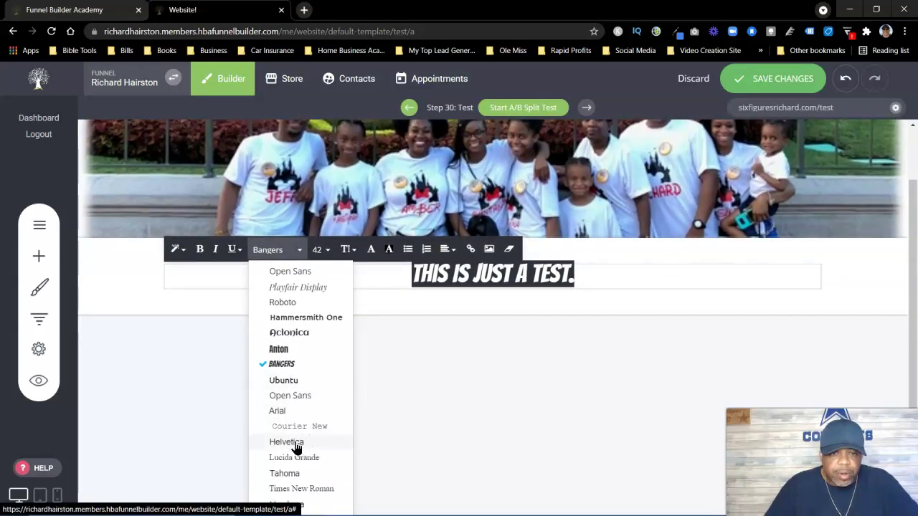
click(278, 411)
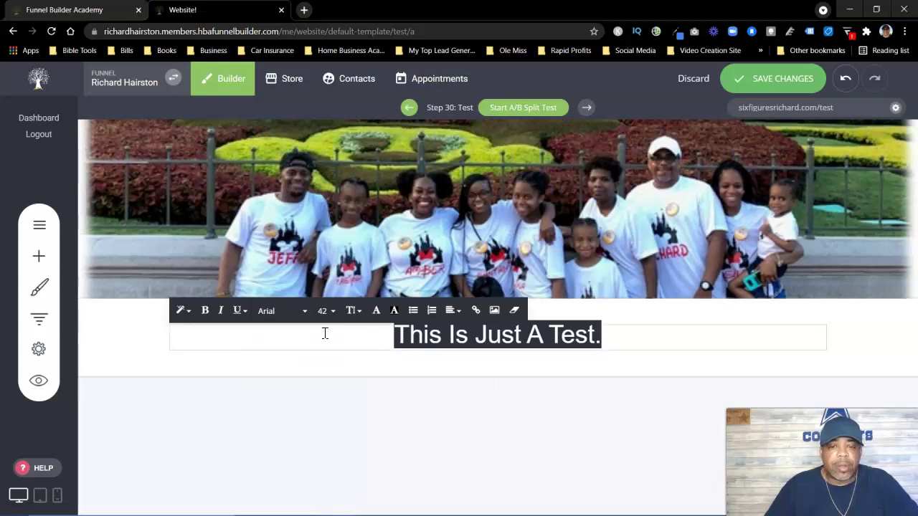
click(326, 311)
click(380, 427)
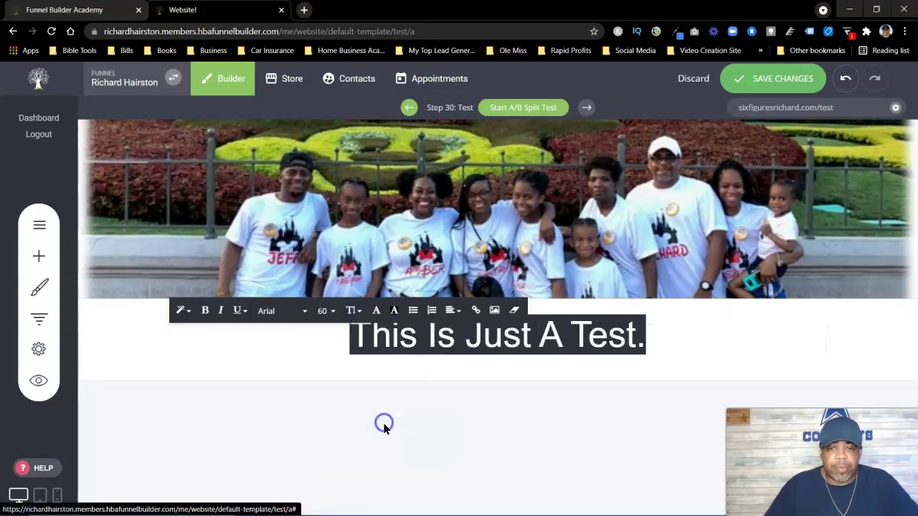
click(713, 342)
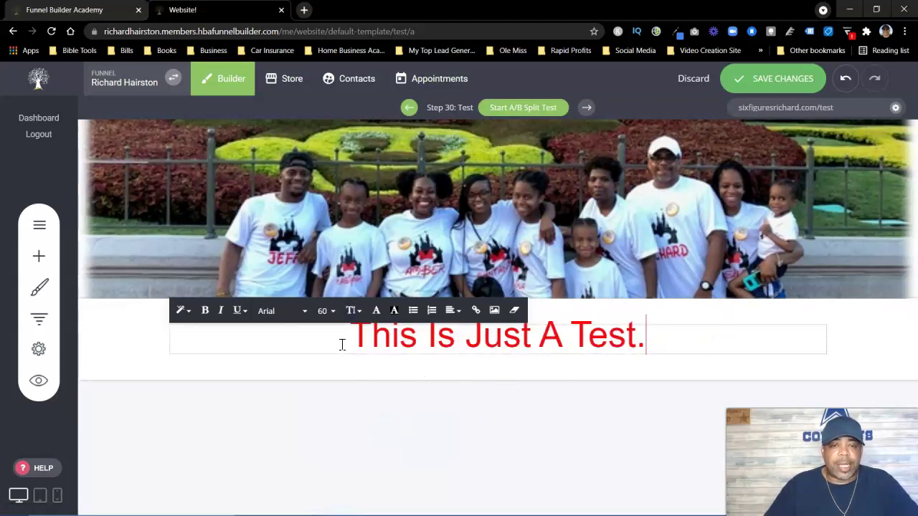
Make the "This Is Just A Test." text bold and italic, and look at the available paragraph formats
triple_click(649, 342)
click(205, 313)
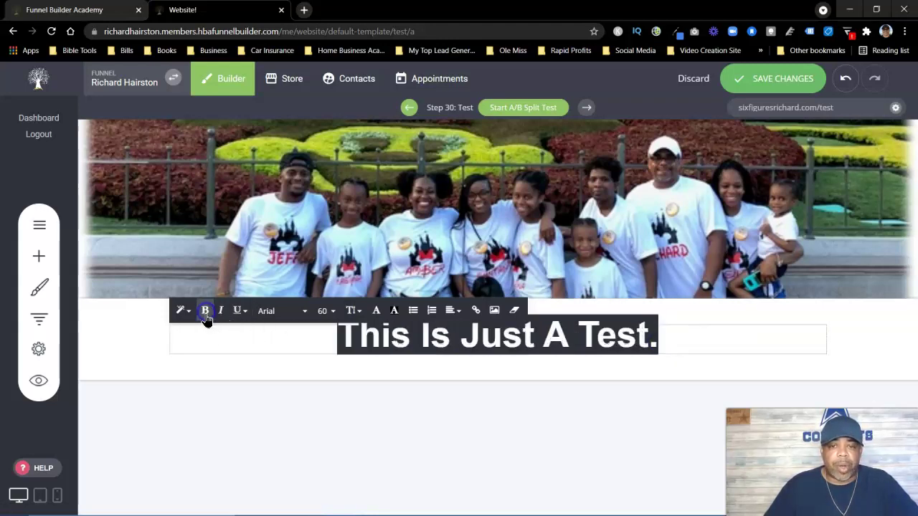
click(220, 311)
click(180, 310)
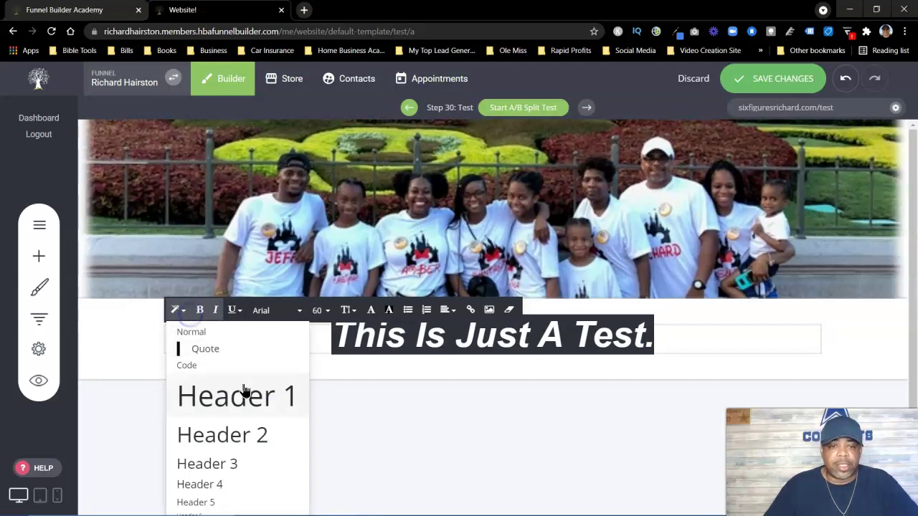
click(717, 343)
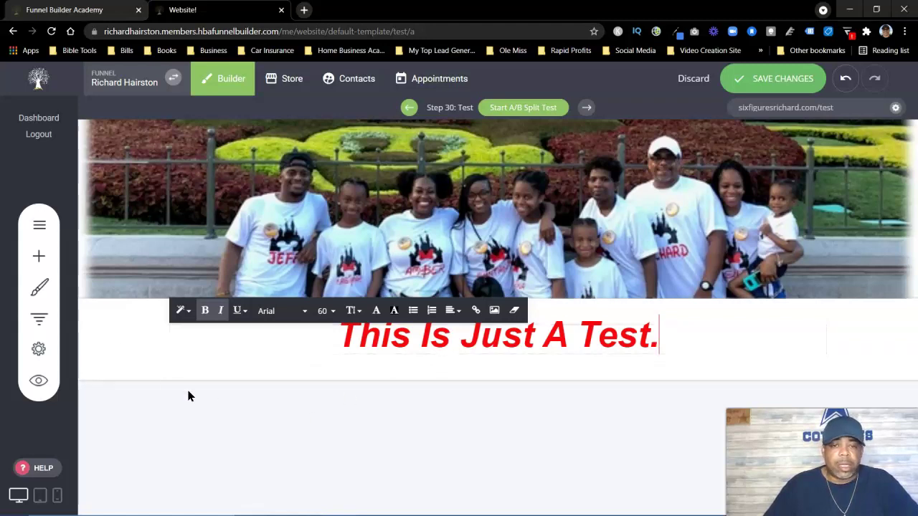
click(366, 411)
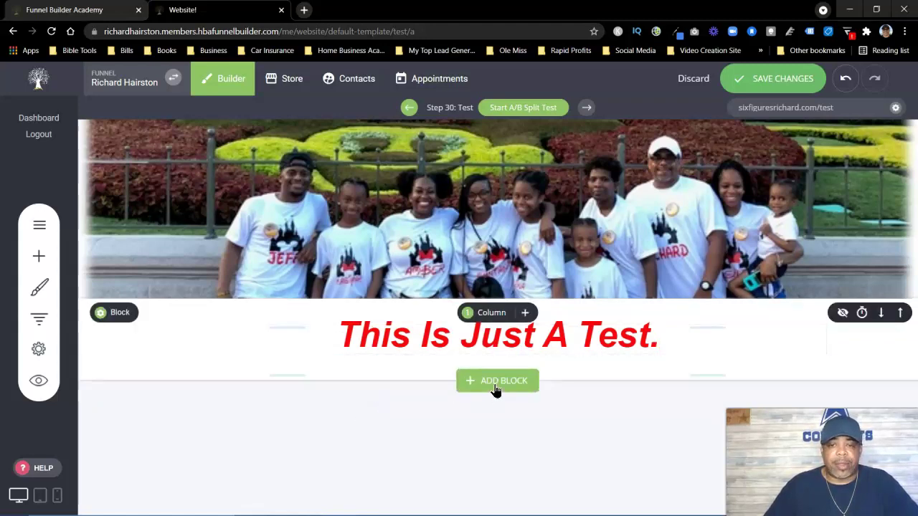
Add an empty block below the "This Is Just A Test." text and place a form widget in it
click(495, 383)
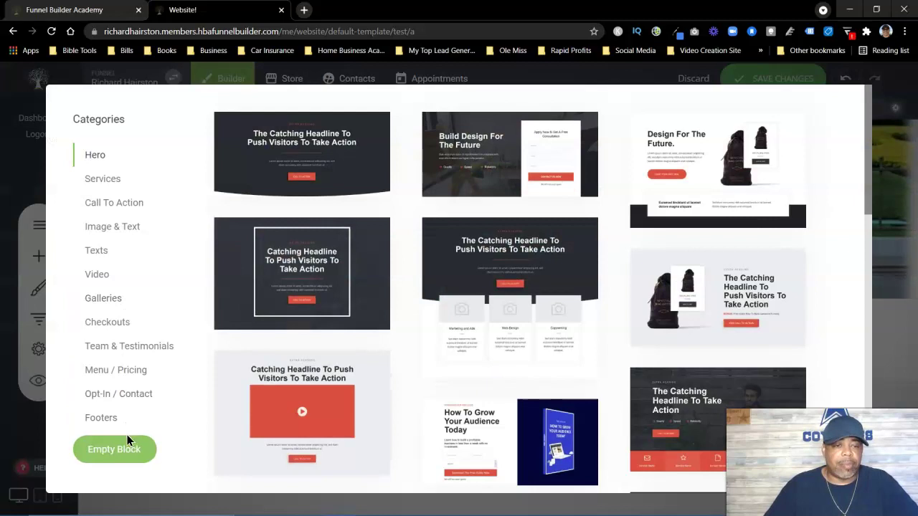
click(124, 446)
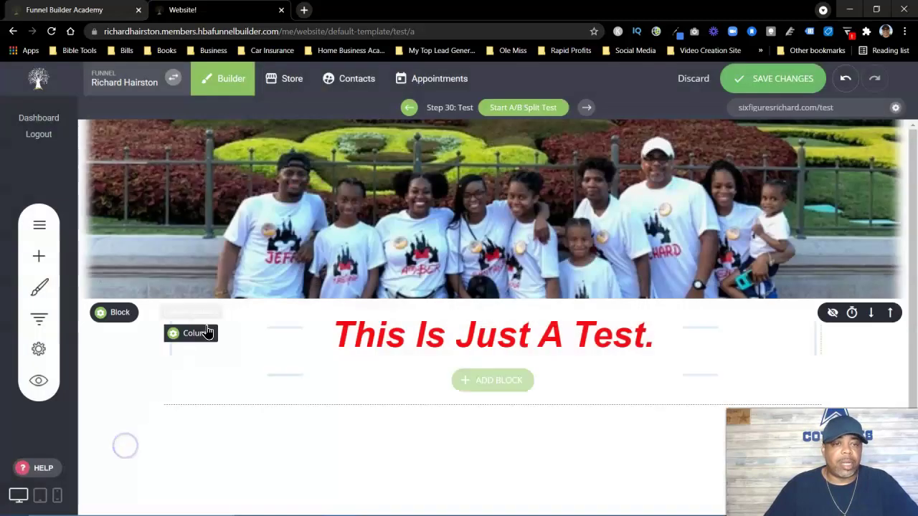
click(35, 262)
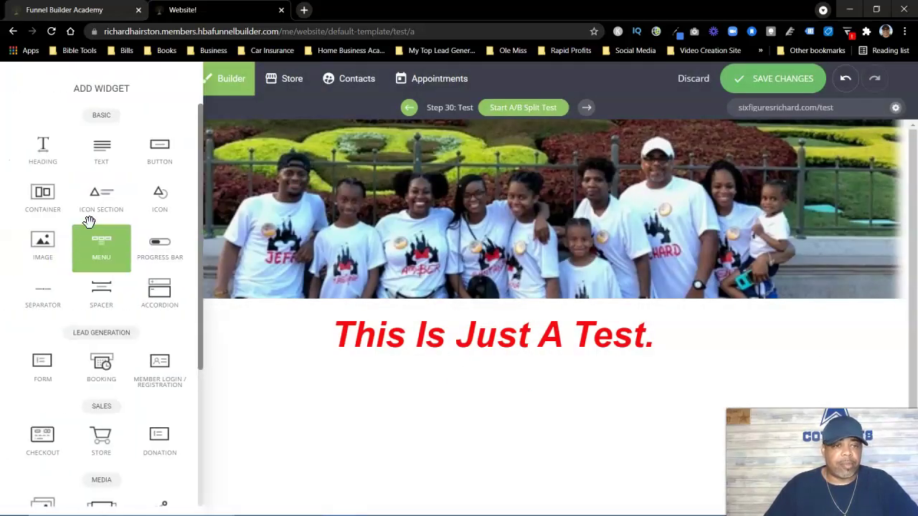
scroll(86, 294, down, 2)
drag(46, 247, 506, 432)
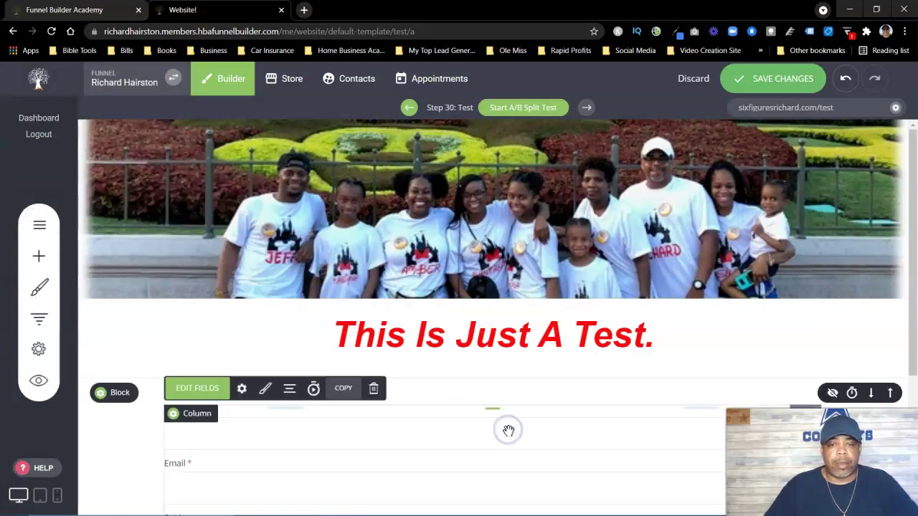
Delete the Message and Subject fields from the form and add the Phone CRM property as a field
drag(687, 230, 217, 142)
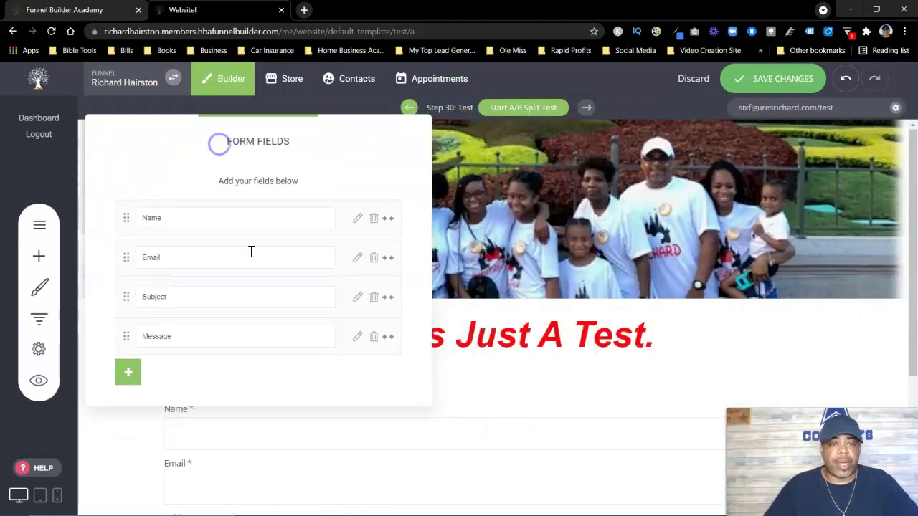
click(374, 341)
click(483, 280)
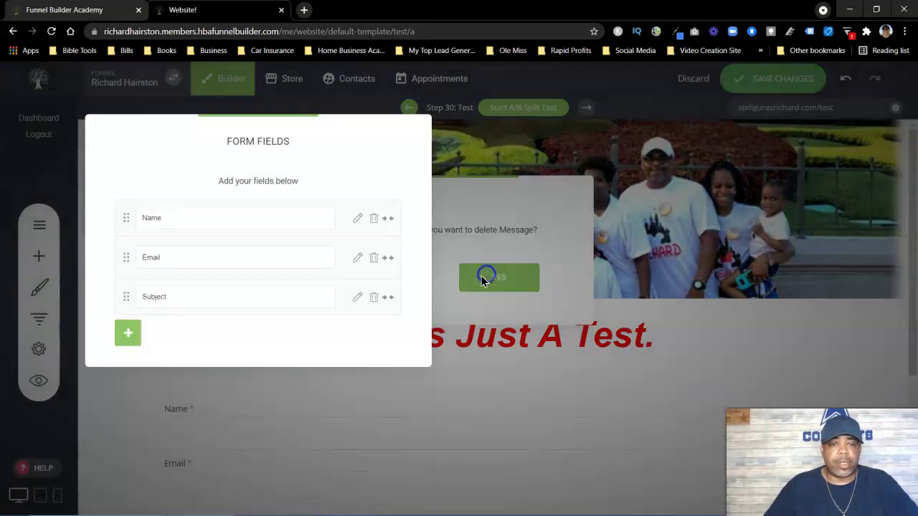
click(372, 296)
click(485, 283)
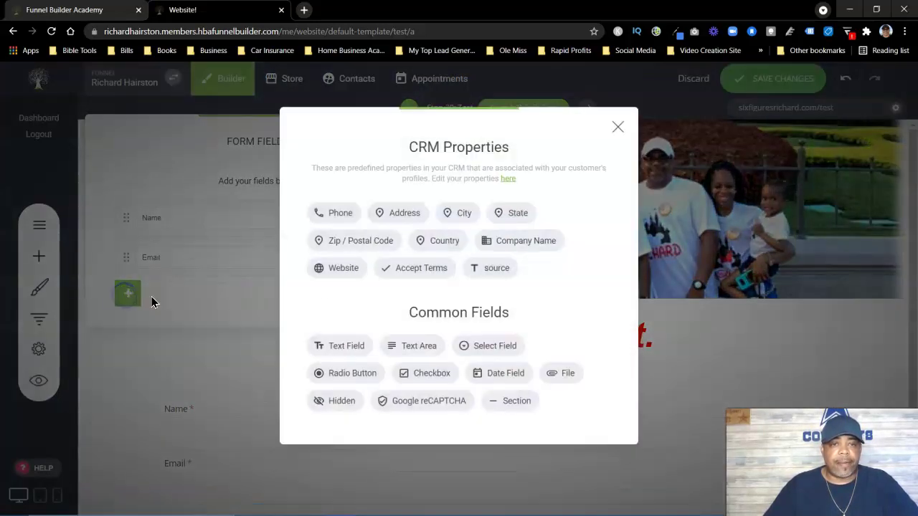
click(340, 215)
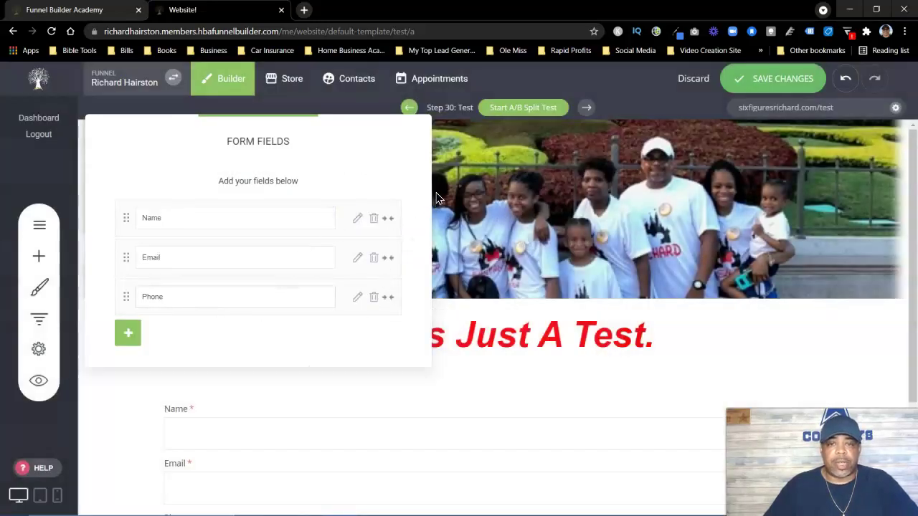
click(649, 330)
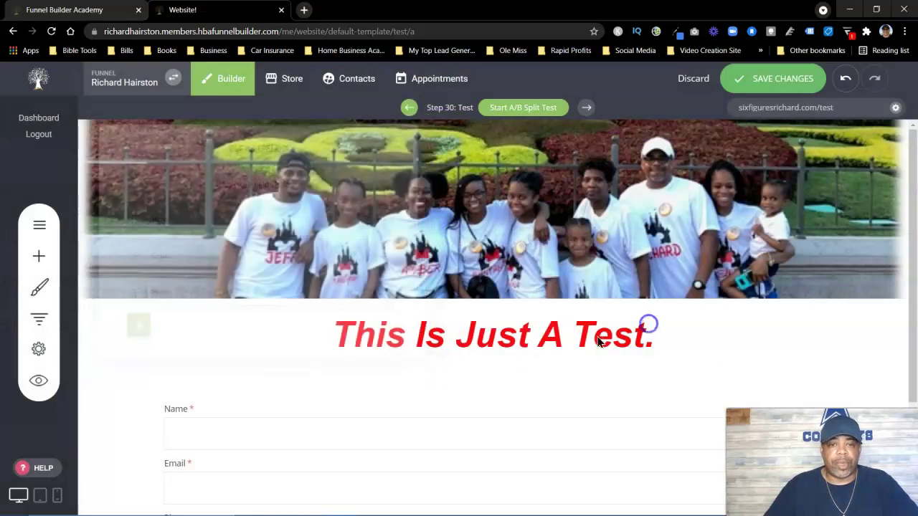
Examine the Name field's options and the form settings, including the link choices for the thank you page
scroll(492, 375, down, 2)
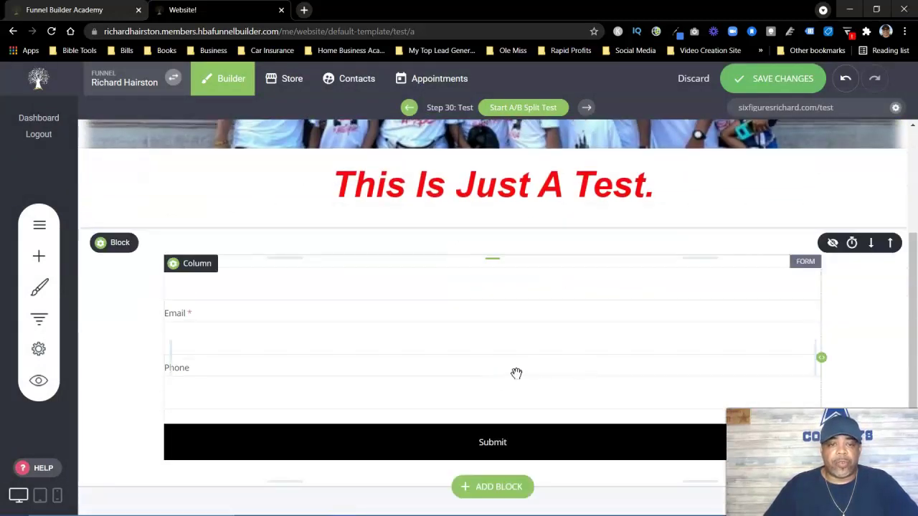
click(207, 241)
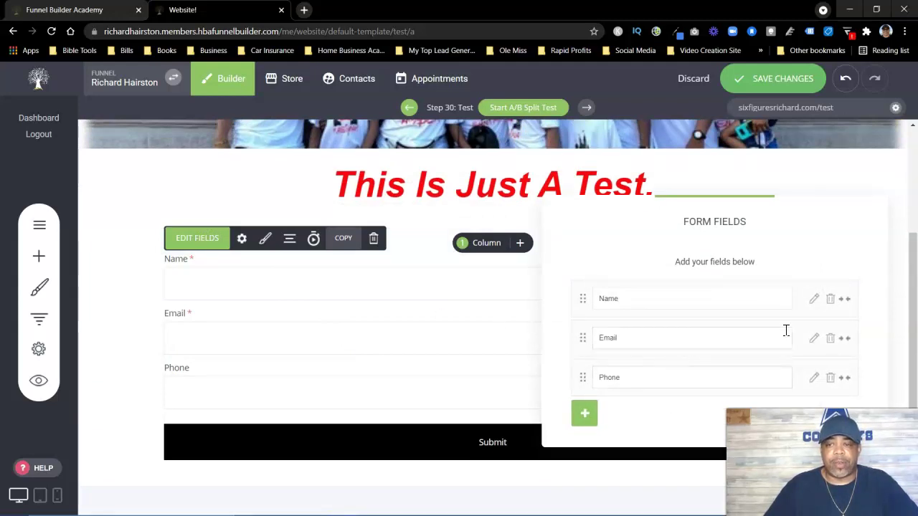
click(815, 302)
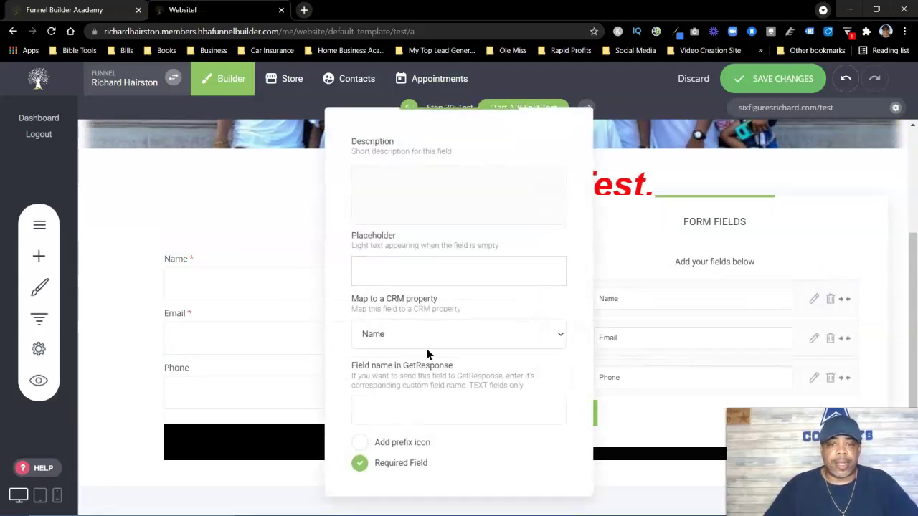
click(805, 231)
click(440, 296)
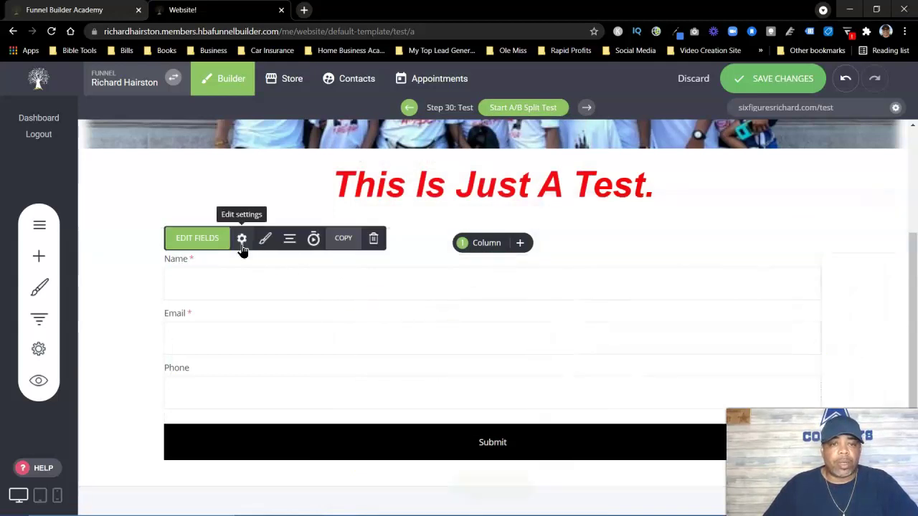
click(242, 243)
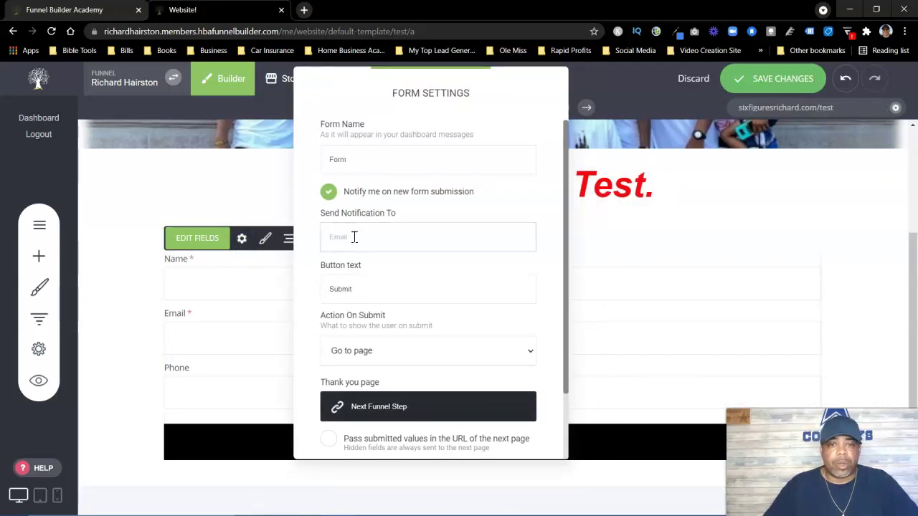
click(421, 409)
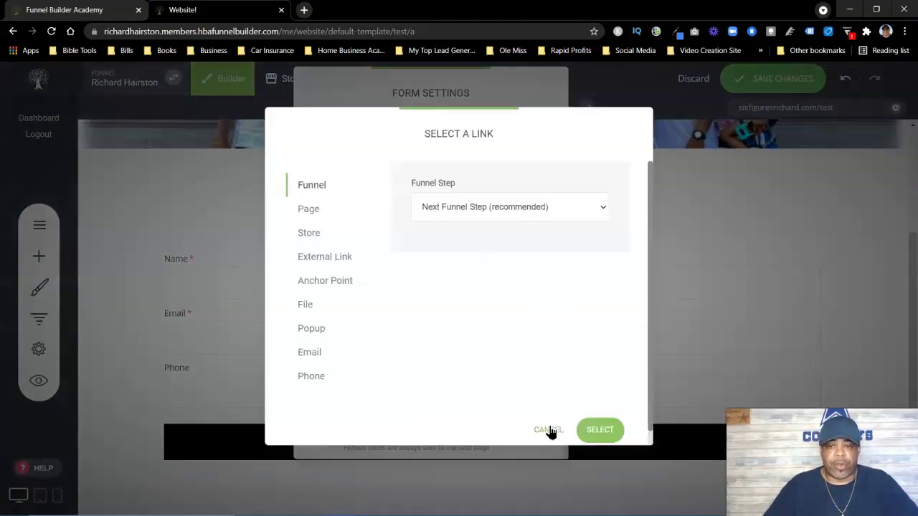
click(549, 431)
scroll(466, 343, down, 1)
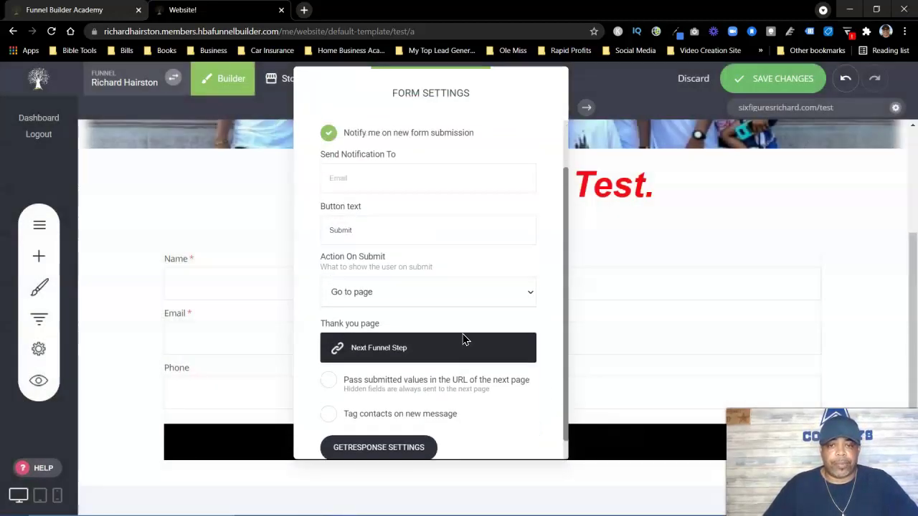
scroll(463, 339, down, 1)
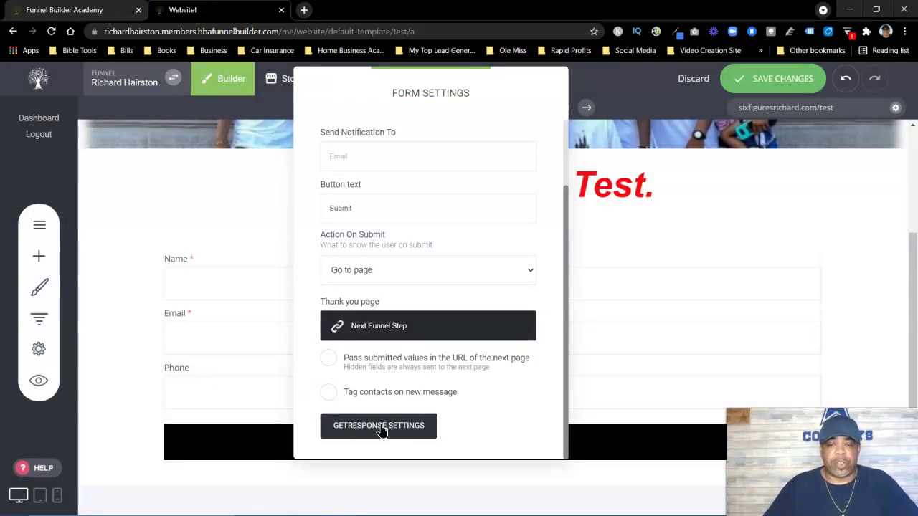
click(682, 253)
click(462, 355)
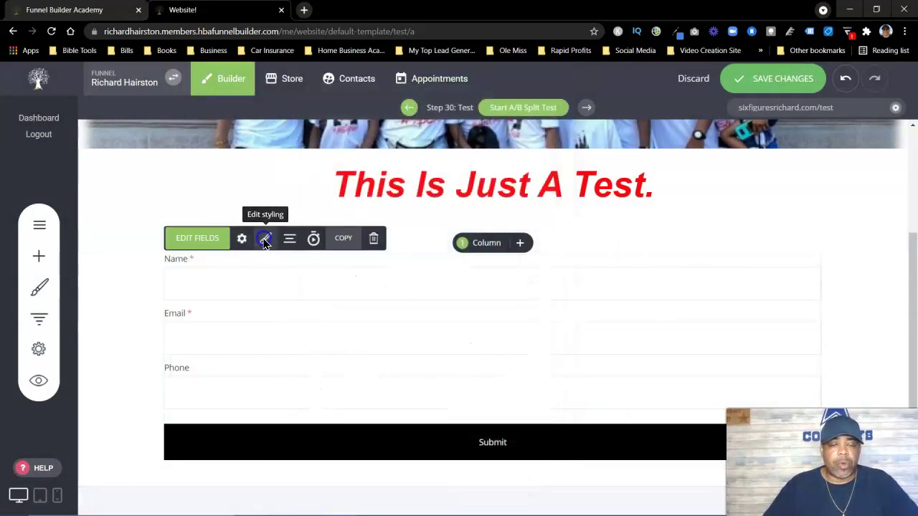
Set the form's Submit button color to red FF0007 with an opacity of about 0.49
click(265, 239)
drag(698, 208, 240, 160)
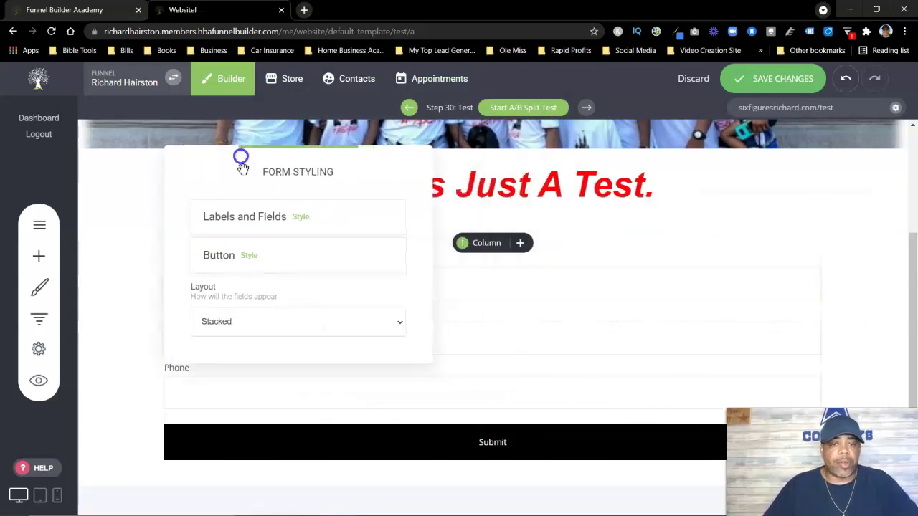
click(251, 257)
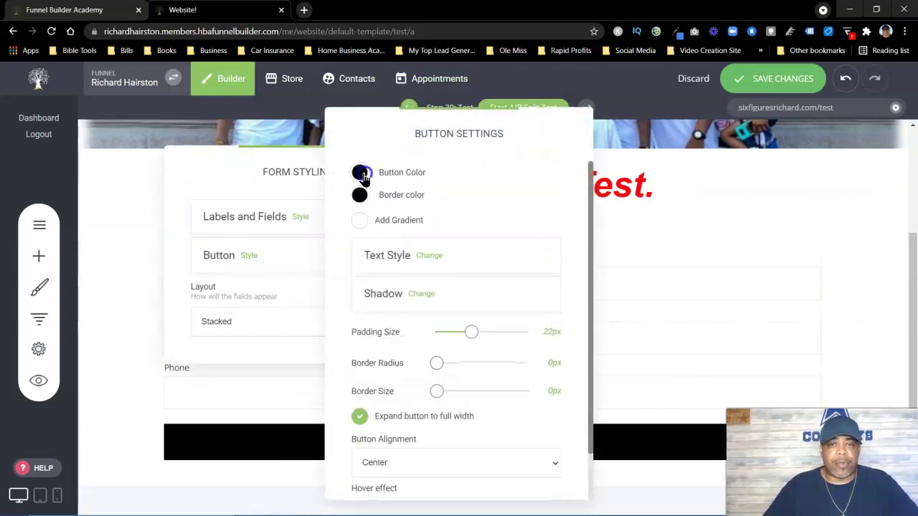
click(362, 174)
drag(444, 151, 144, 127)
click(50, 164)
click(135, 351)
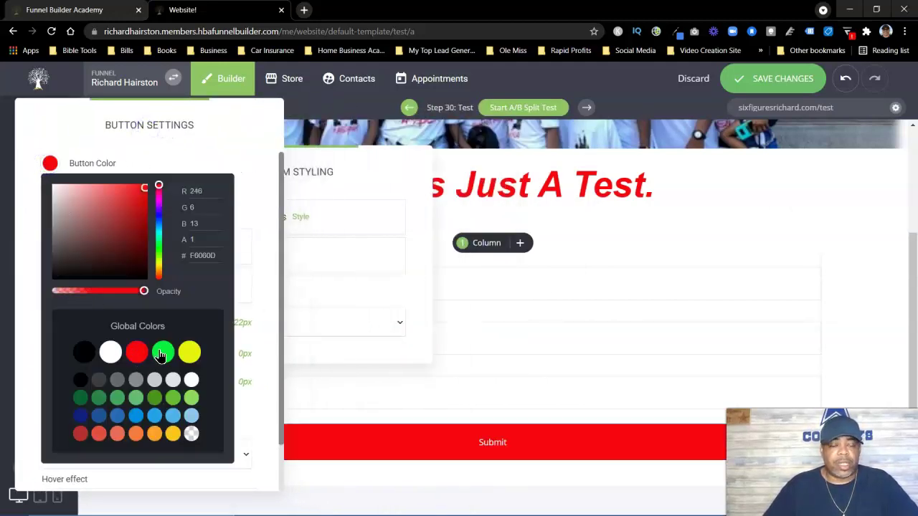
drag(144, 292, 97, 292)
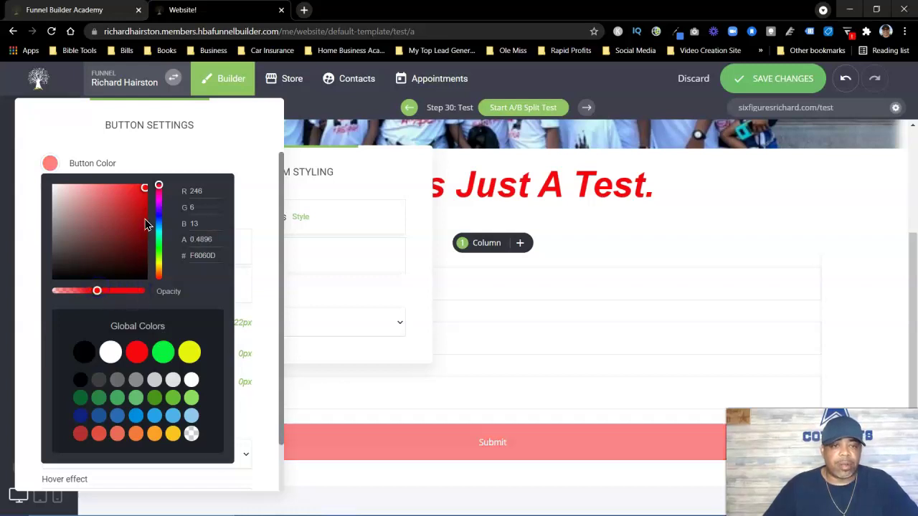
mouse_move(145, 194)
mouse_down()
mouse_move(136, 207)
mouse_move(154, 186)
mouse_up()
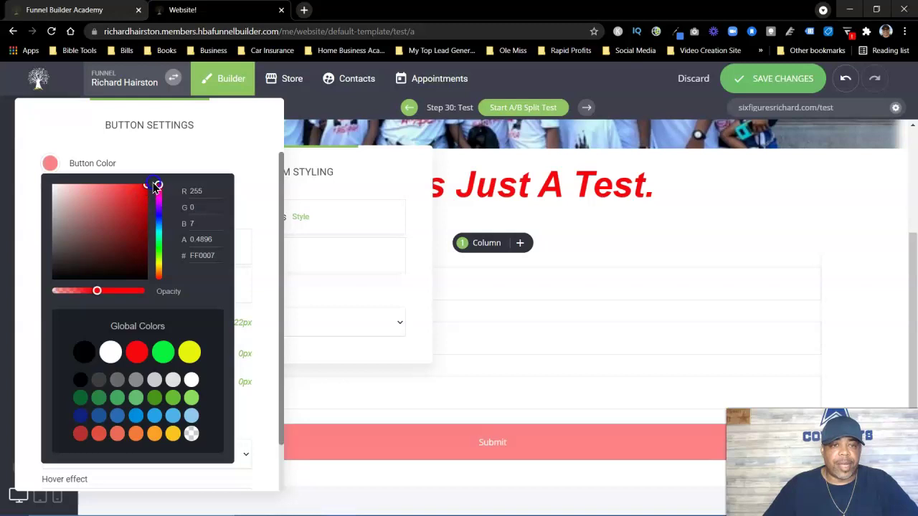
click(257, 278)
Style the Submit button's text as bold Arial with a font size of 37px
click(121, 246)
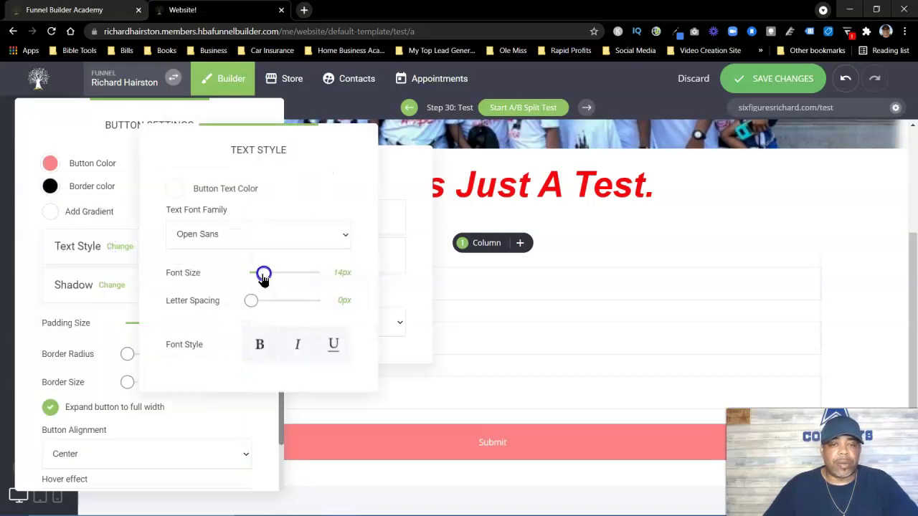
drag(263, 275, 286, 273)
click(260, 343)
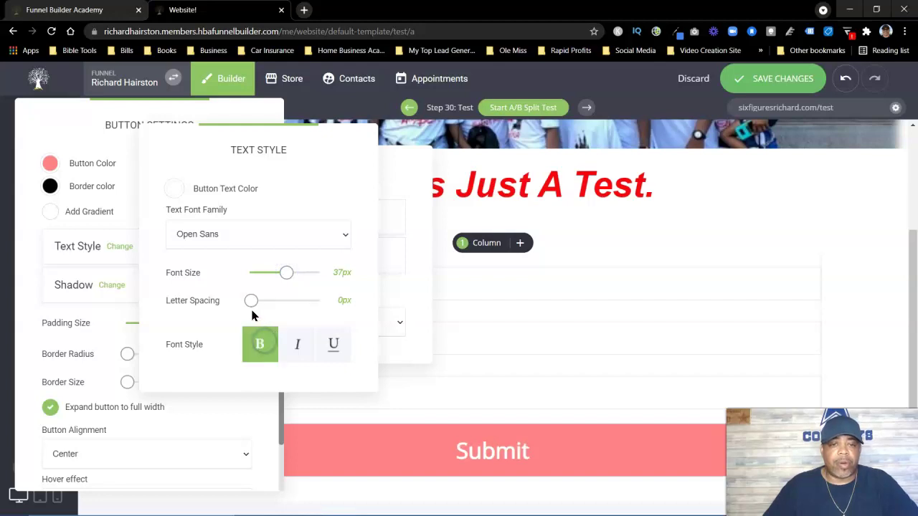
drag(252, 306, 226, 301)
click(227, 237)
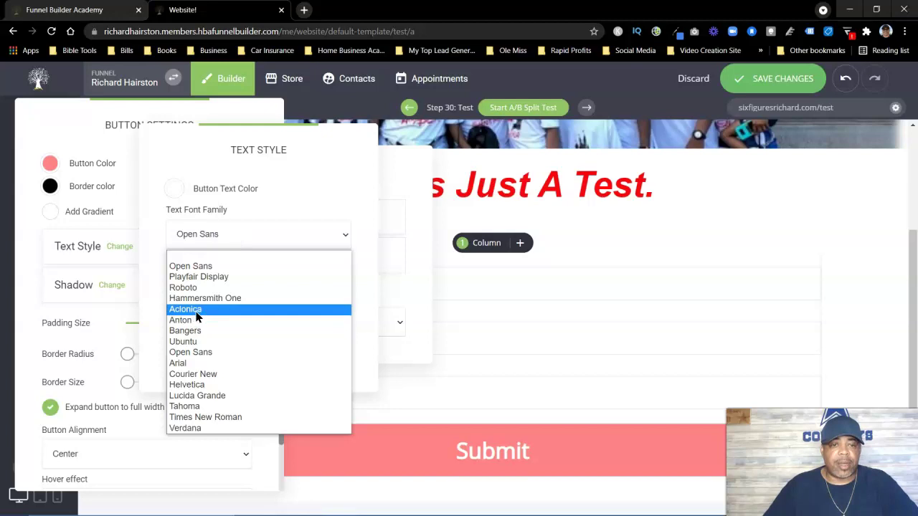
click(188, 364)
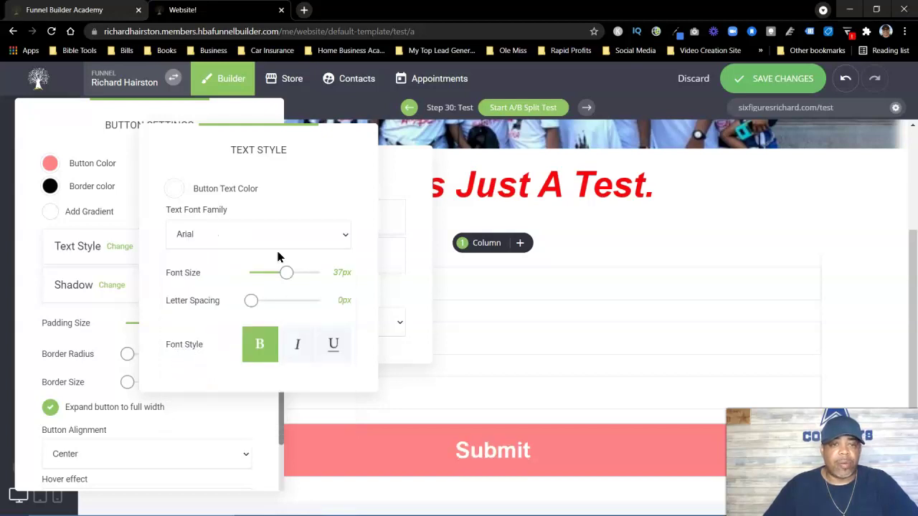
Try black and green 64BD2E for the Submit button's text color, and return it to white
click(176, 190)
click(208, 378)
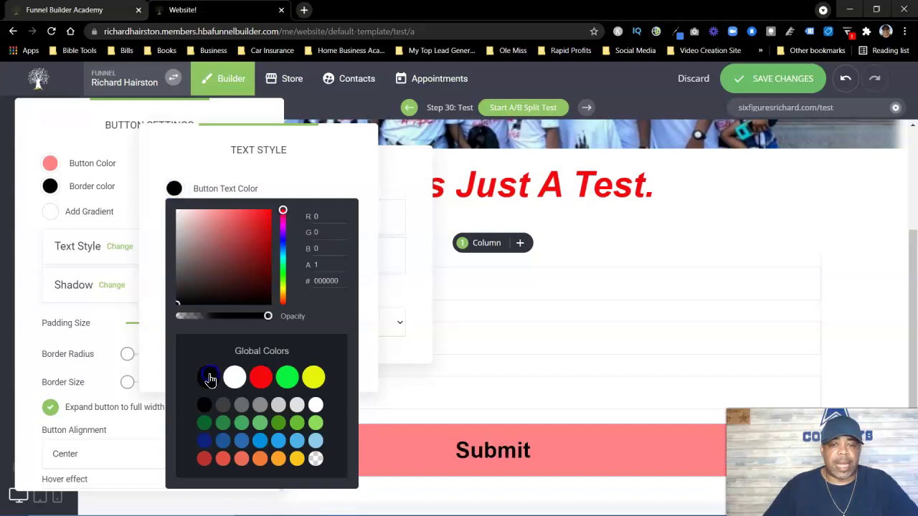
click(298, 425)
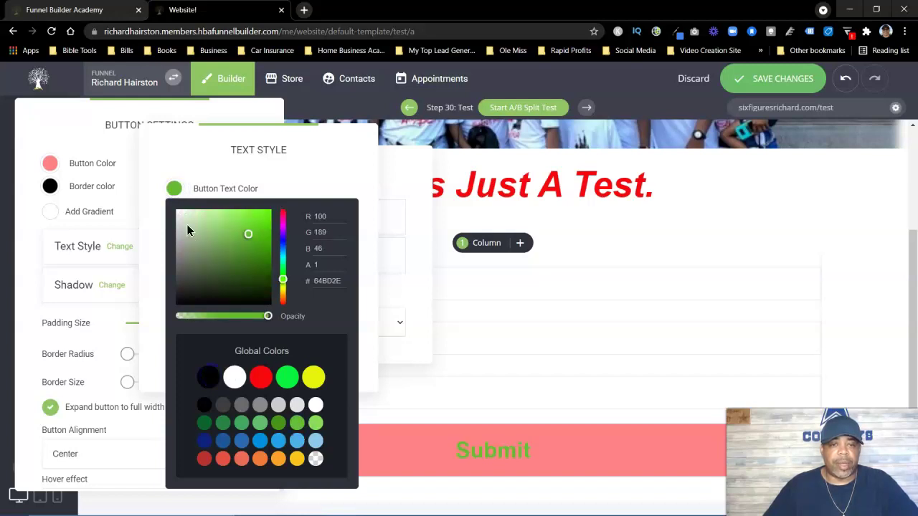
click(239, 379)
click(344, 188)
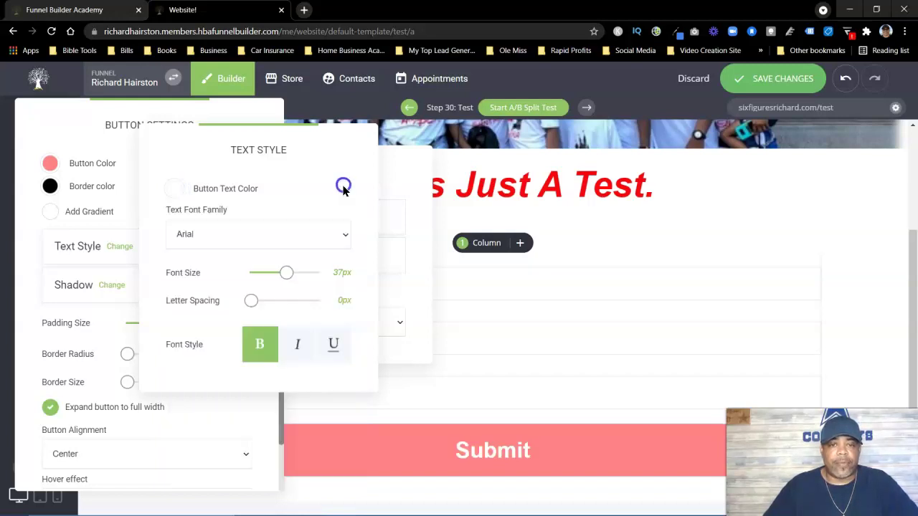
Set the Submit button's padding size to 10px and its border radius to 14px
click(119, 157)
drag(161, 326, 141, 321)
drag(126, 353, 150, 356)
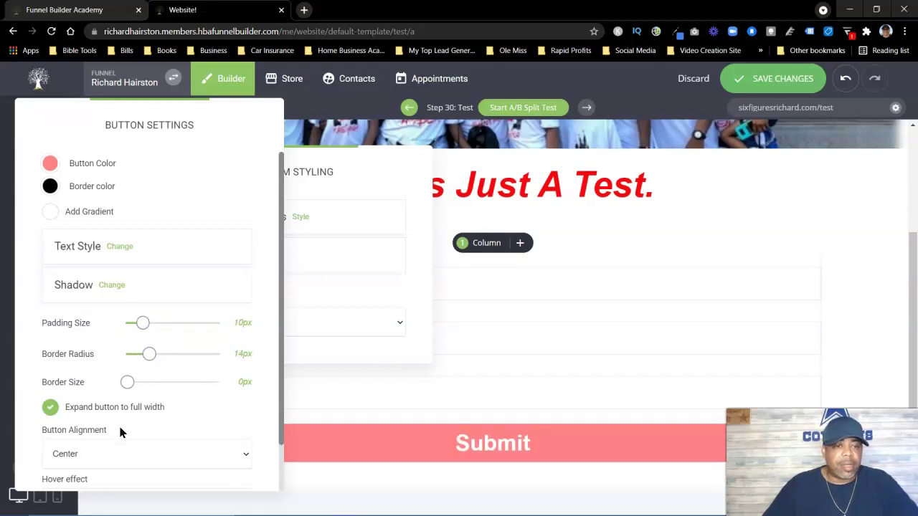
Try the Grow hover effect on the Submit button, and switch it to Slide color to the right
scroll(172, 402, down, 1)
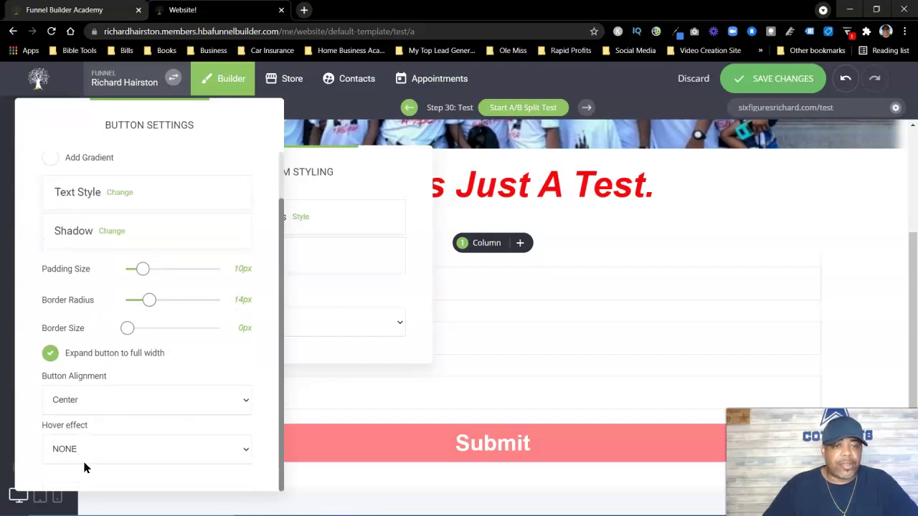
click(87, 450)
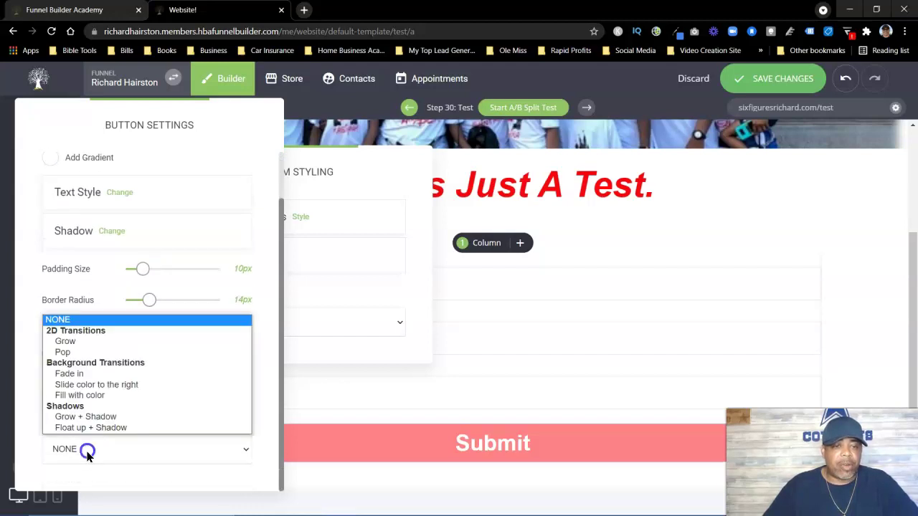
click(74, 343)
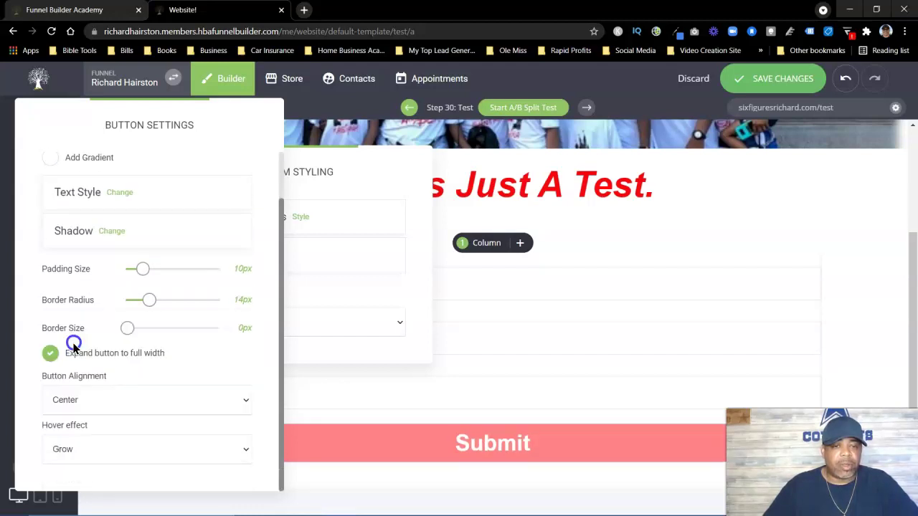
click(94, 461)
click(99, 388)
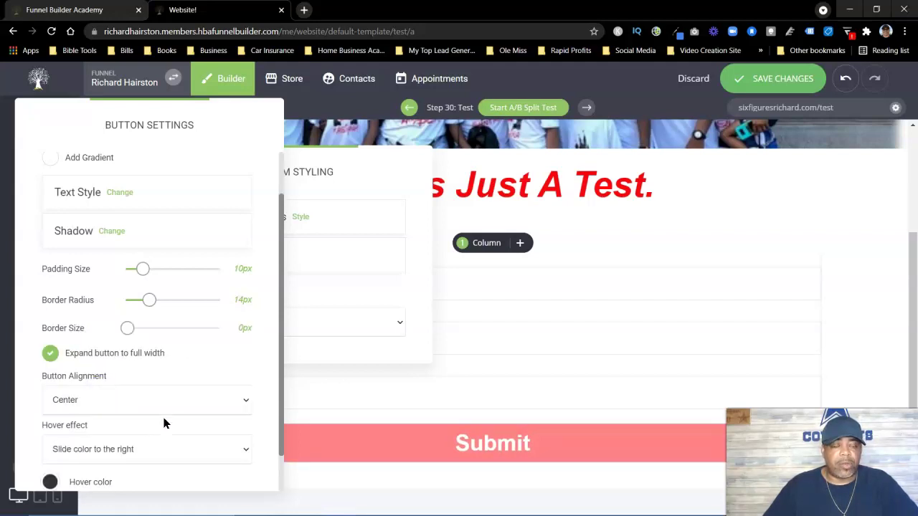
Set the Submit button's hover color to dark green from the global colors and close the button settings
scroll(164, 423, down, 1)
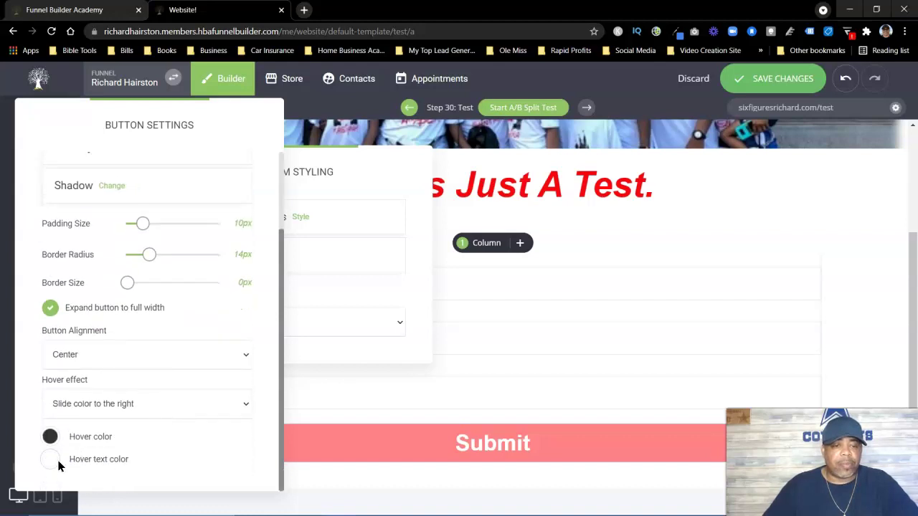
scroll(68, 458, up, 1)
scroll(57, 456, down, 1)
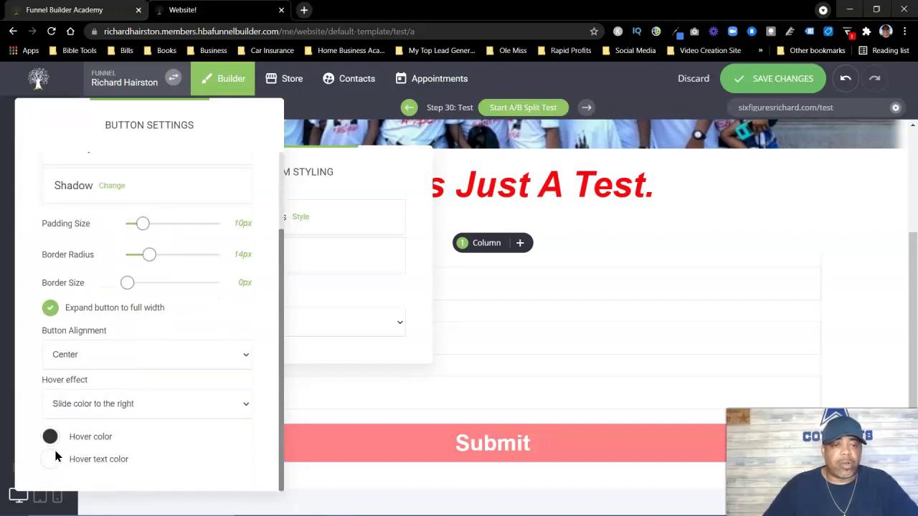
click(50, 437)
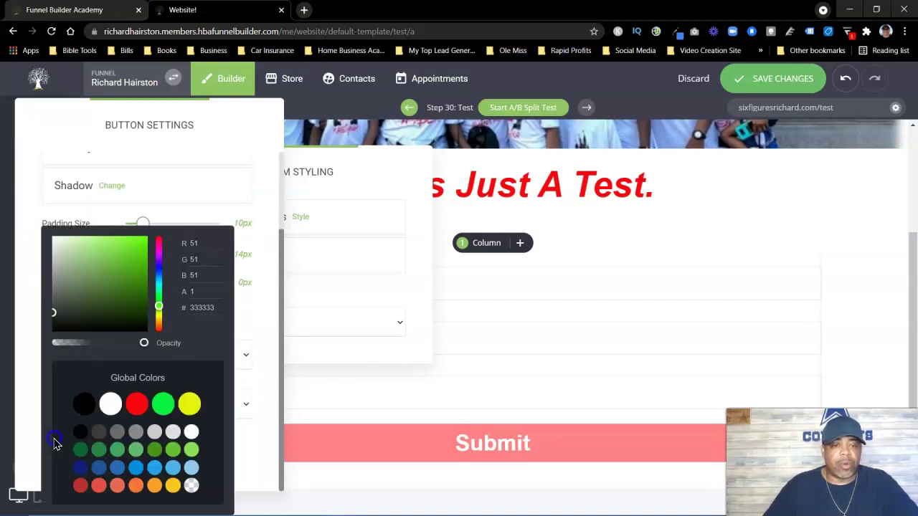
click(157, 452)
click(256, 324)
click(227, 148)
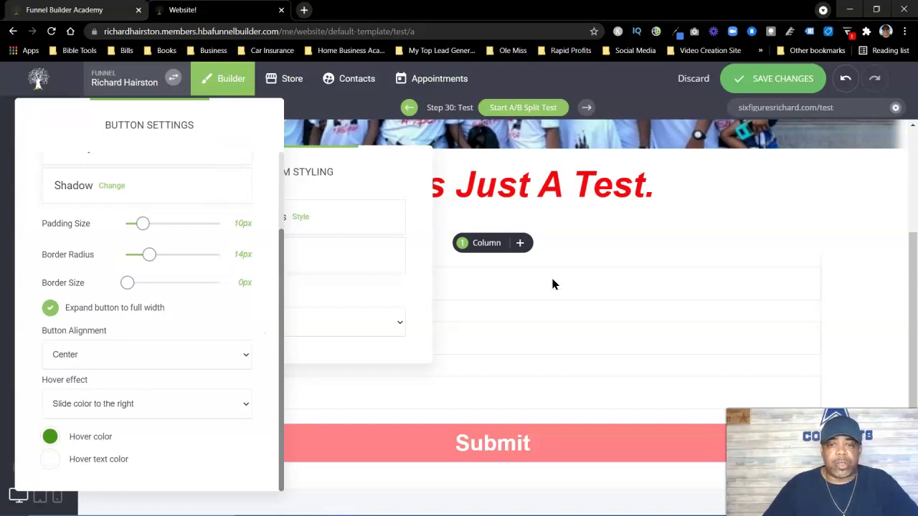
click(609, 242)
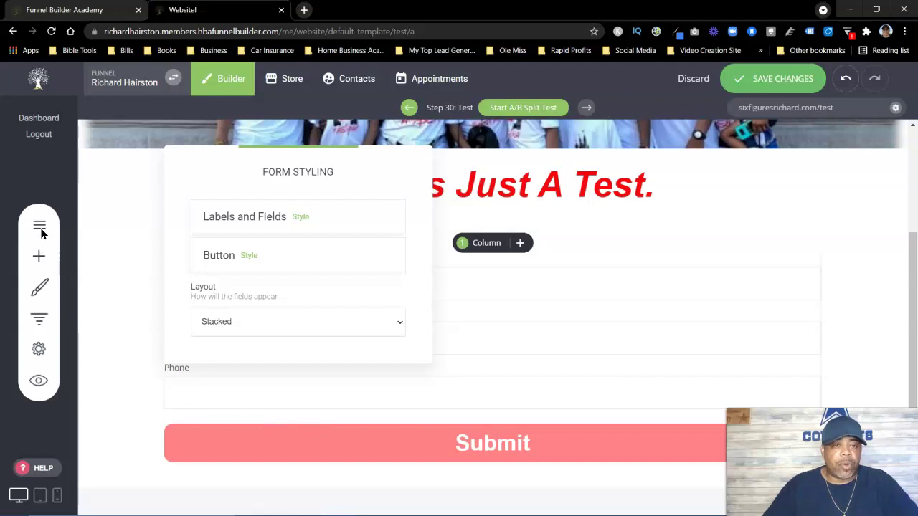
Place a text widget directly below the form's Submit button
click(39, 259)
click(40, 256)
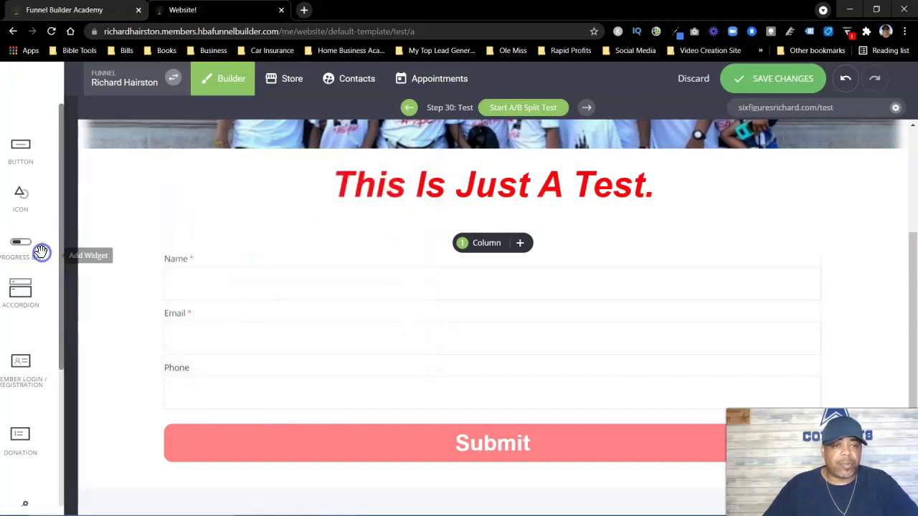
drag(98, 159, 502, 483)
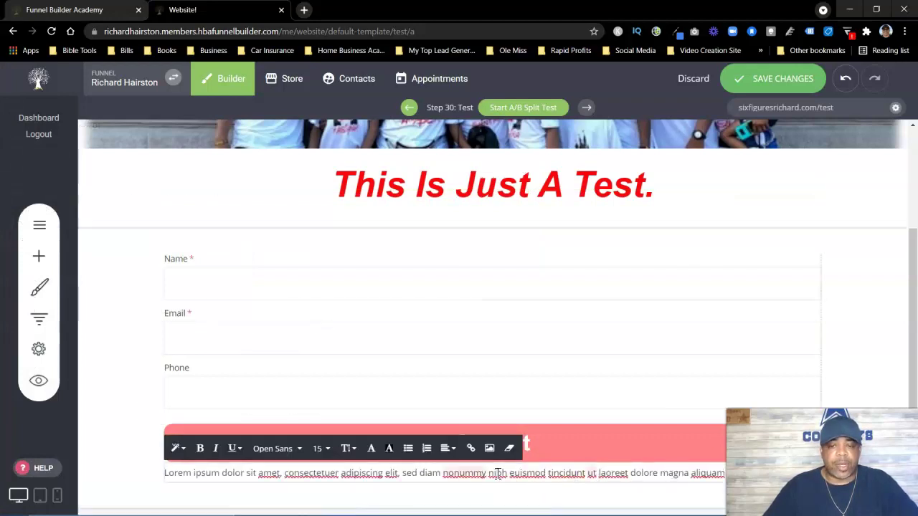
Narrow the form to about 715px wide and center-align it in its block
scroll(327, 381, down, 1)
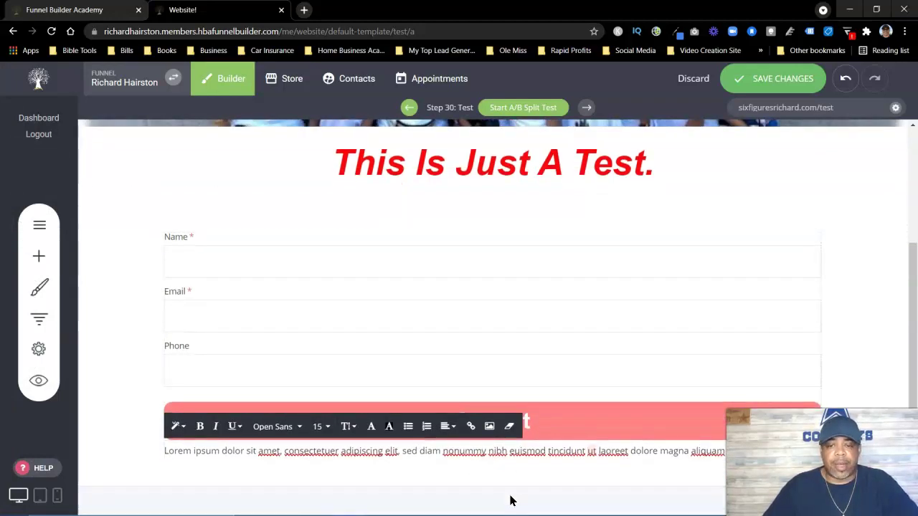
click(567, 344)
drag(820, 337, 586, 338)
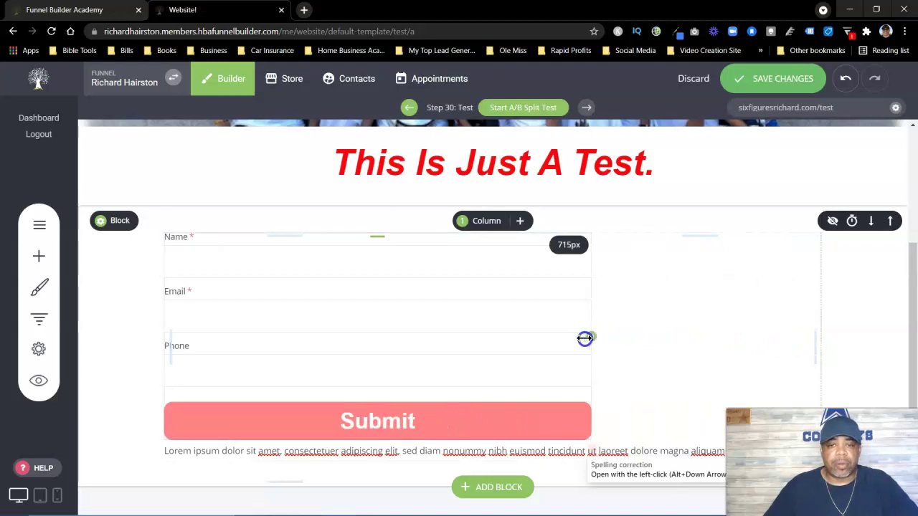
click(290, 218)
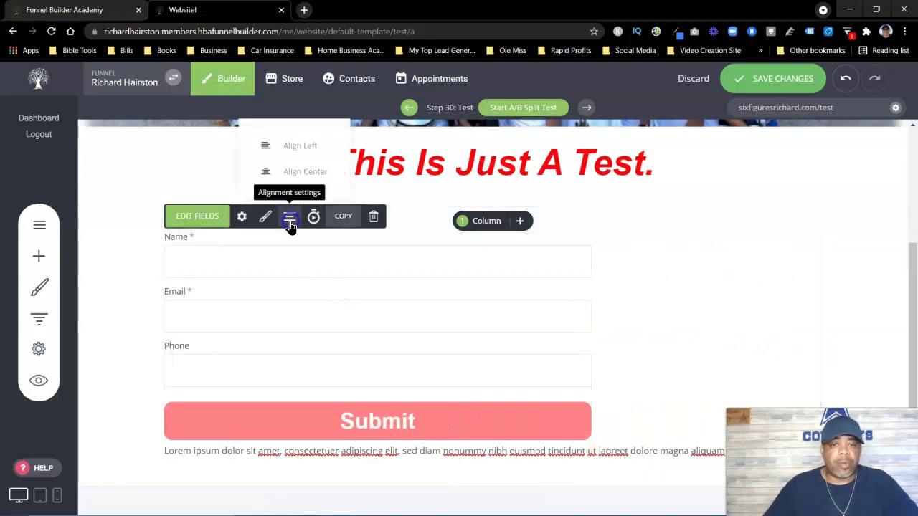
click(294, 172)
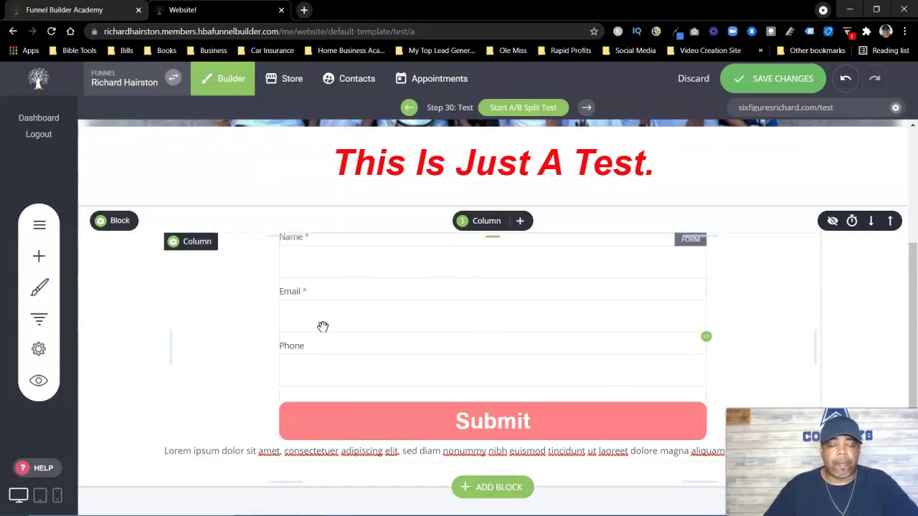
Add an empty block below the form block and place a video widget in it
click(481, 487)
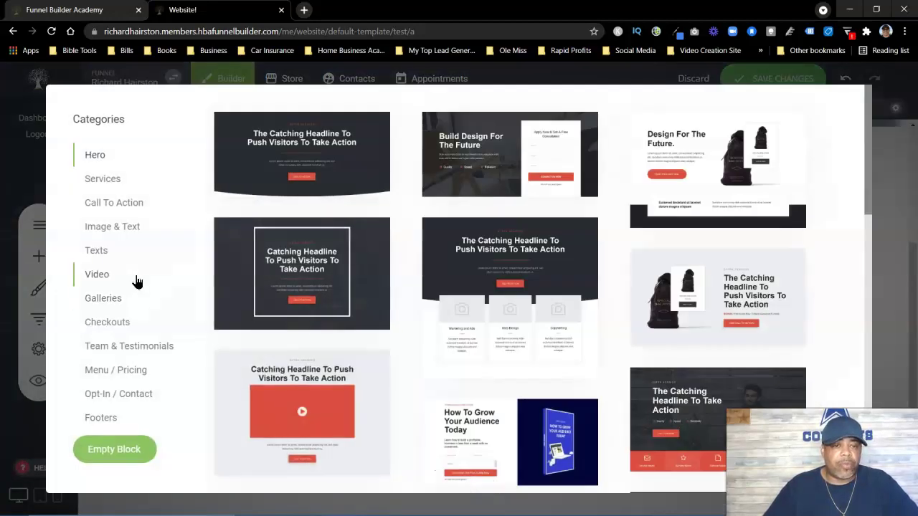
click(114, 446)
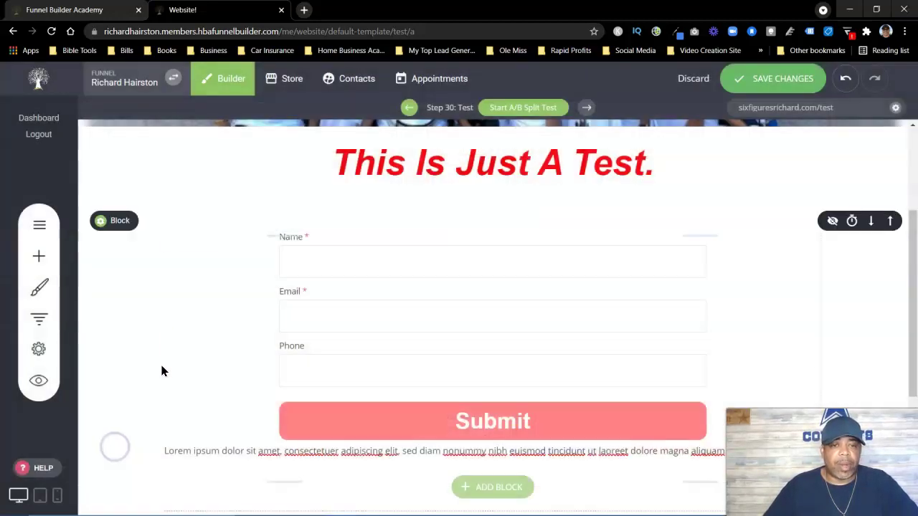
click(39, 256)
scroll(104, 246, down, 3)
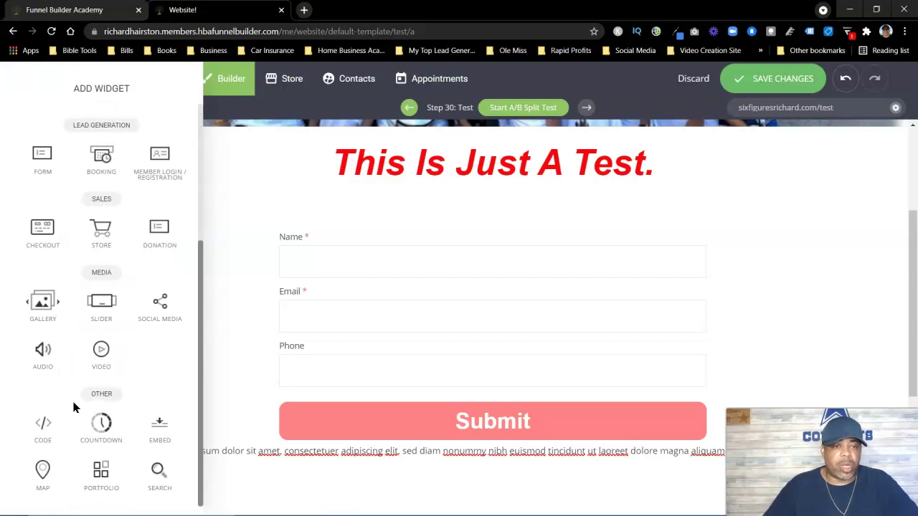
drag(100, 362, 498, 500)
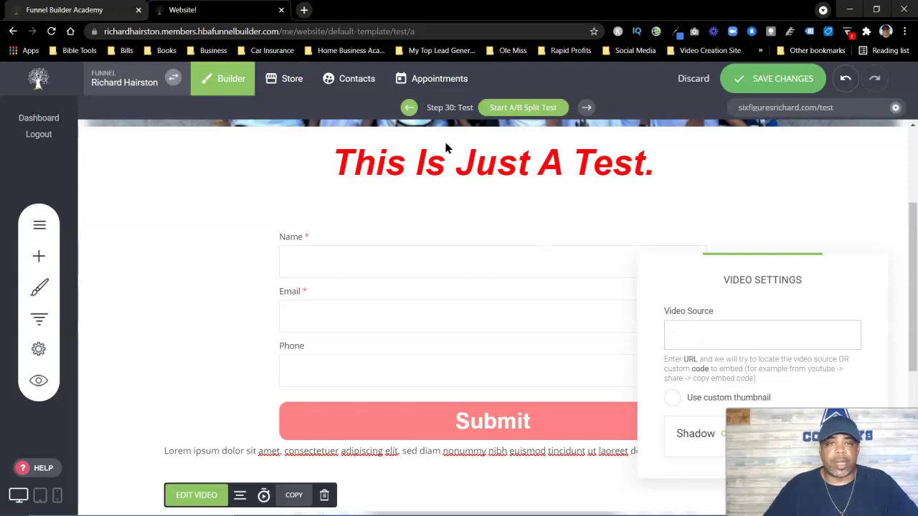
Open YouTube in a new browser tab and copy the link of the "How I created $ 1,488 recurring income with affiliate marketing" video
click(304, 10)
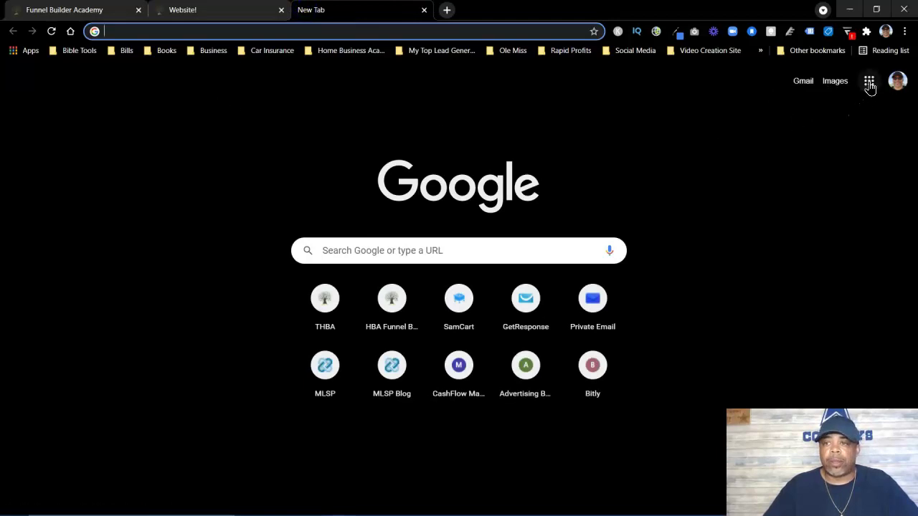
click(869, 82)
click(820, 129)
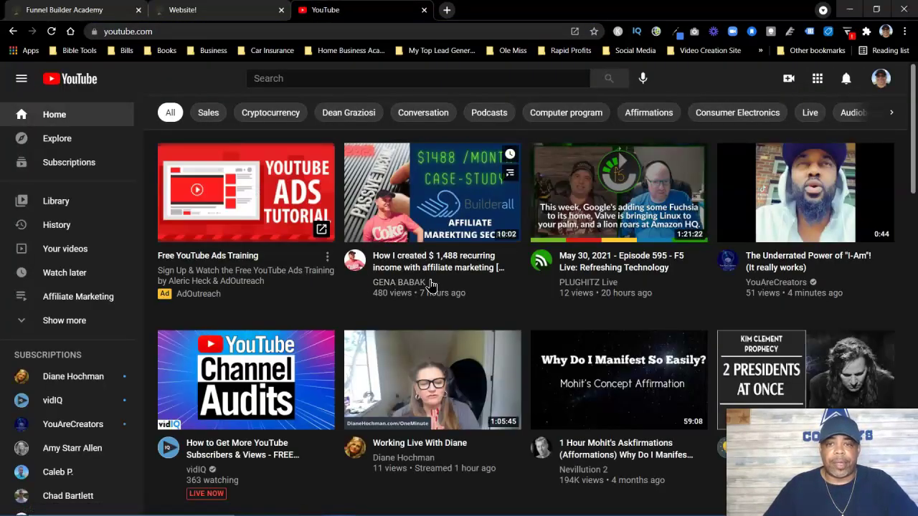
right_click(471, 266)
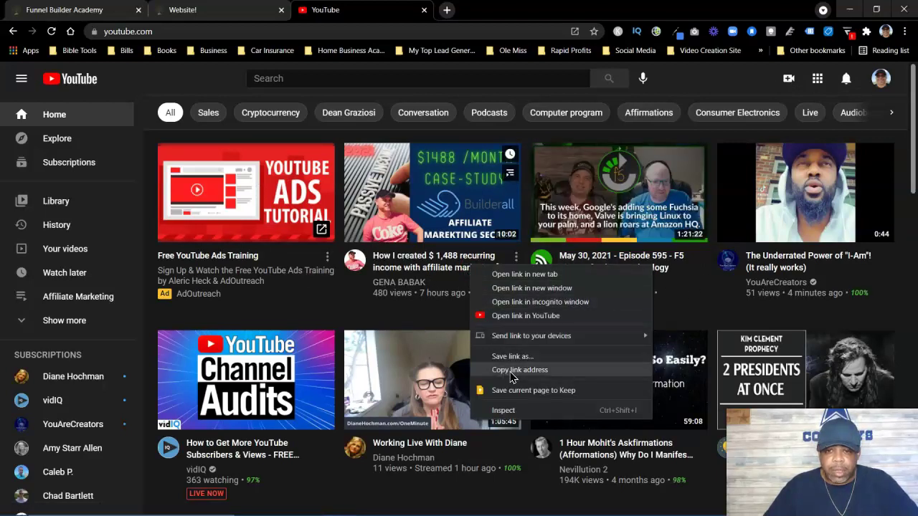
click(512, 370)
Return to the page builder, paste the copied YouTube link as the video source, and save the page's changes
click(221, 14)
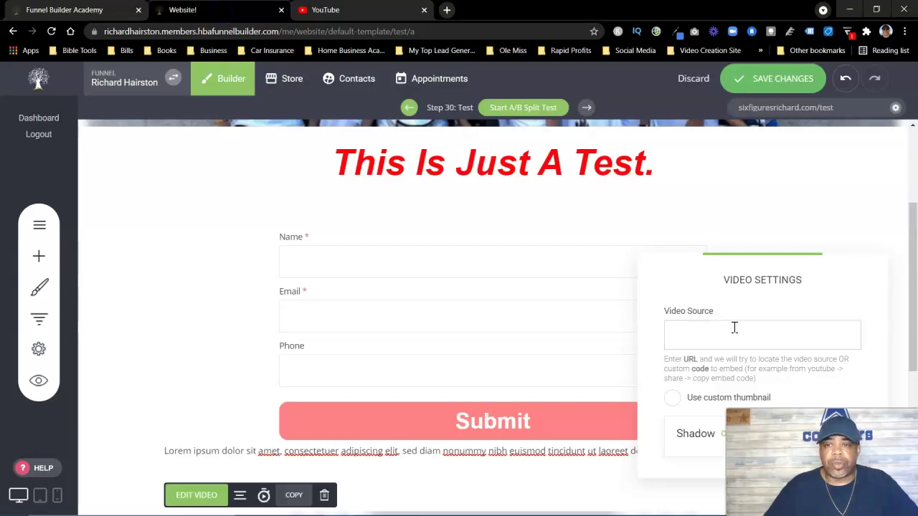
right_click(678, 334)
click(714, 244)
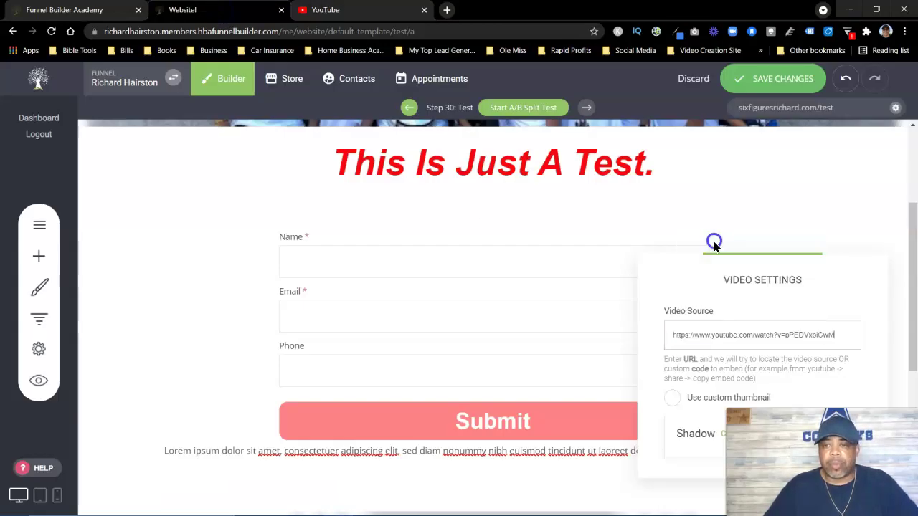
click(851, 219)
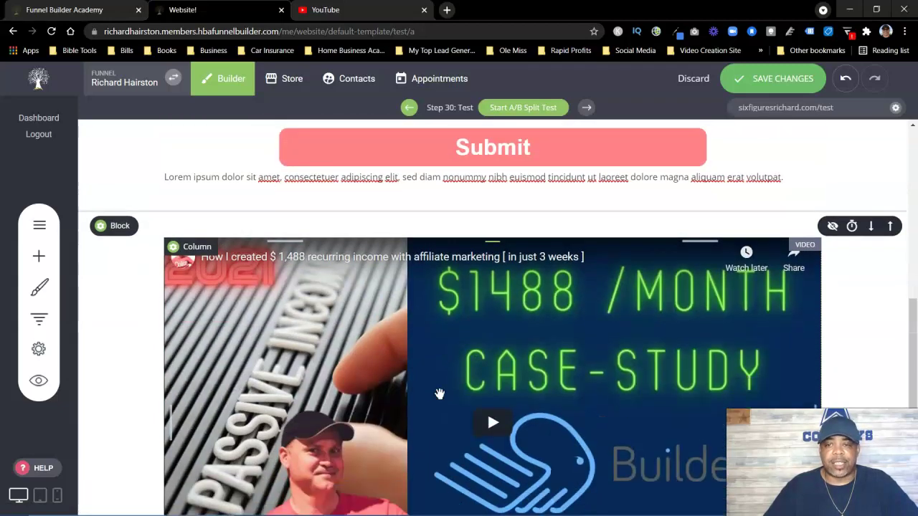
scroll(502, 373, up, 10)
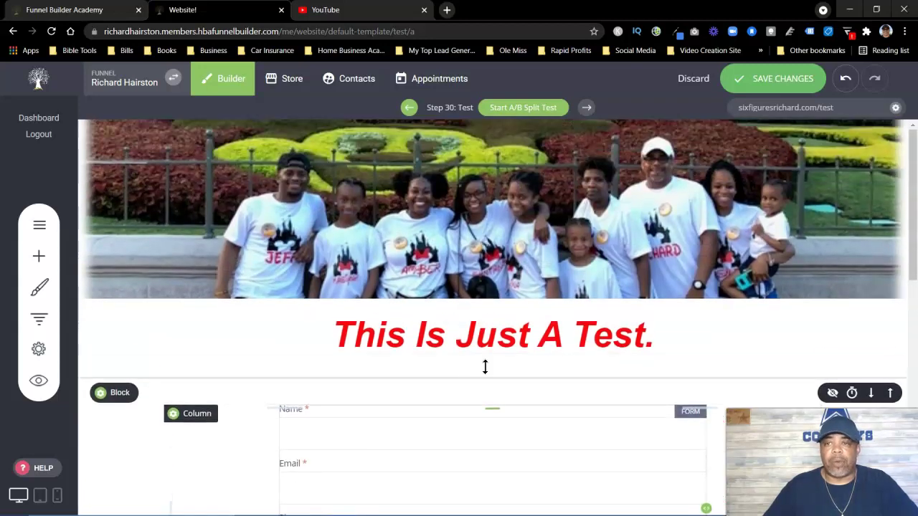
click(779, 80)
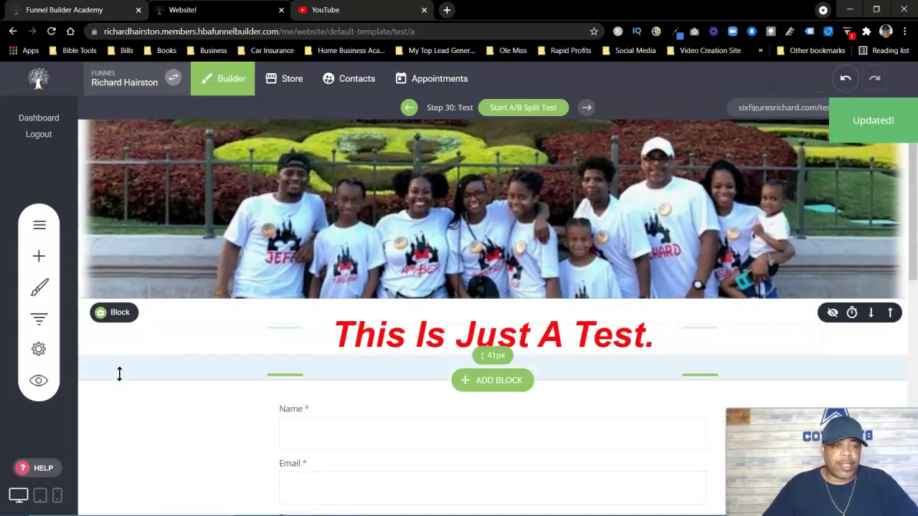
Review the whole Test page in a separate preview tab, check it at its public link too, and close both tabs
click(39, 385)
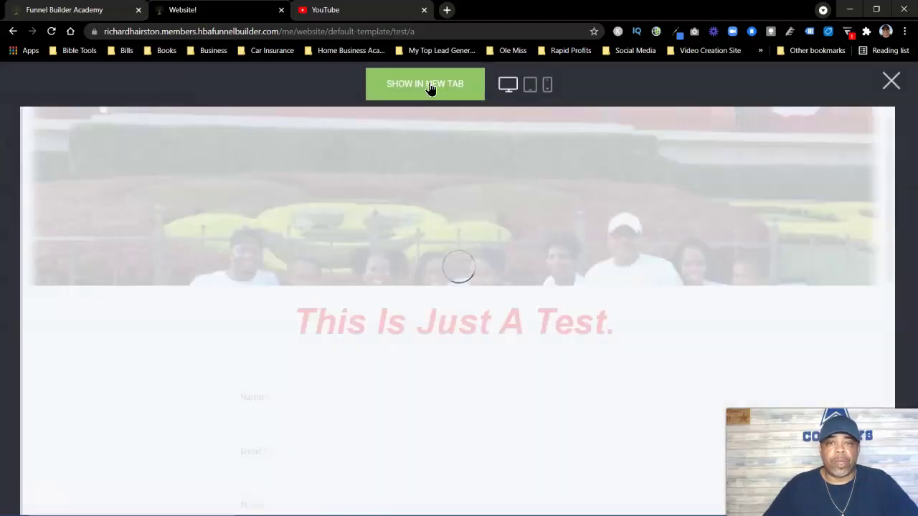
click(428, 88)
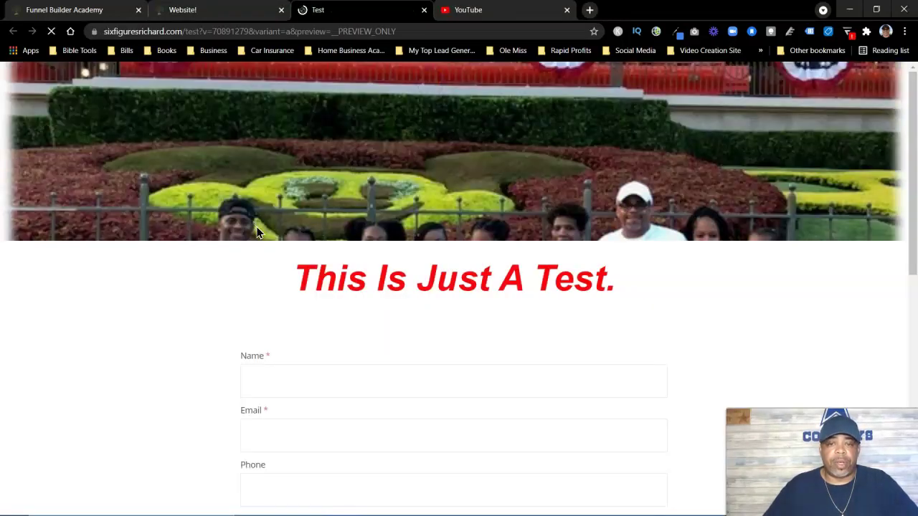
scroll(362, 172, down, 2)
scroll(362, 172, up, 2)
scroll(362, 173, down, 4)
scroll(363, 174, up, 4)
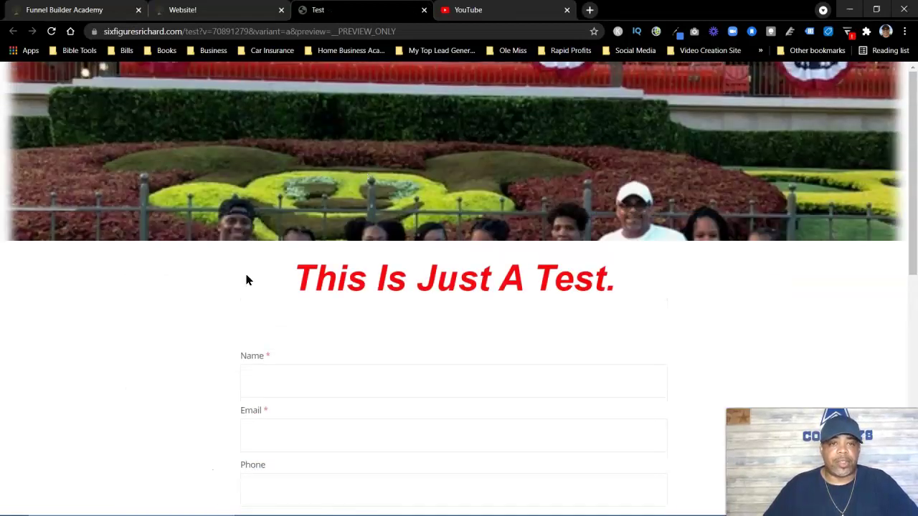
scroll(246, 279, down, 6)
scroll(245, 277, up, 6)
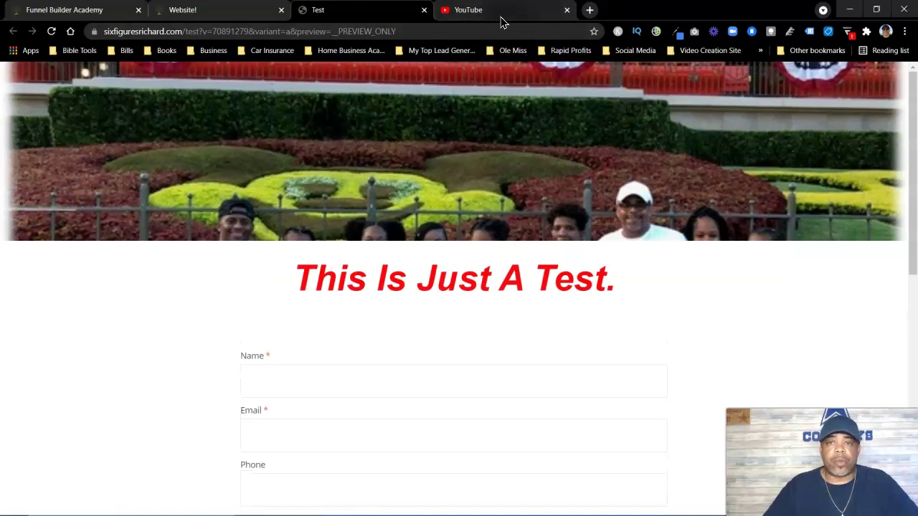
click(424, 10)
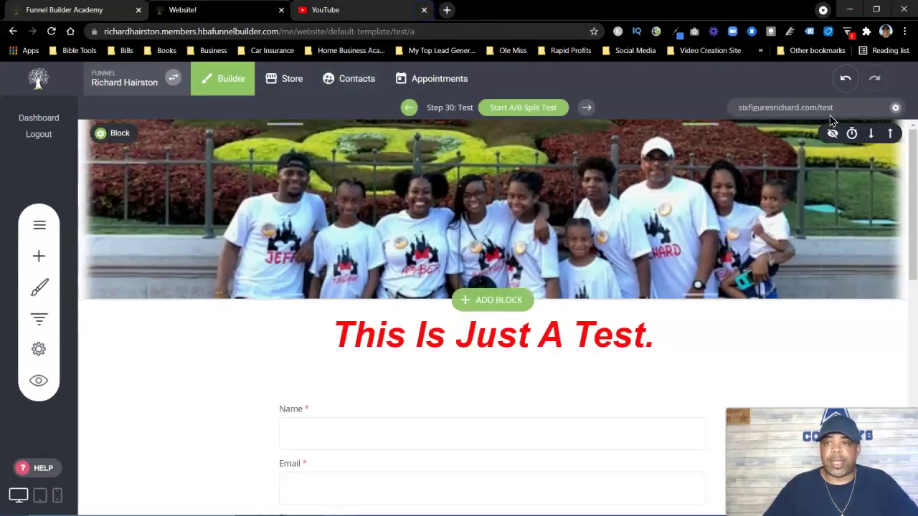
click(791, 109)
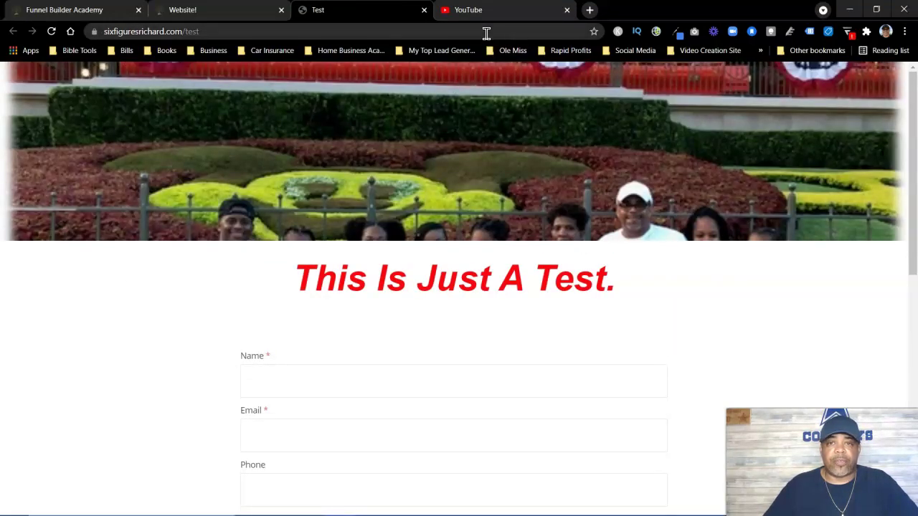
click(423, 10)
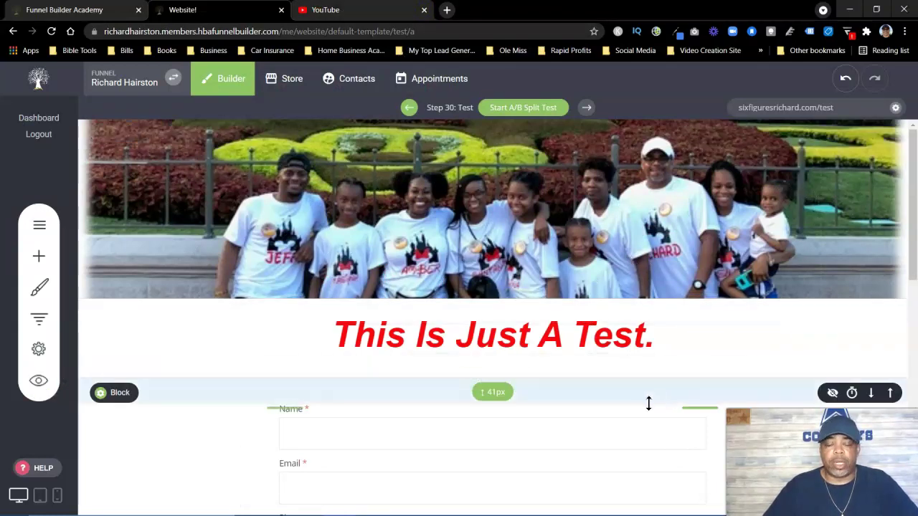
Delete the Test page, step 30, from the funnel's list of steps and confirm the deletion
click(41, 319)
scroll(317, 290, down, 15)
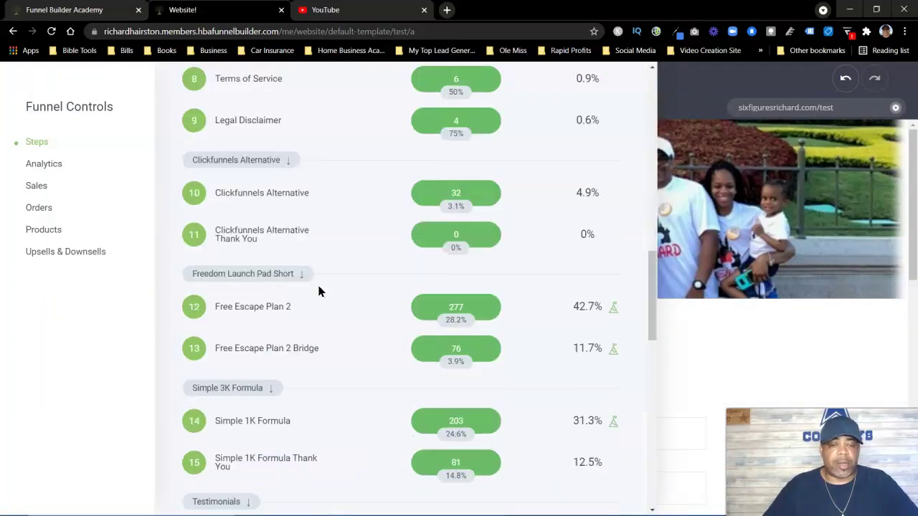
scroll(320, 290, down, 1)
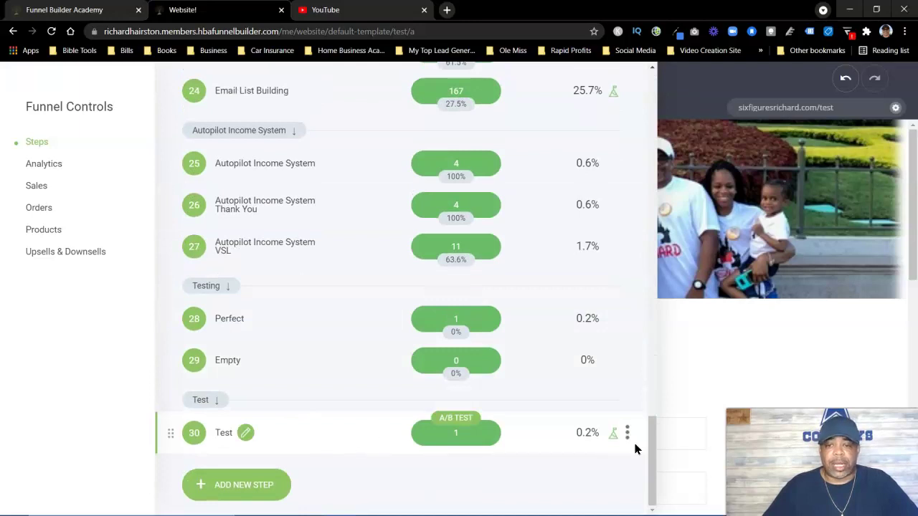
click(627, 437)
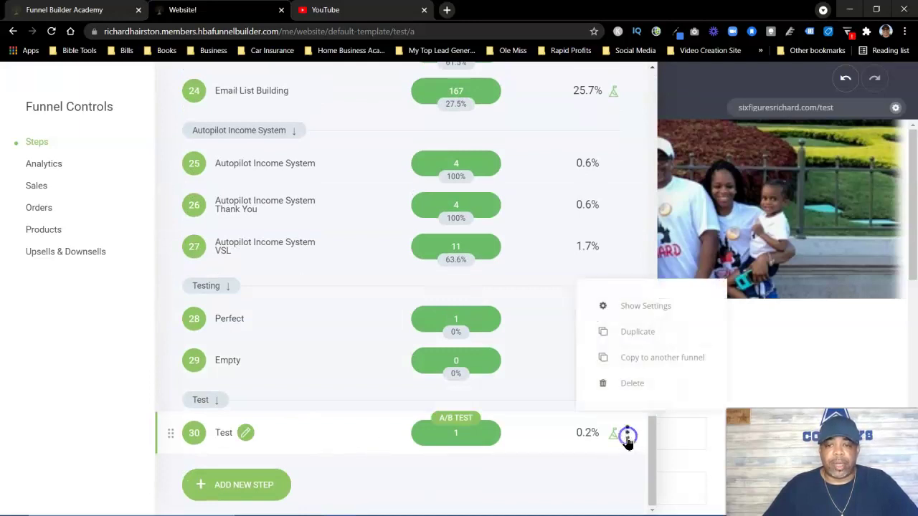
click(633, 384)
key(Return)
Remove the empty Test label from the funnel's step list and close the funnel controls
click(625, 442)
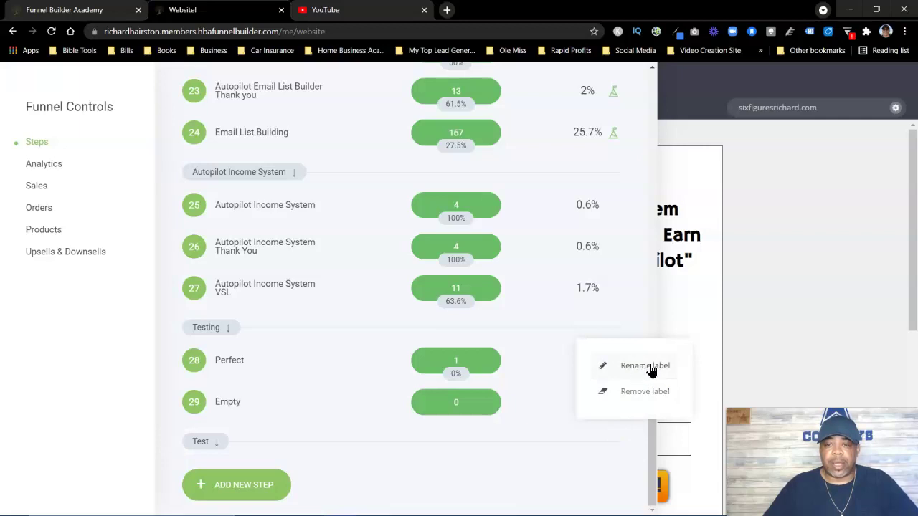
click(638, 394)
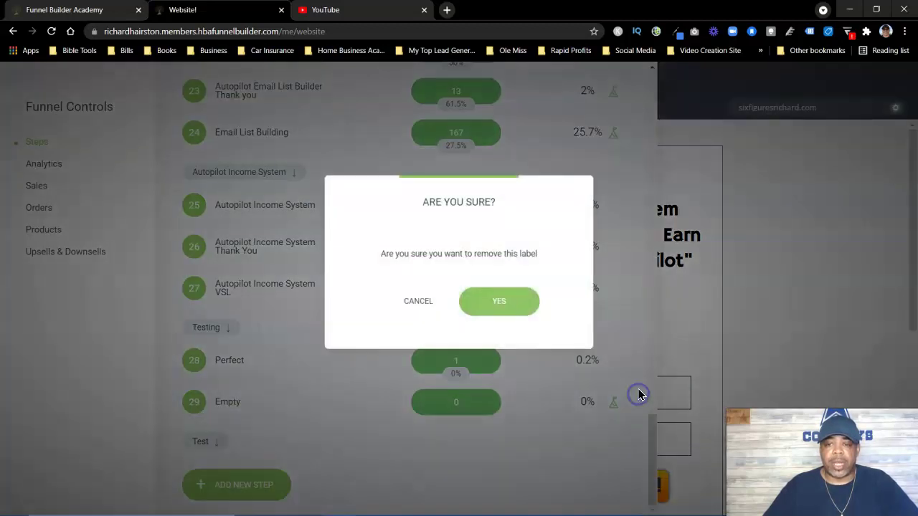
click(512, 303)
click(775, 311)
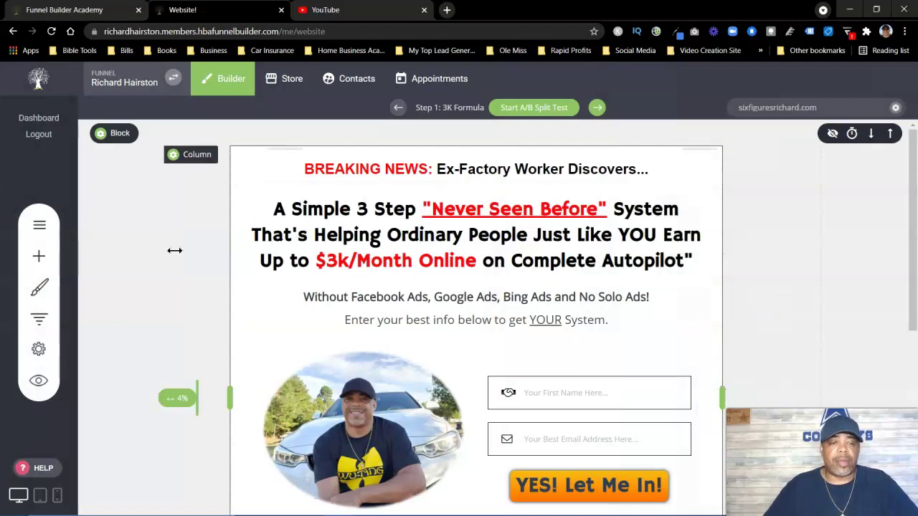
scroll(194, 304, down, 3)
scroll(194, 304, up, 3)
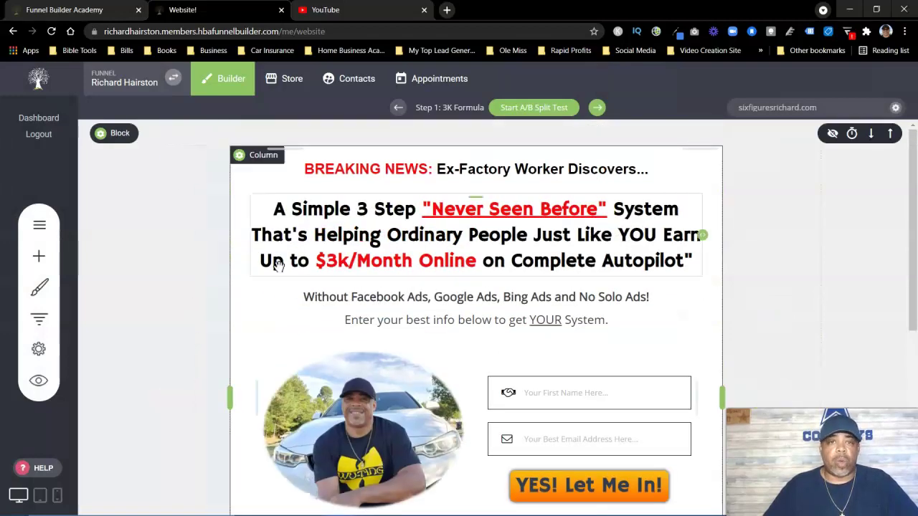